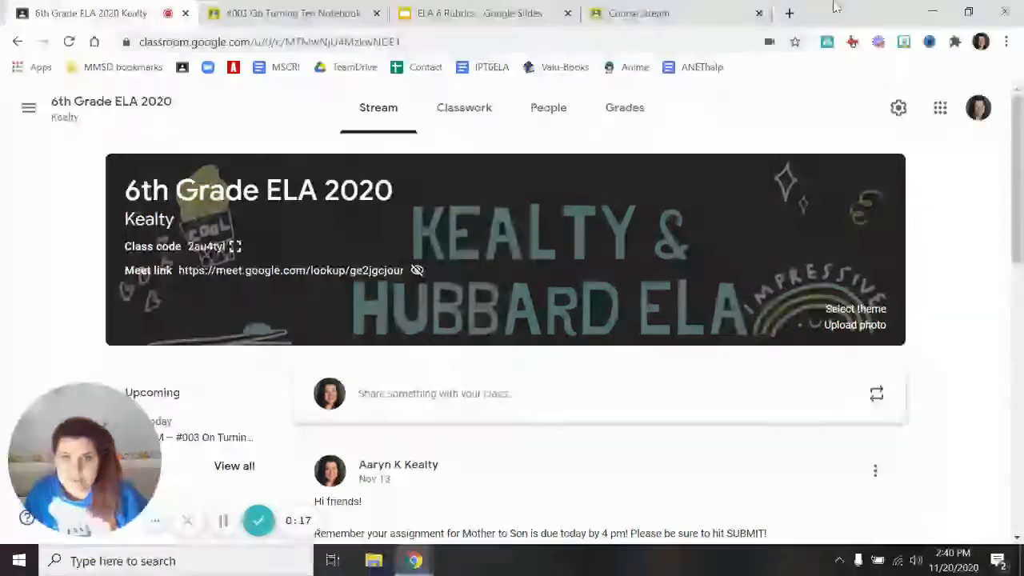
# - Switch to the student view of 6th Grade ELA 2020 and look over the stream announcements and upcoming work
pyautogui.click(632, 19)
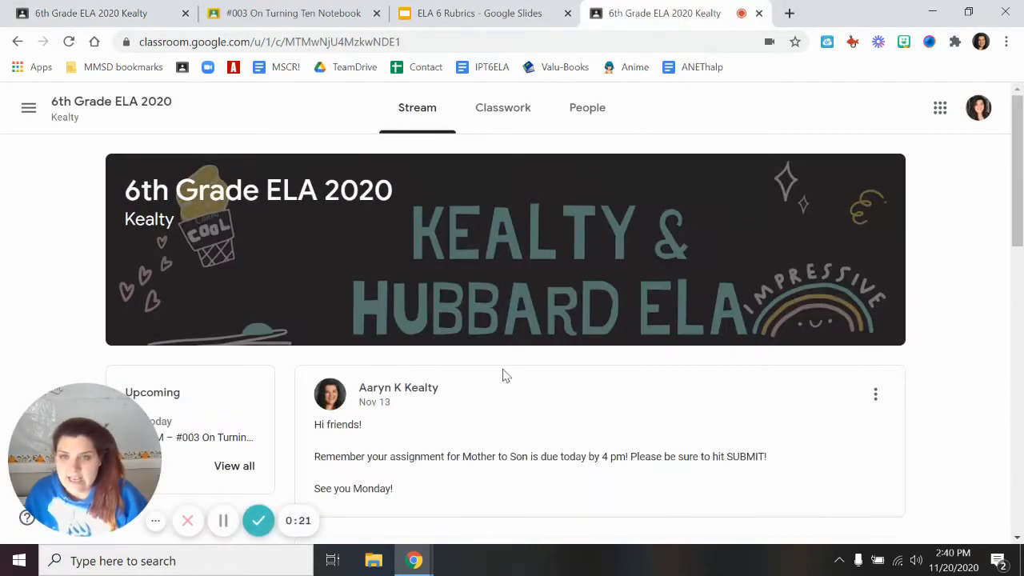
pyautogui.scroll(-2, 477, 222)
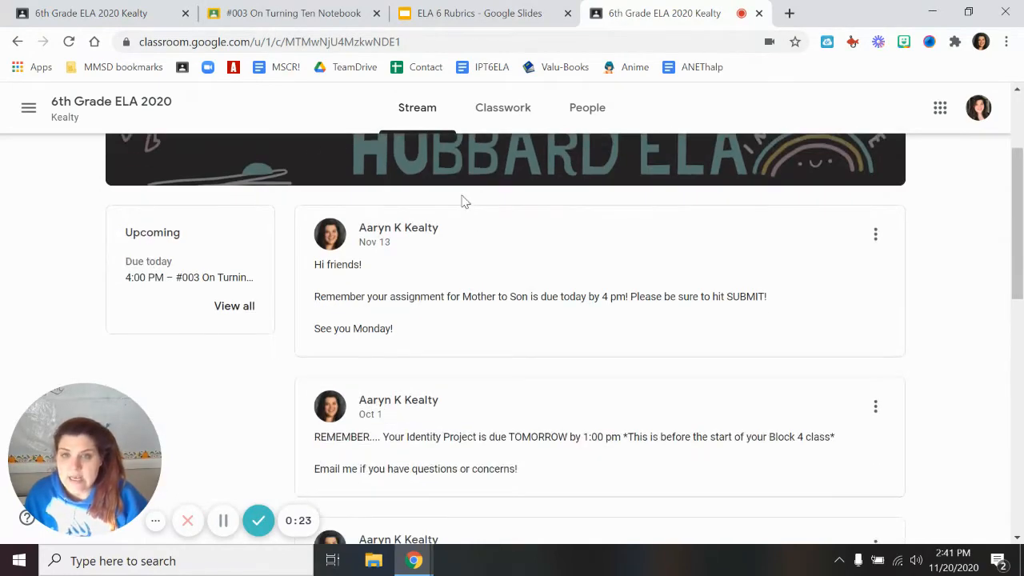
pyautogui.scroll(2, 844, 277)
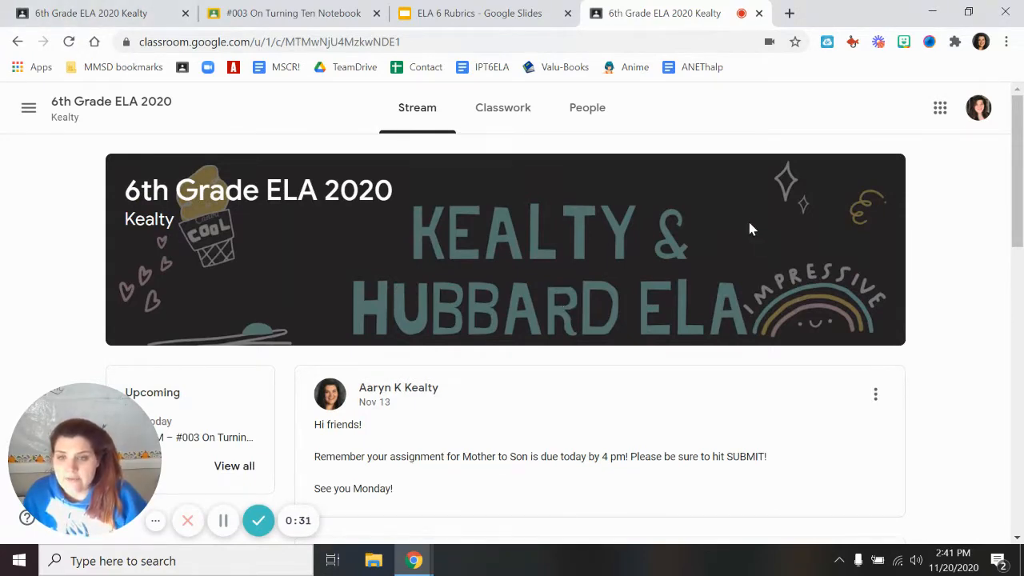
pyautogui.scroll(-1, 751, 225)
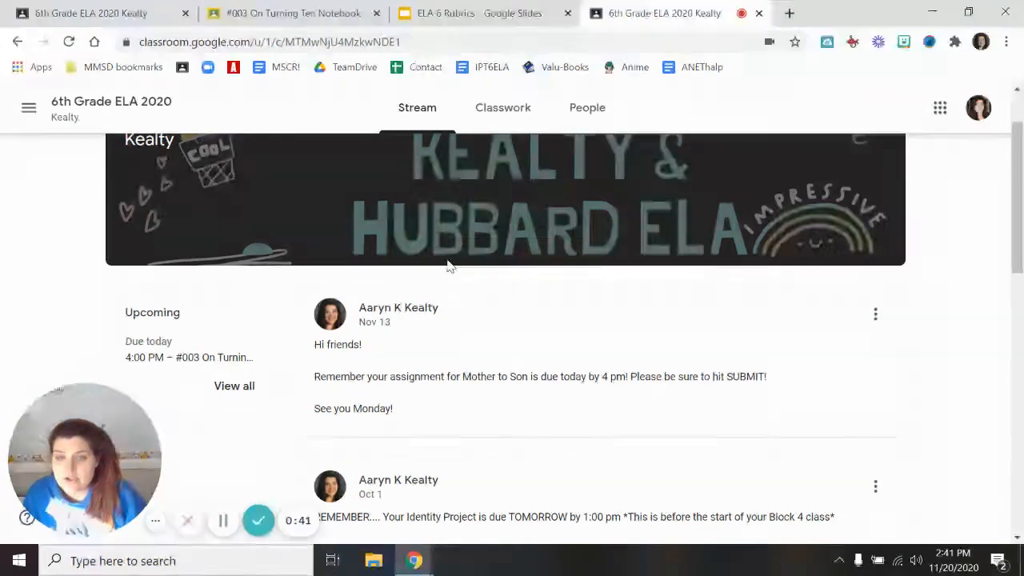
pyautogui.scroll(1, 450, 263)
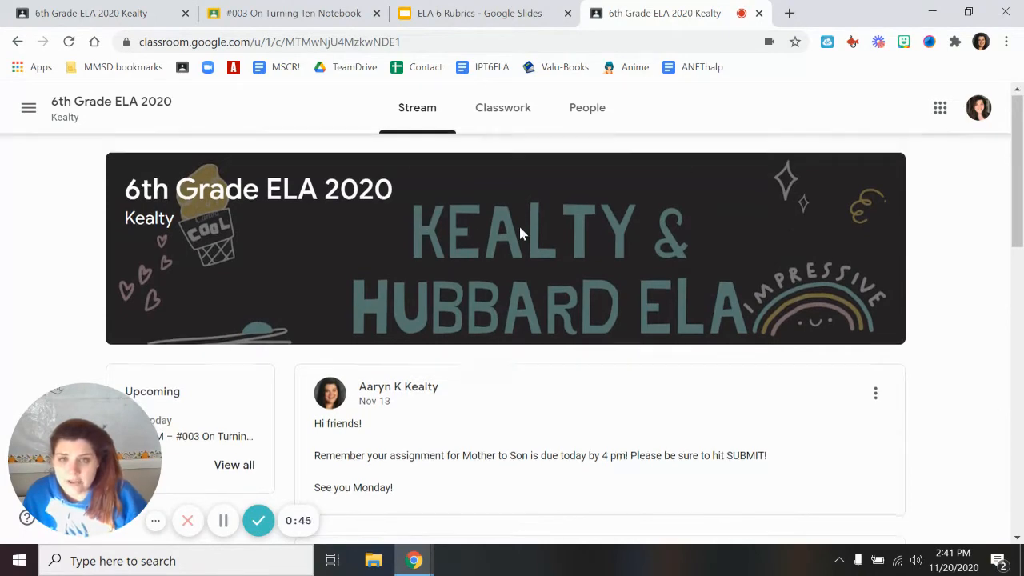
pyautogui.scroll(-2, 294, 248)
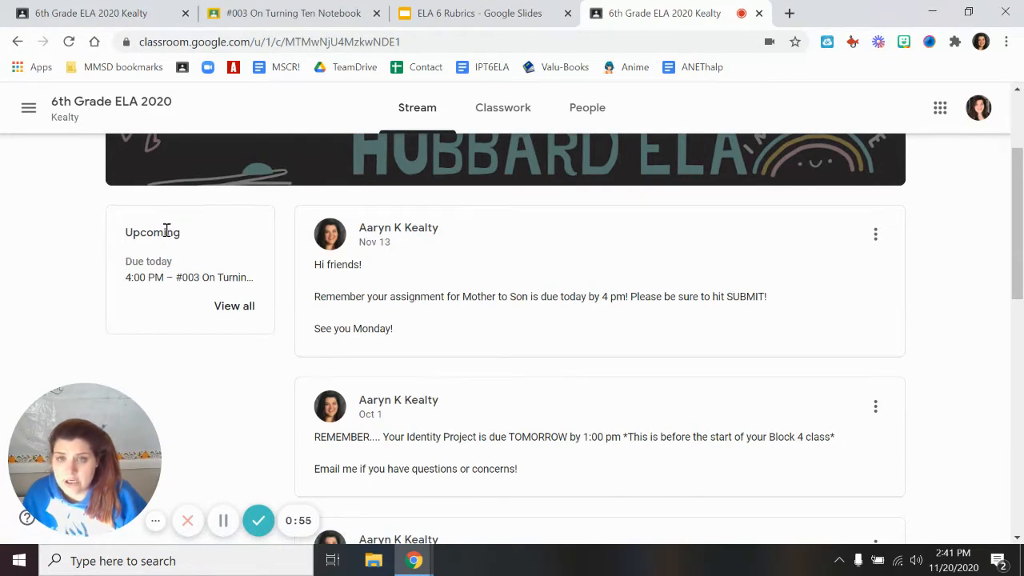
pyautogui.scroll(2, 166, 231)
# - Open the student's classwork page and look through the weekly topics from Week 1 to Week 3
pyautogui.click(524, 116)
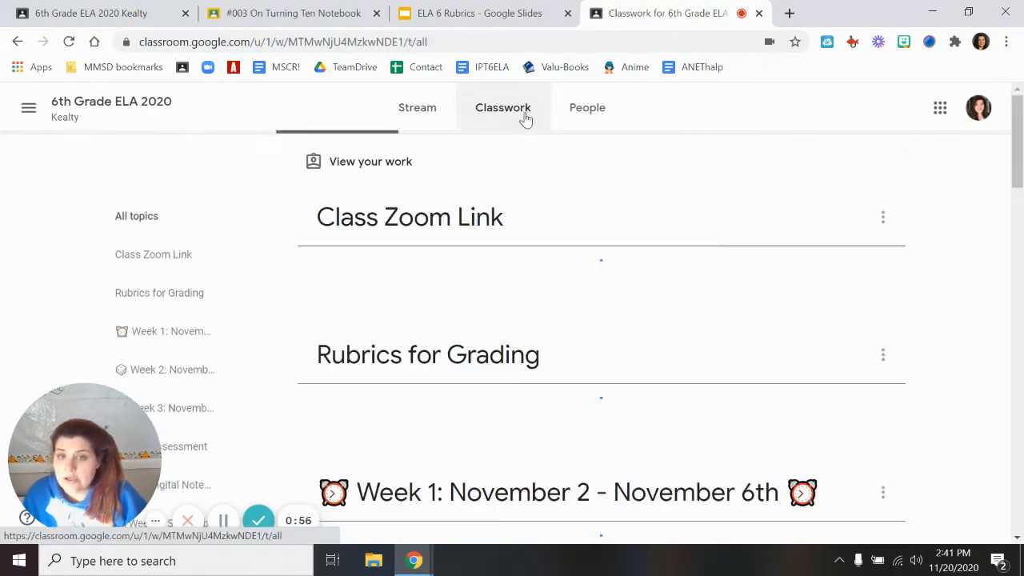
pyautogui.scroll(-4, 638, 167)
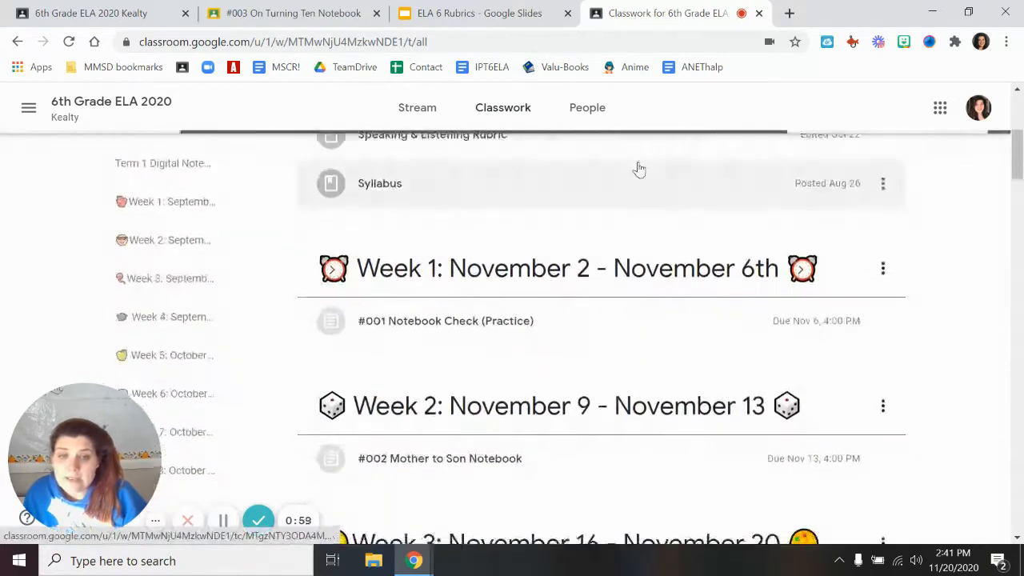
pyautogui.scroll(-1, 638, 167)
pyautogui.scroll(-1, 512, 329)
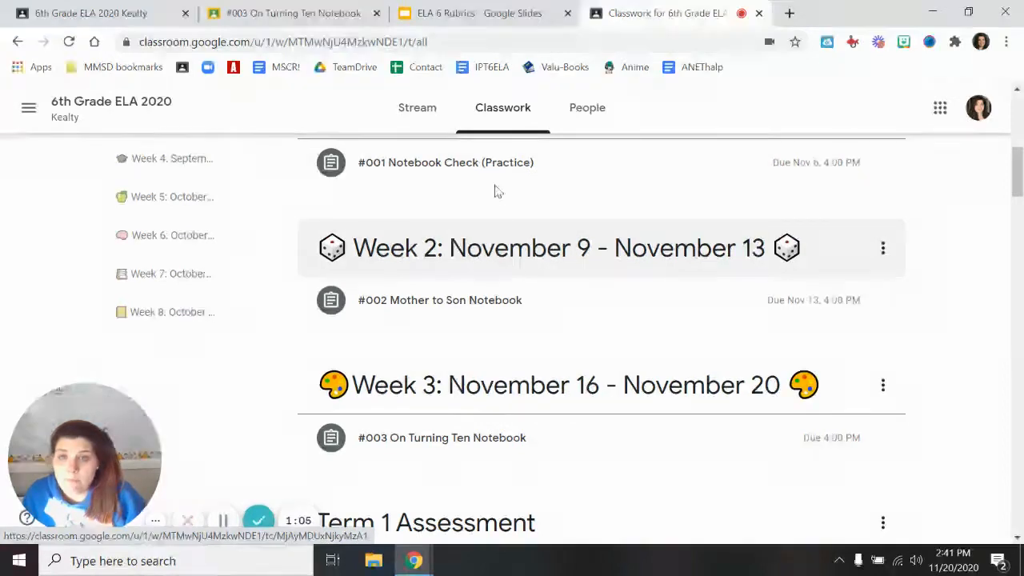
pyautogui.scroll(7, 497, 264)
# - Switch to the teacher view of the class and look through the rubrics and weekly topics on its classwork page
pyautogui.click(92, 15)
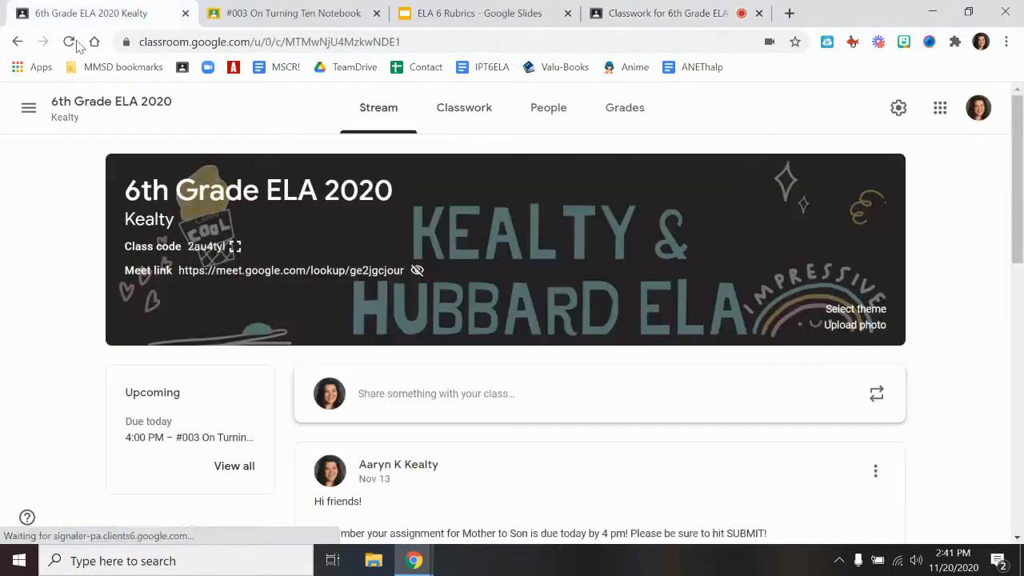
pyautogui.click(460, 116)
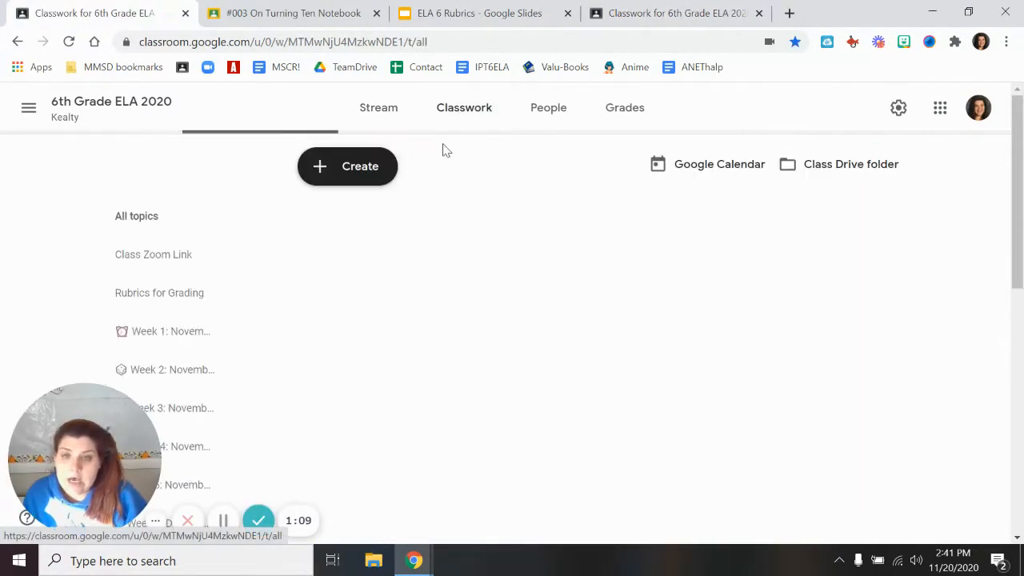
pyautogui.scroll(-7, 613, 226)
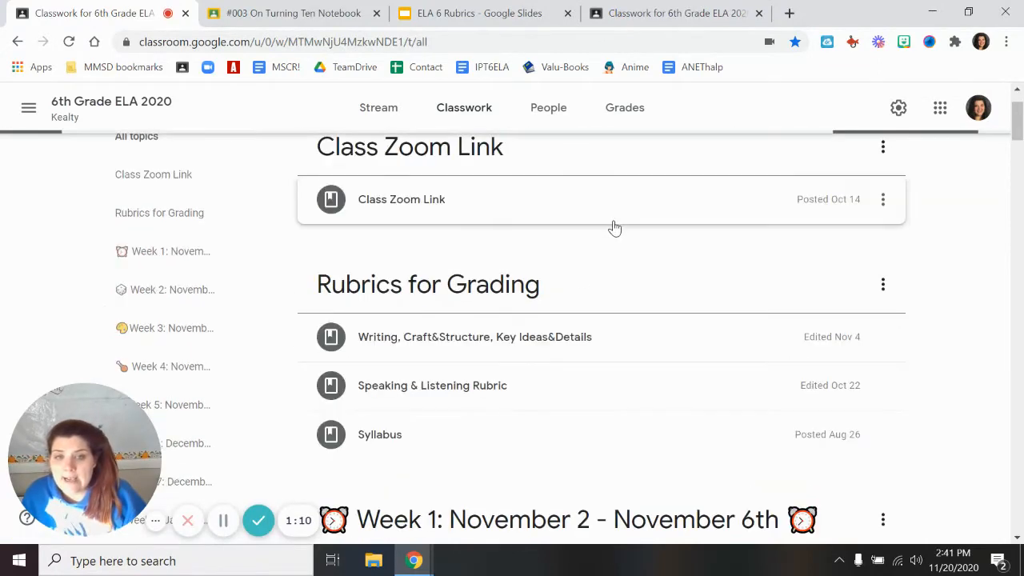
pyautogui.scroll(3, 613, 210)
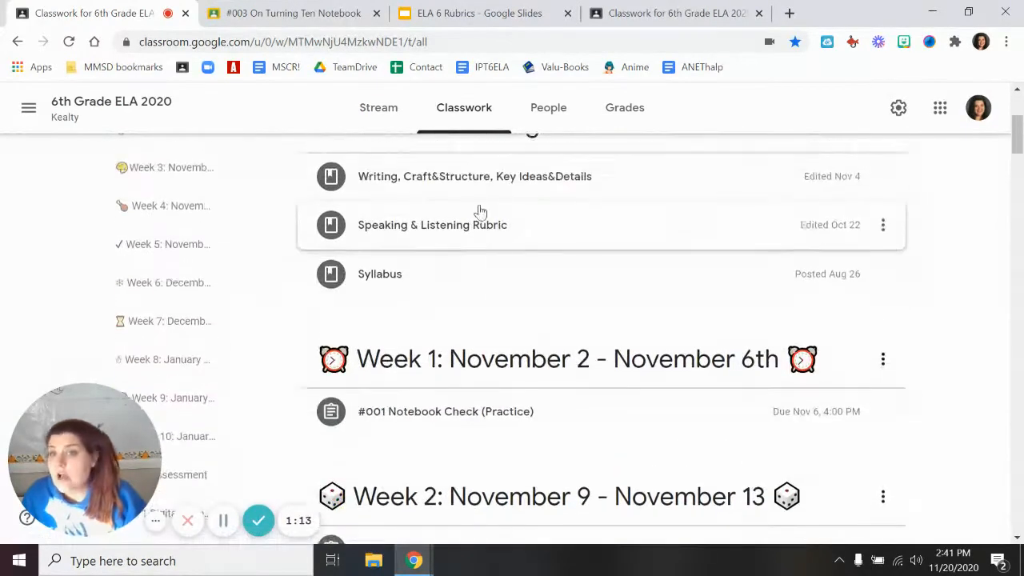
pyautogui.scroll(1, 457, 276)
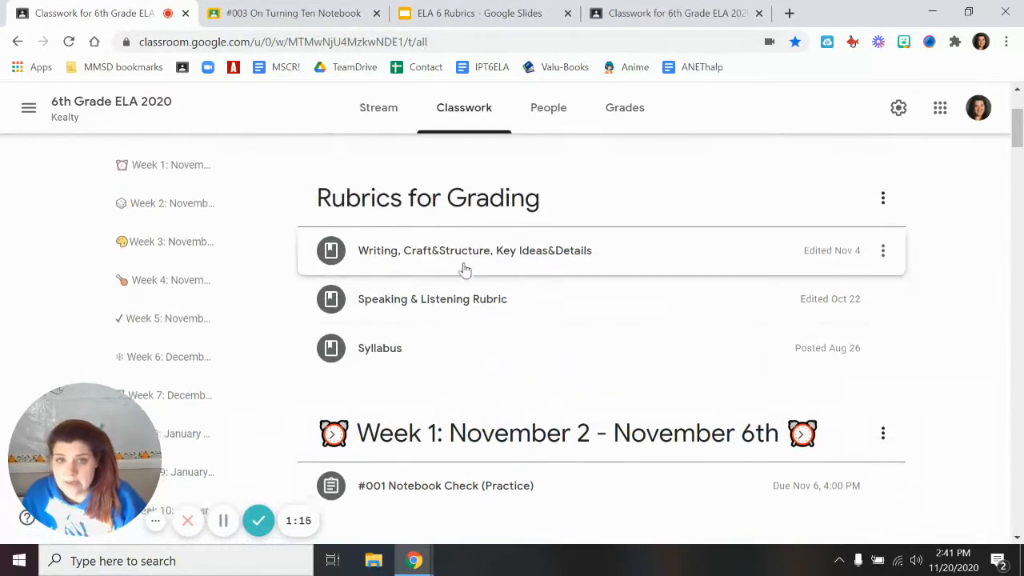
pyautogui.scroll(-4, 608, 280)
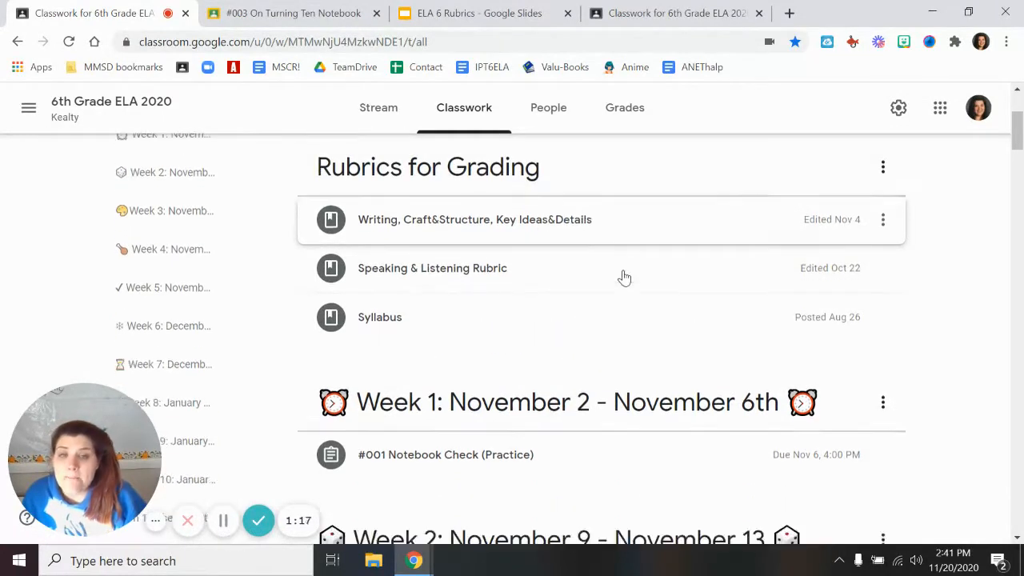
pyautogui.scroll(-1, 580, 319)
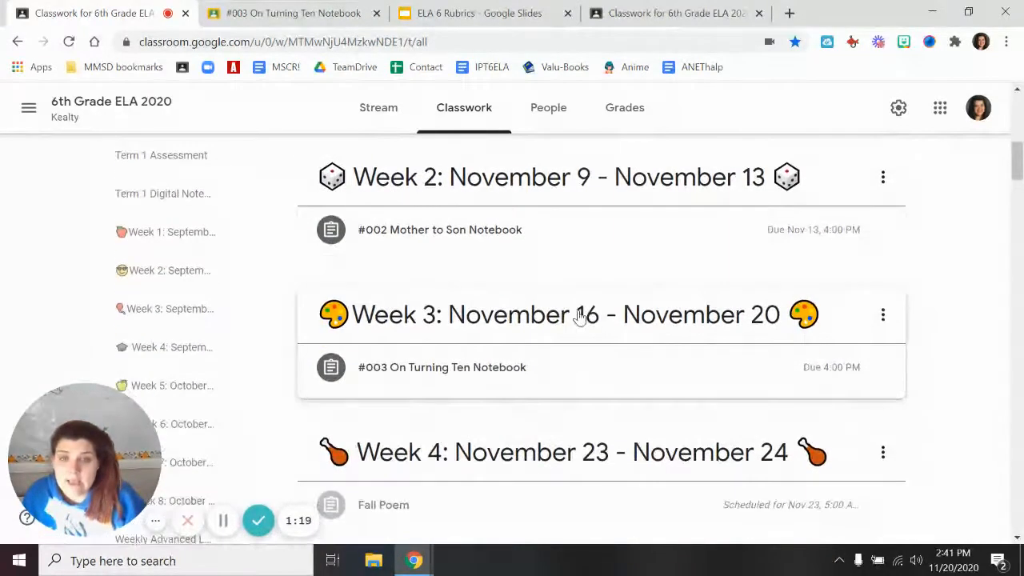
# - Expand the #003 On Turning Ten Notebook assignment under Week 3 and read its instructions, rubric and attachment
pyautogui.click(565, 361)
pyautogui.scroll(-1, 555, 347)
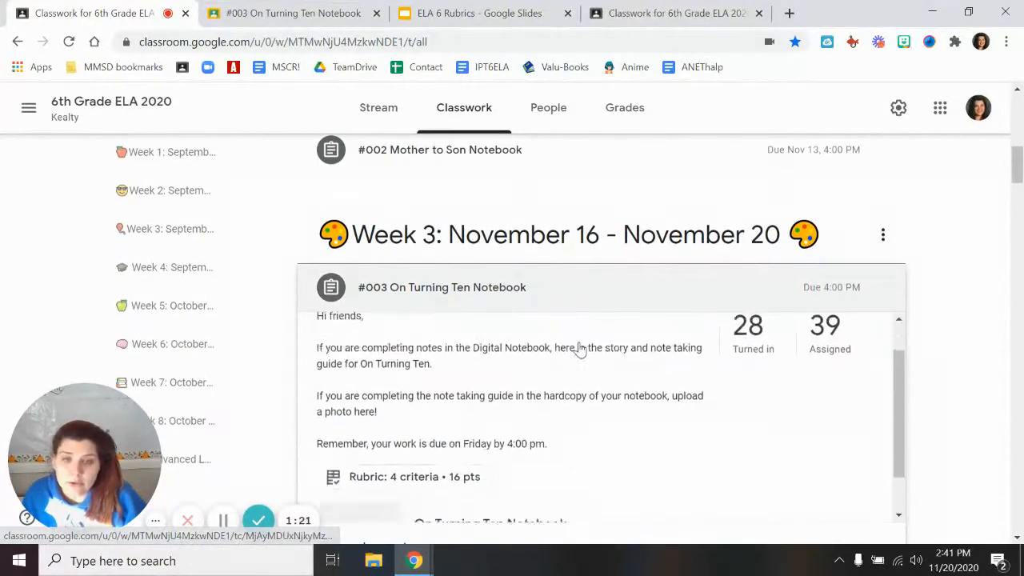
pyautogui.scroll(-1, 592, 356)
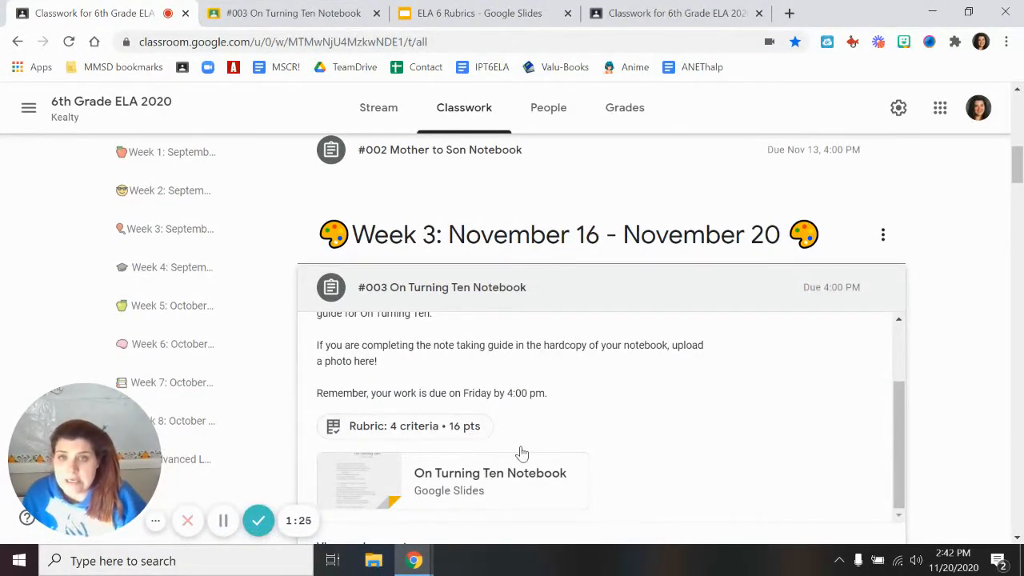
pyautogui.scroll(1, 560, 424)
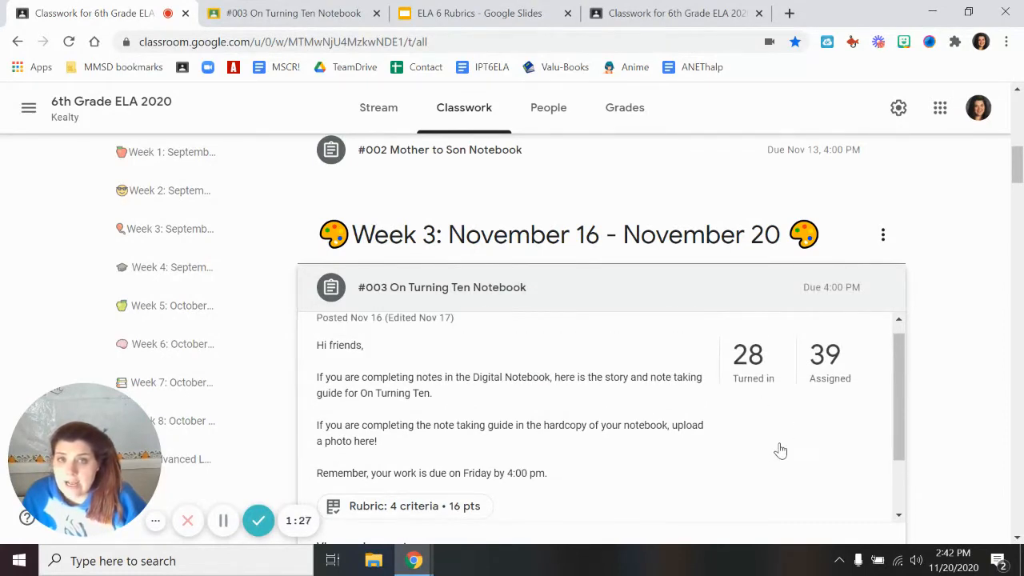
# - View the ELA 6 Rubrics presentation and examine the rubric scores and private comments on the #003 On Turning Ten Notebook submission
pyautogui.click(534, 18)
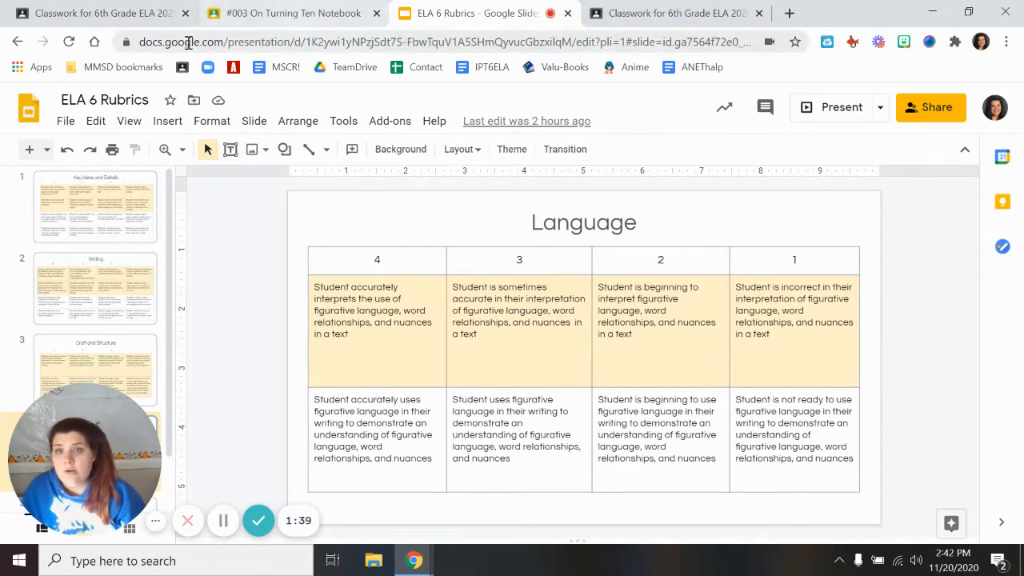
pyautogui.click(246, 19)
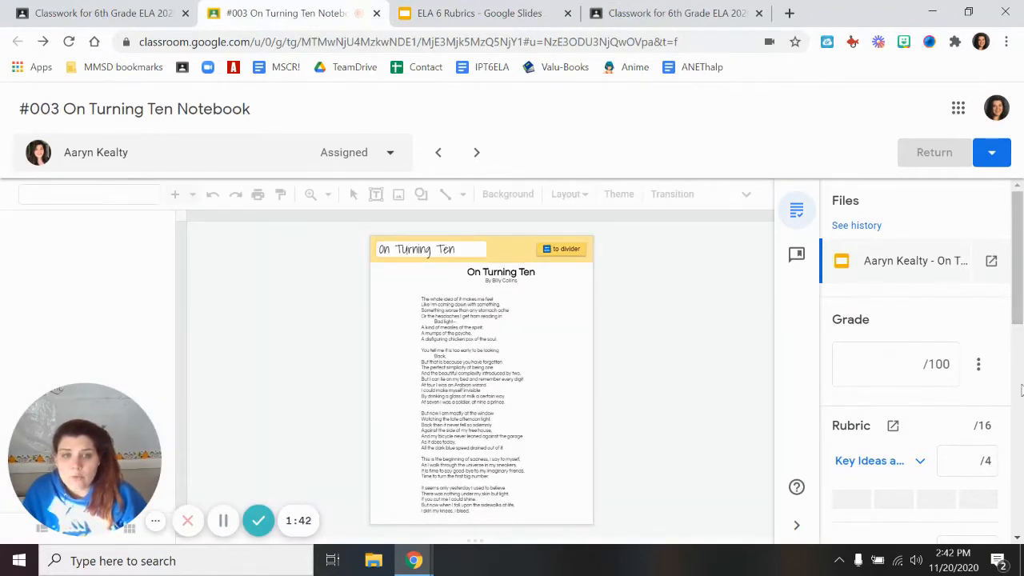
pyautogui.scroll(-2, 967, 324)
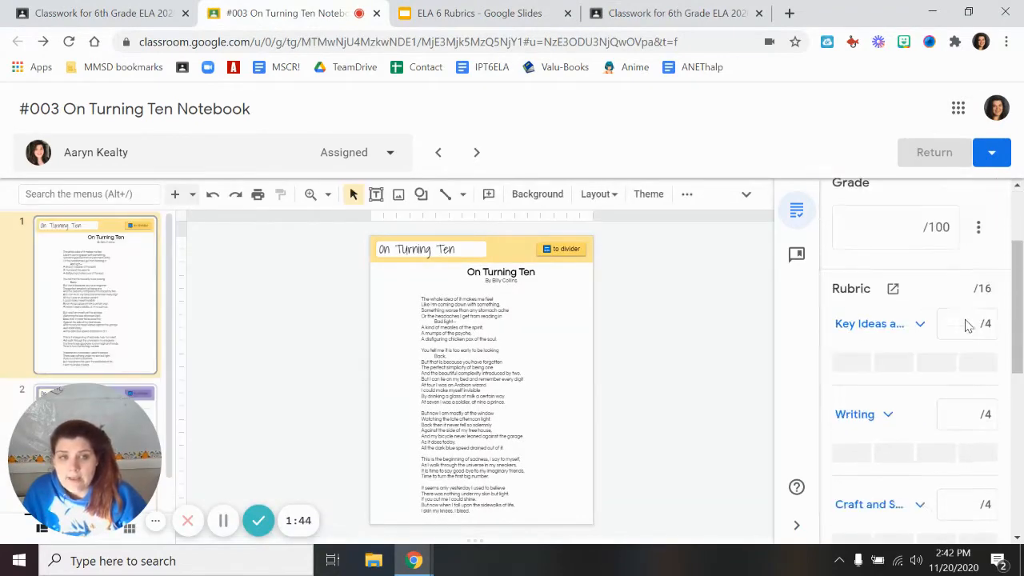
pyautogui.scroll(-5, 967, 325)
pyautogui.scroll(1, 965, 327)
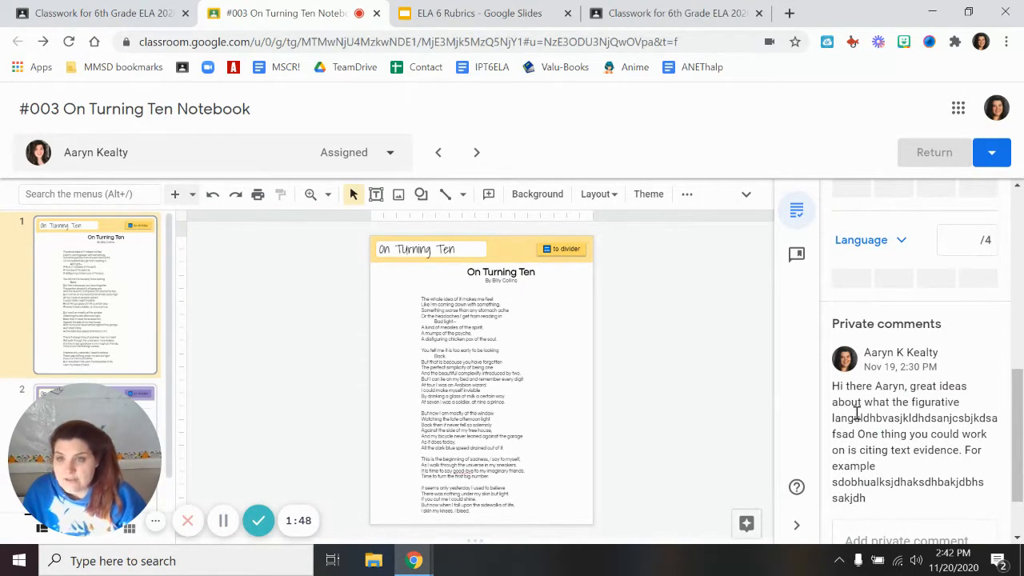
pyautogui.scroll(3, 867, 472)
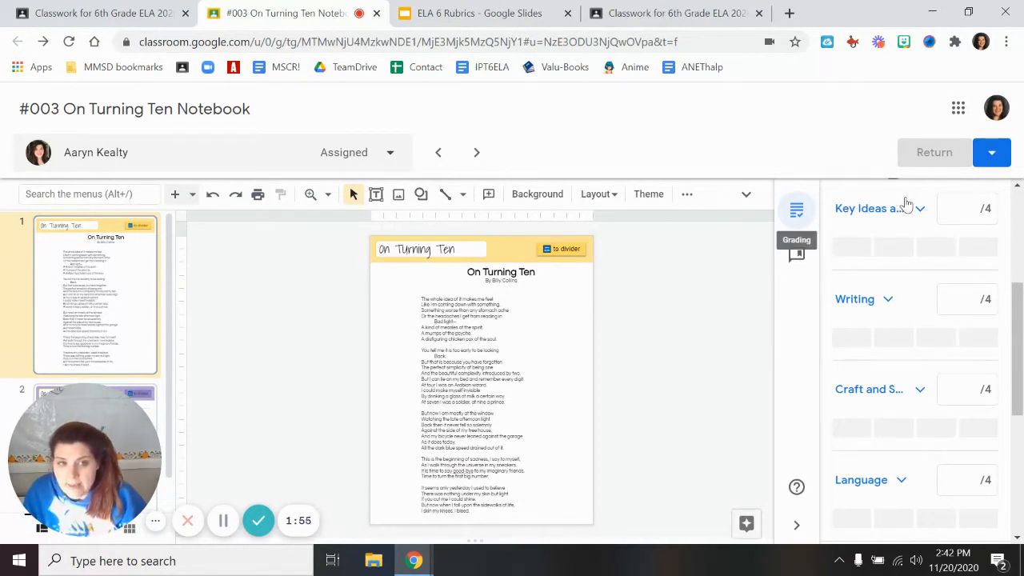
pyautogui.scroll(1, 911, 231)
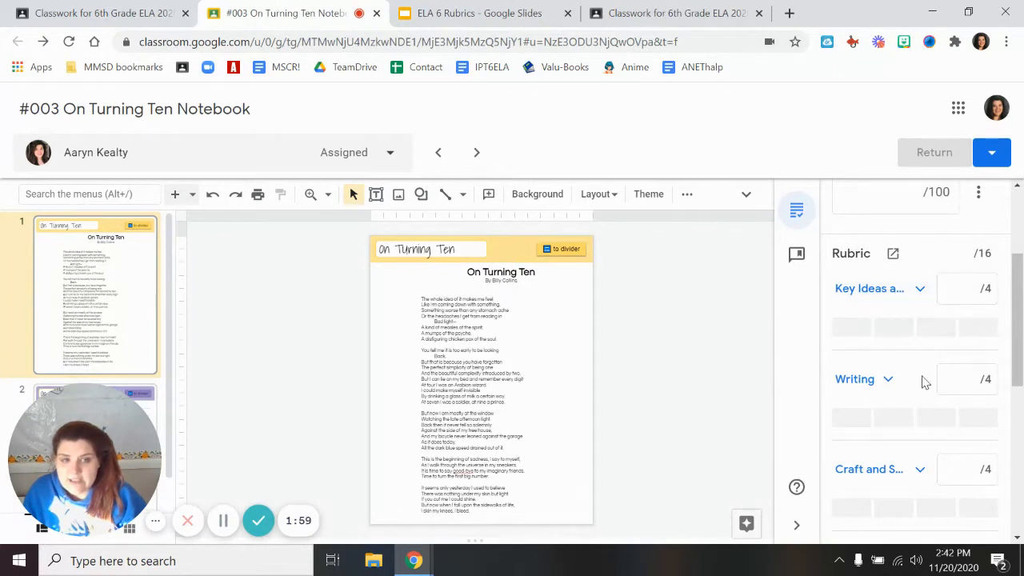
pyautogui.scroll(-1, 925, 384)
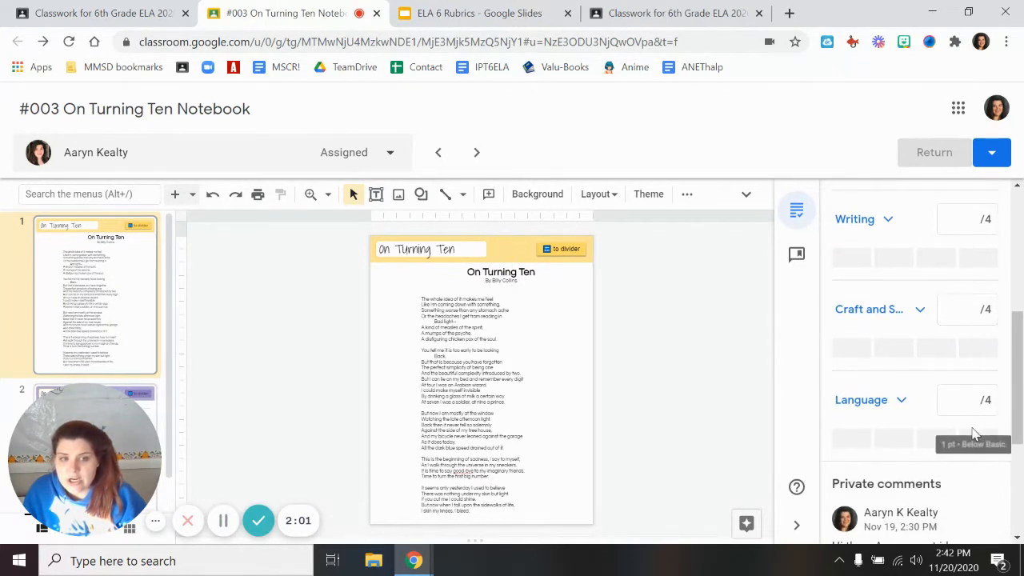
# - Expand the Language criterion in the submission's rubric and read its level descriptions from Advanced to Below Basic
pyautogui.click(902, 401)
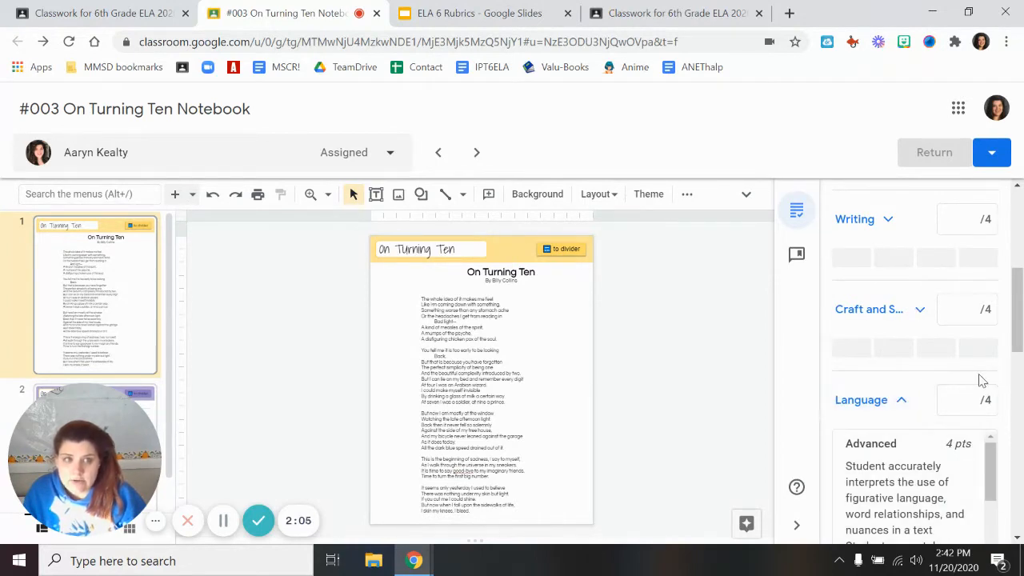
pyautogui.scroll(-5, 960, 384)
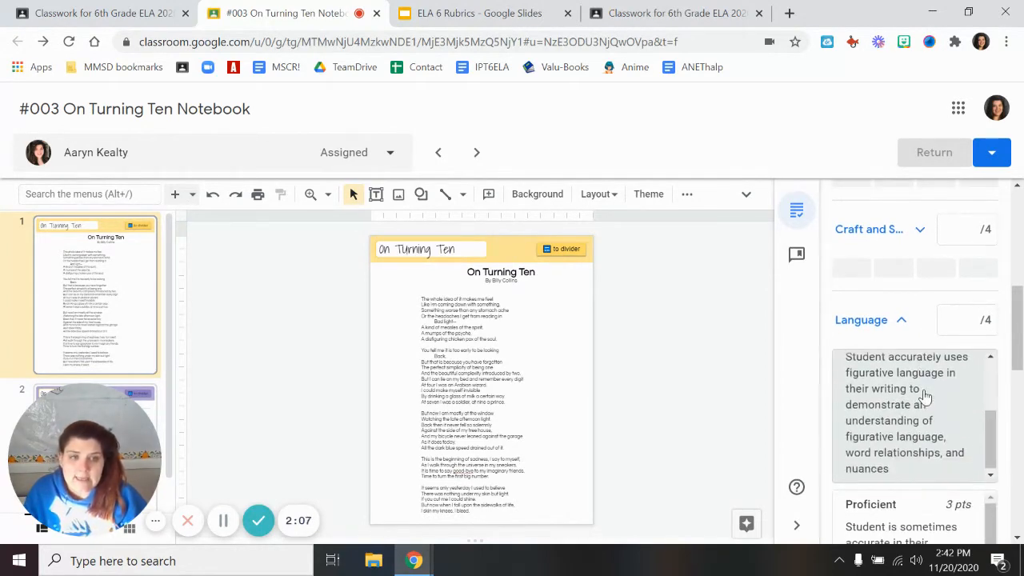
pyautogui.scroll(3, 924, 397)
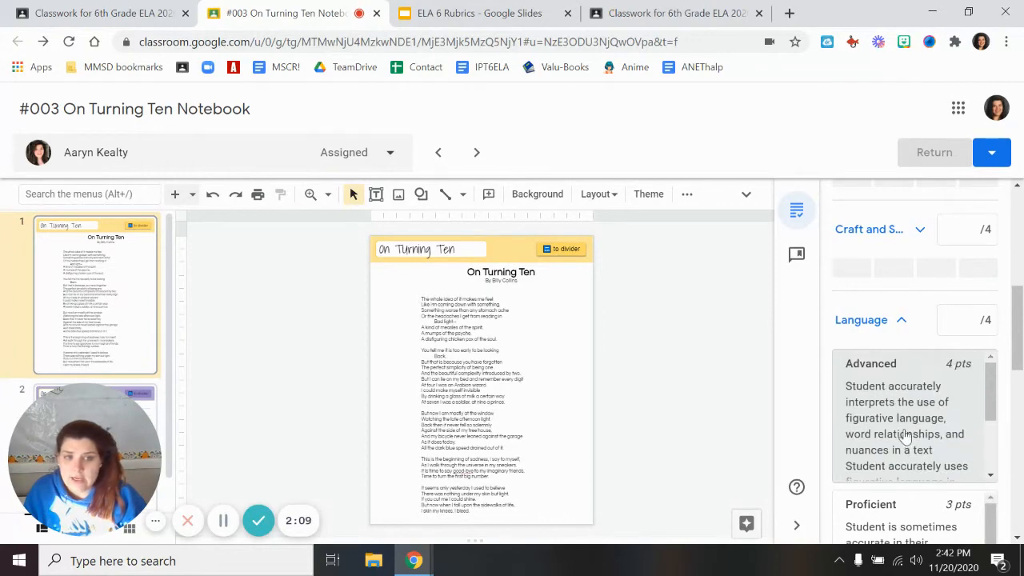
pyautogui.scroll(-4, 905, 462)
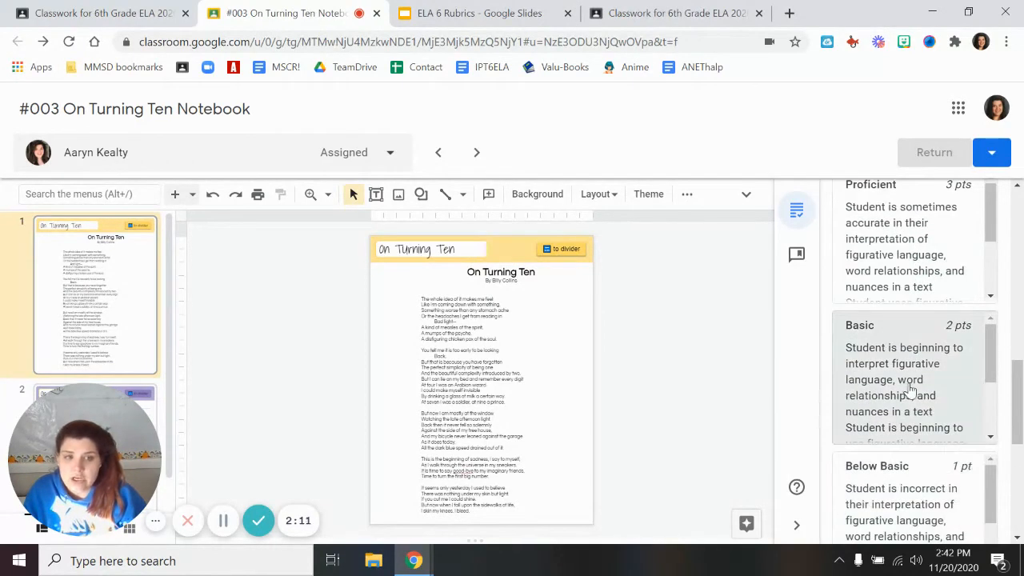
pyautogui.scroll(-2, 911, 388)
pyautogui.scroll(4, 916, 472)
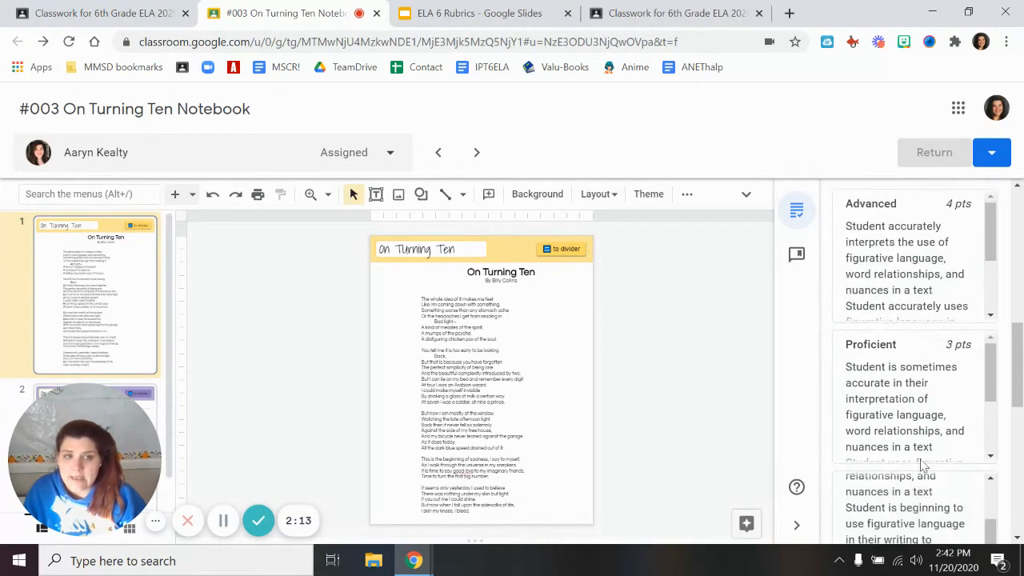
# - Show the note-taking questions on the submission's second slide and review them against the Proficient and Basic Language descriptions
pyautogui.scroll(-1, 144, 280)
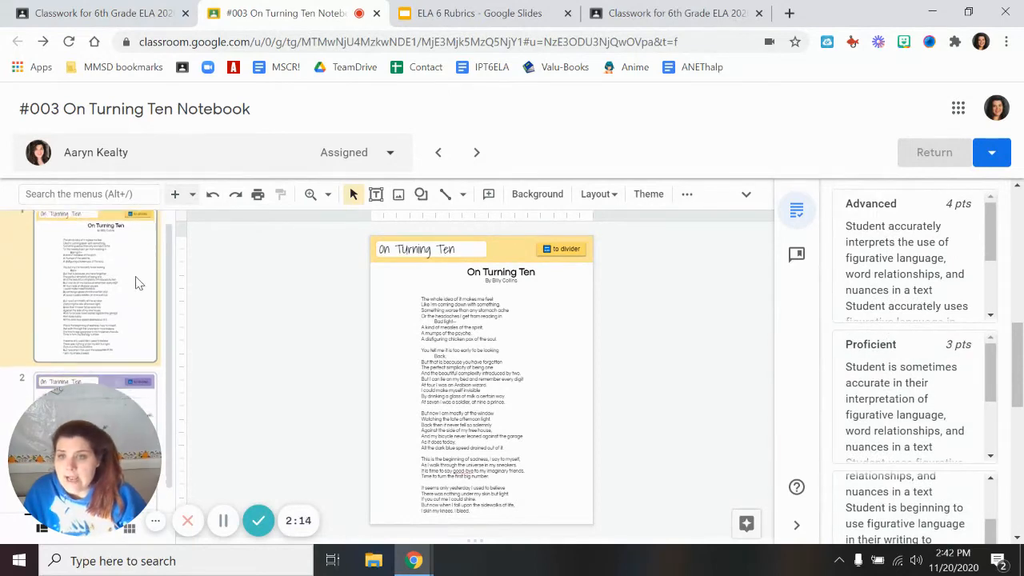
pyautogui.click(116, 352)
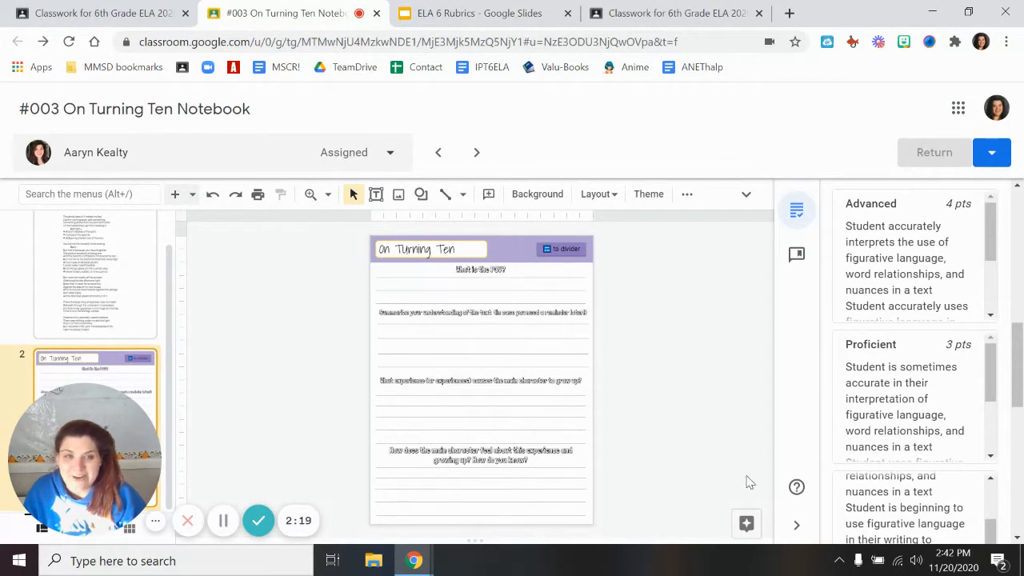
pyautogui.scroll(-3, 938, 432)
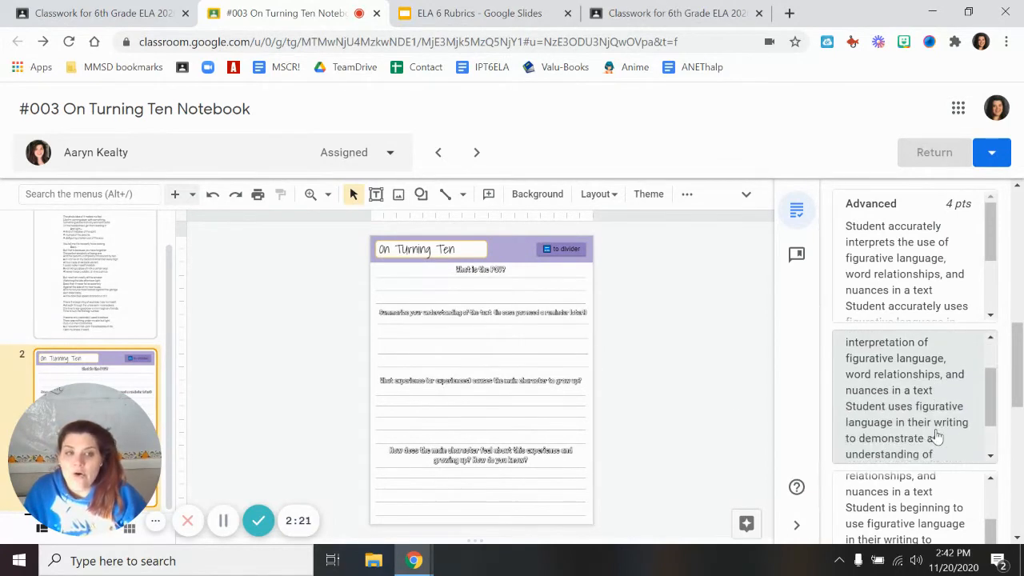
pyautogui.scroll(-5, 924, 416)
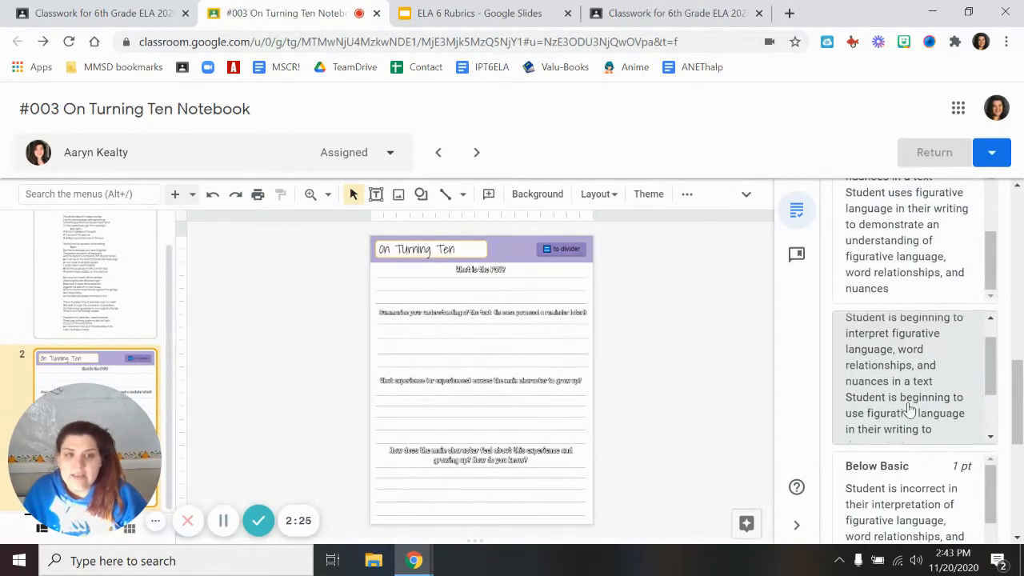
# - Score the submission's Language criterion as Basic, 2 pts, and collapse its level descriptions
pyautogui.scroll(1, 910, 405)
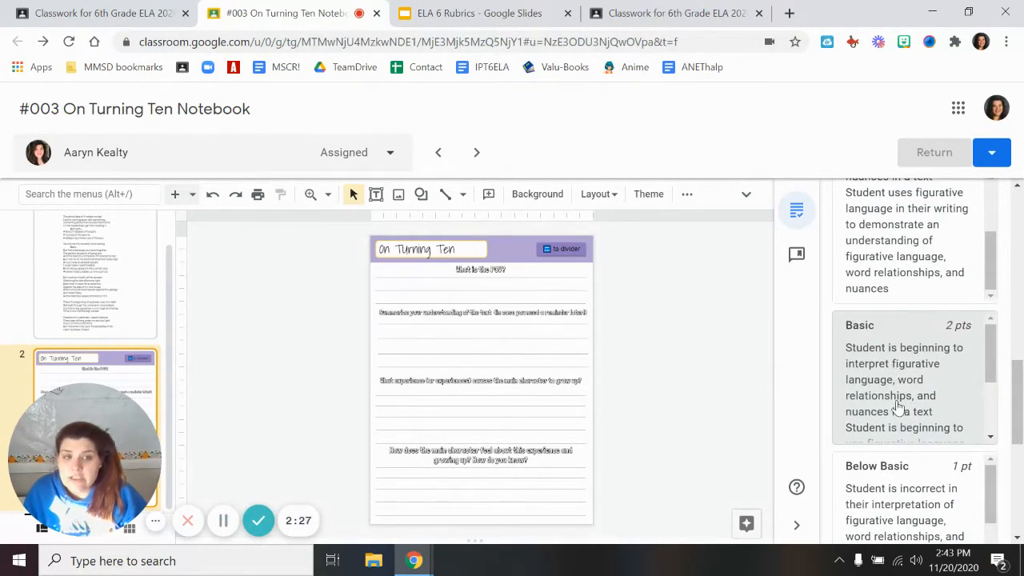
pyautogui.click(907, 353)
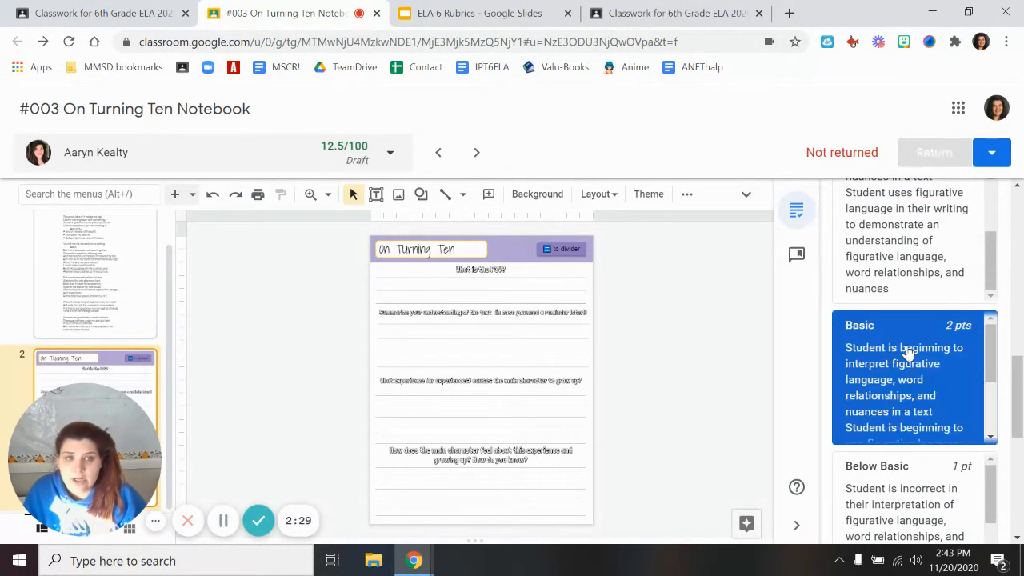
pyautogui.scroll(-5, 943, 359)
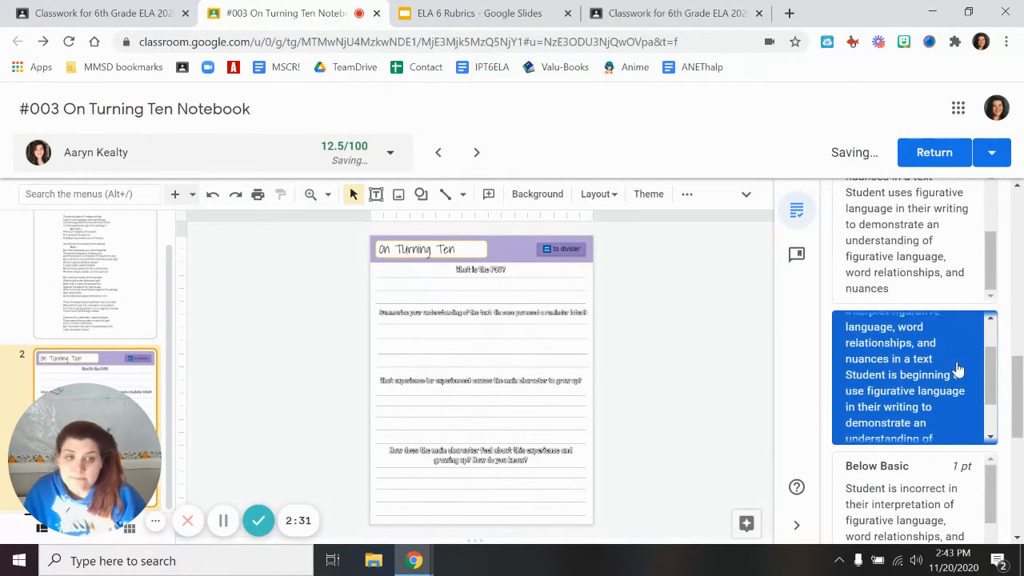
pyautogui.scroll(-3, 964, 433)
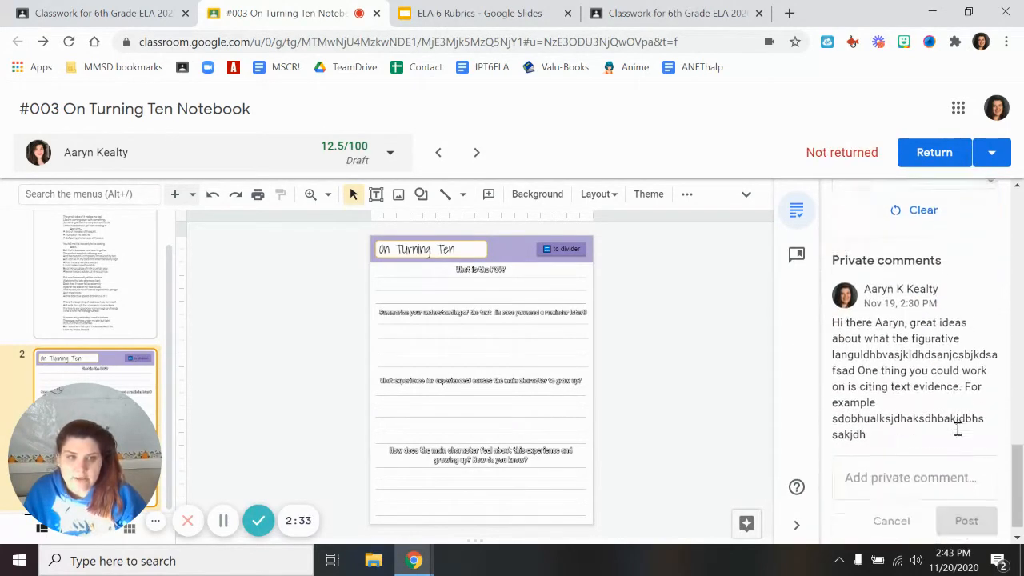
pyautogui.scroll(10, 961, 424)
pyautogui.scroll(-2, 964, 432)
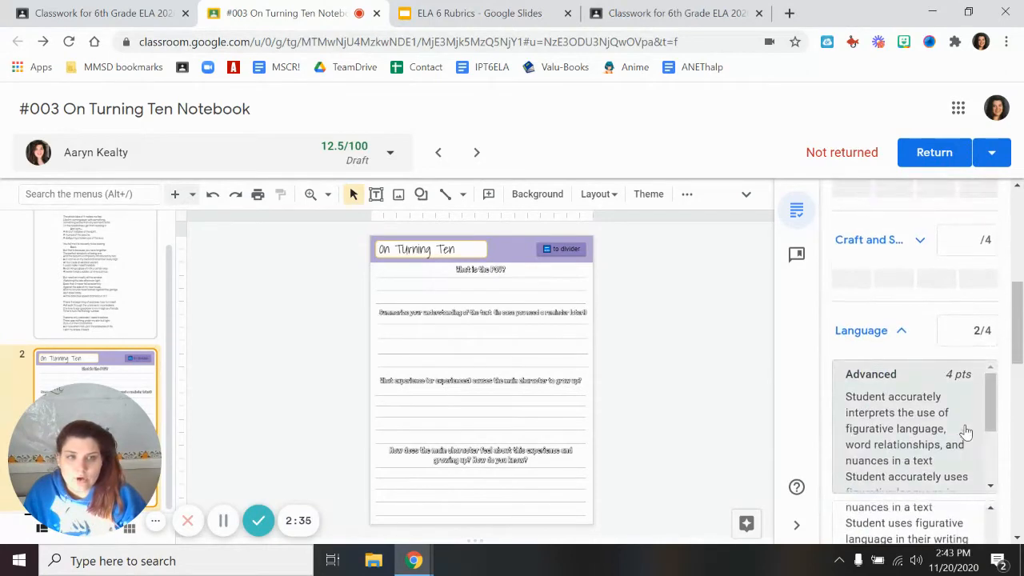
pyautogui.scroll(2, 953, 440)
pyautogui.click(901, 481)
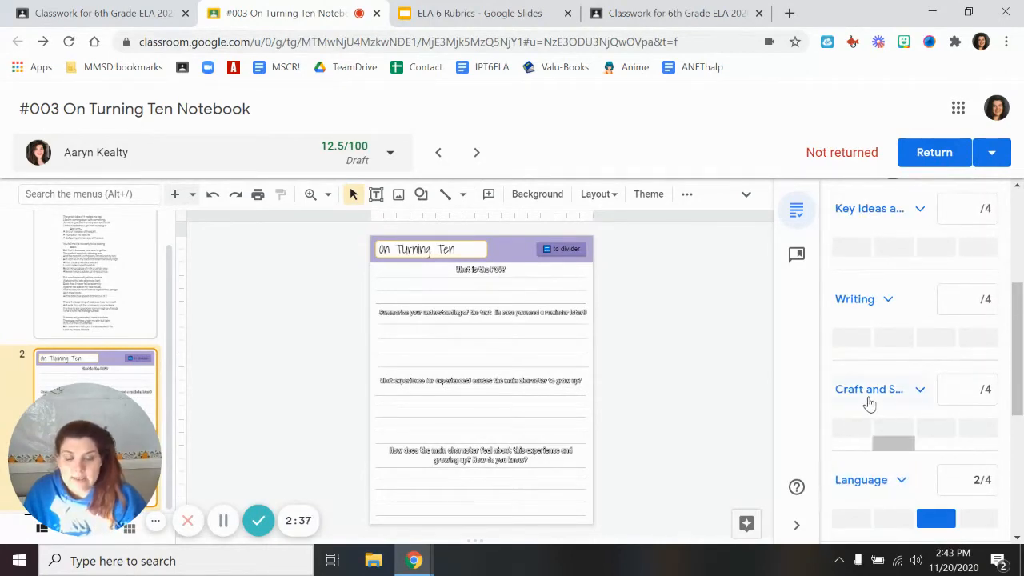
# - Expand the Craft and Structure criterion, read its levels, score it as Basic, 2 pts, and collapse it
pyautogui.click(917, 391)
pyautogui.scroll(-5, 957, 336)
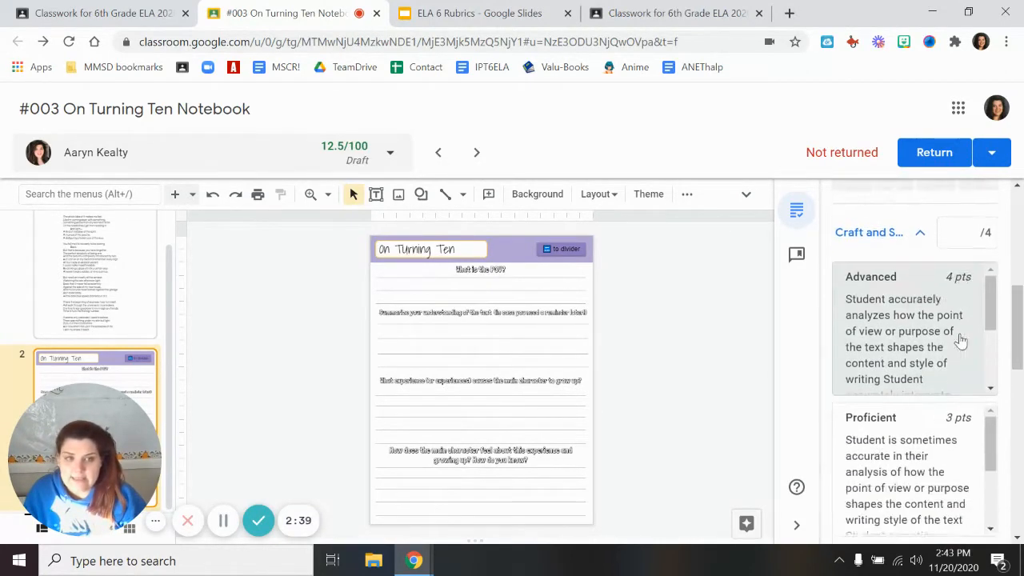
pyautogui.scroll(-3, 960, 341)
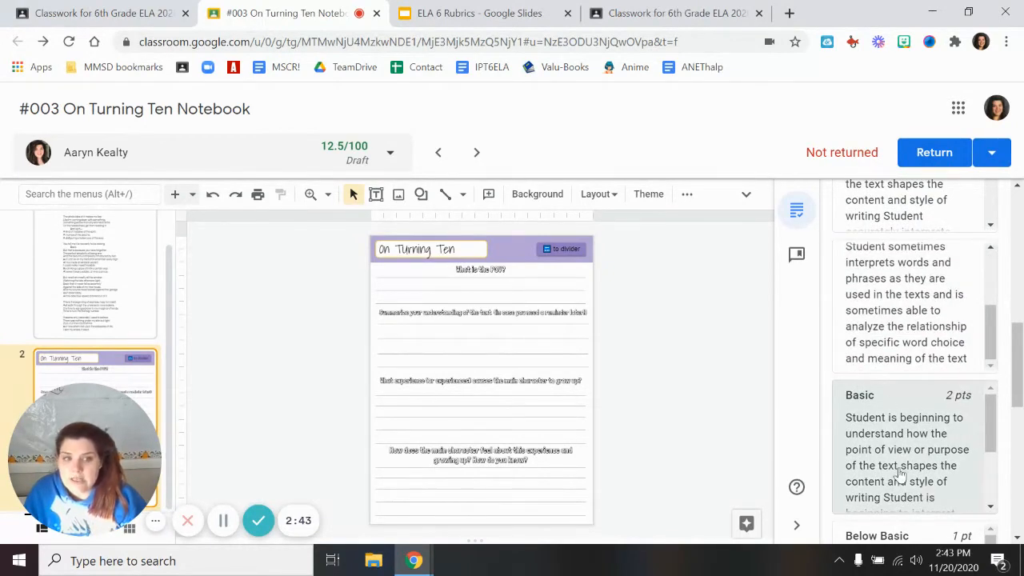
pyautogui.scroll(-3, 900, 472)
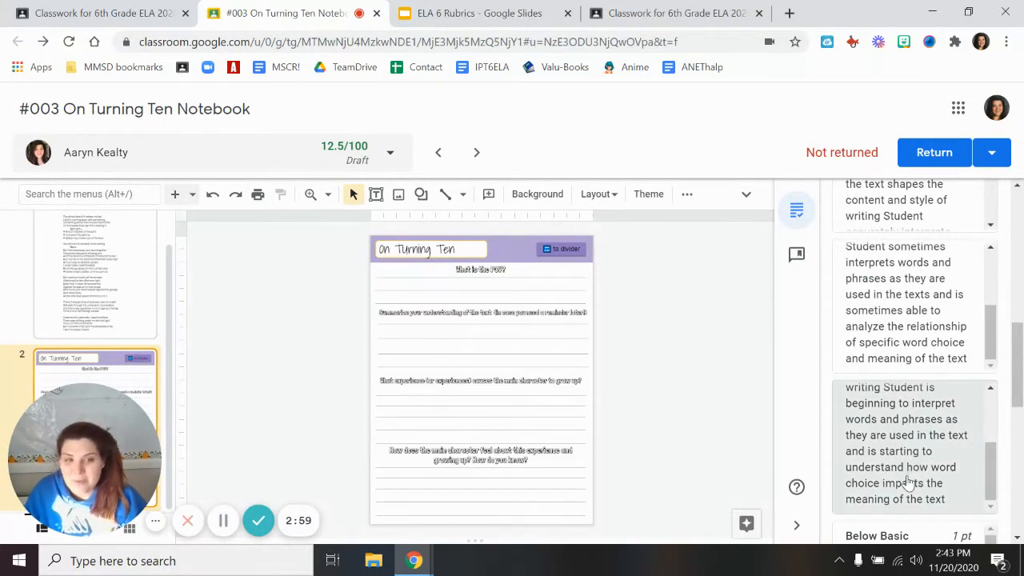
pyautogui.click(918, 436)
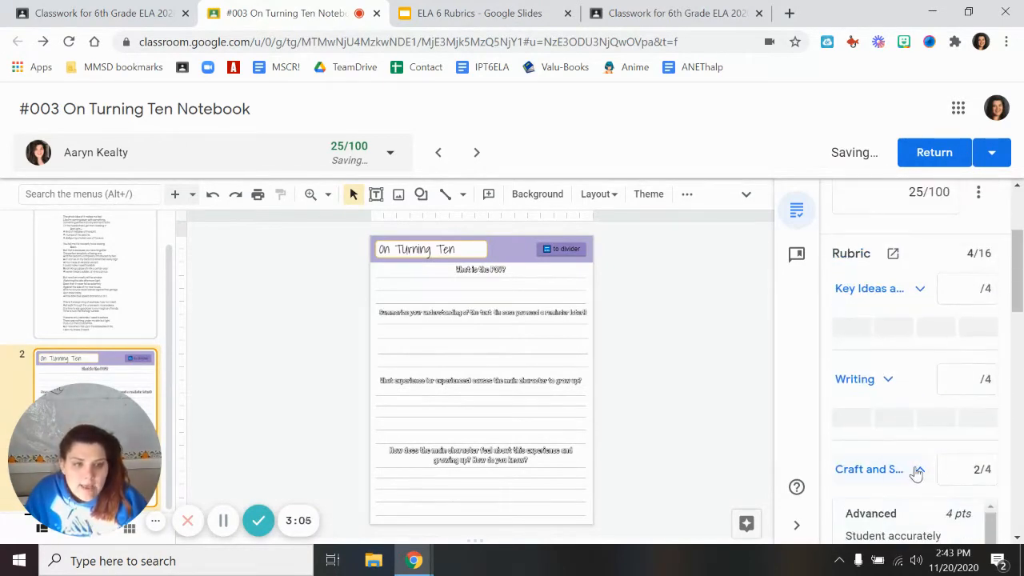
pyautogui.click(918, 470)
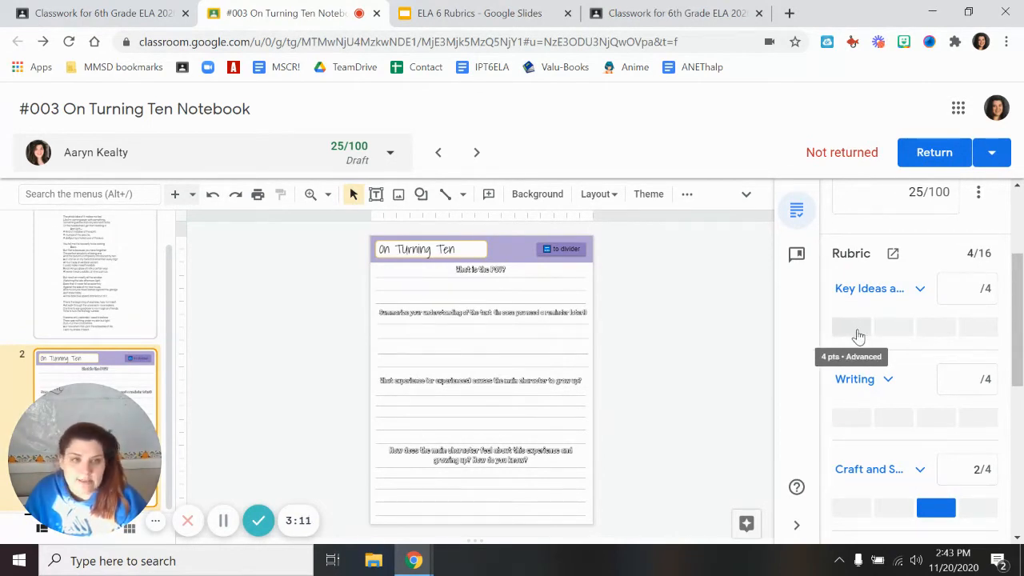
# - Expand the Key Ideas and Details criterion, score it as Advanced, 4 pts, and collapse it
pyautogui.click(922, 290)
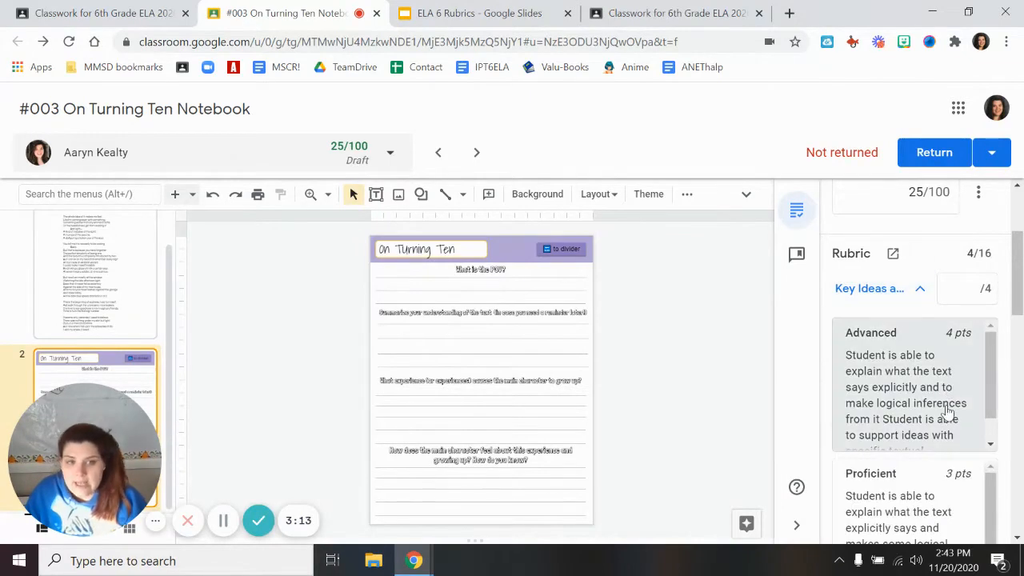
pyautogui.scroll(-2, 978, 366)
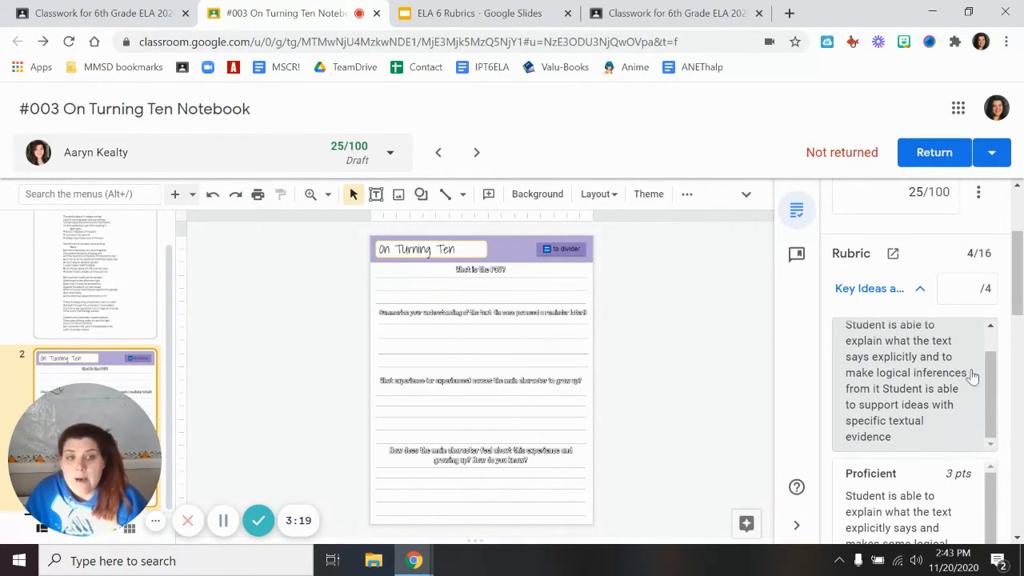
pyautogui.scroll(-1, 948, 300)
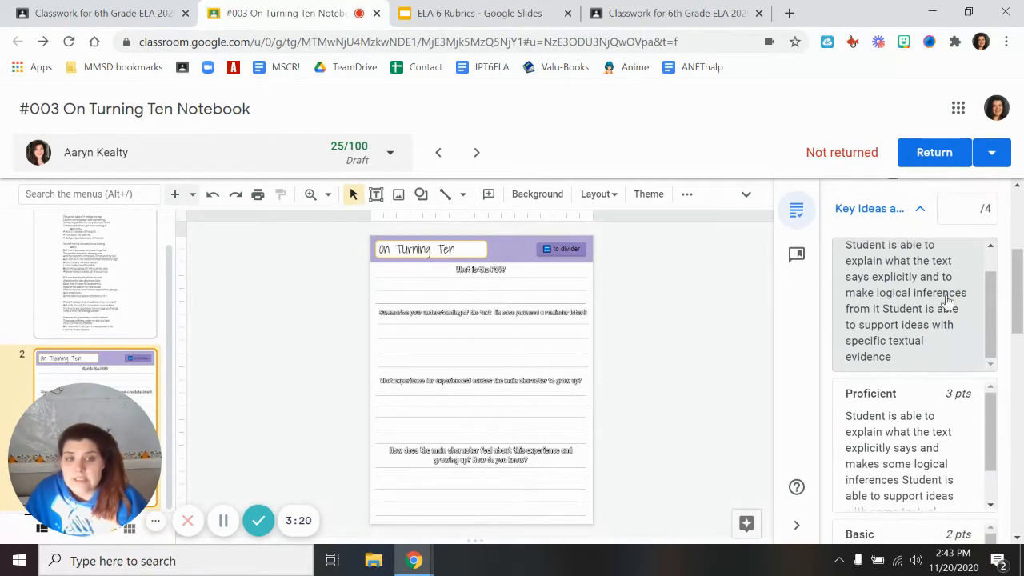
pyautogui.click(902, 321)
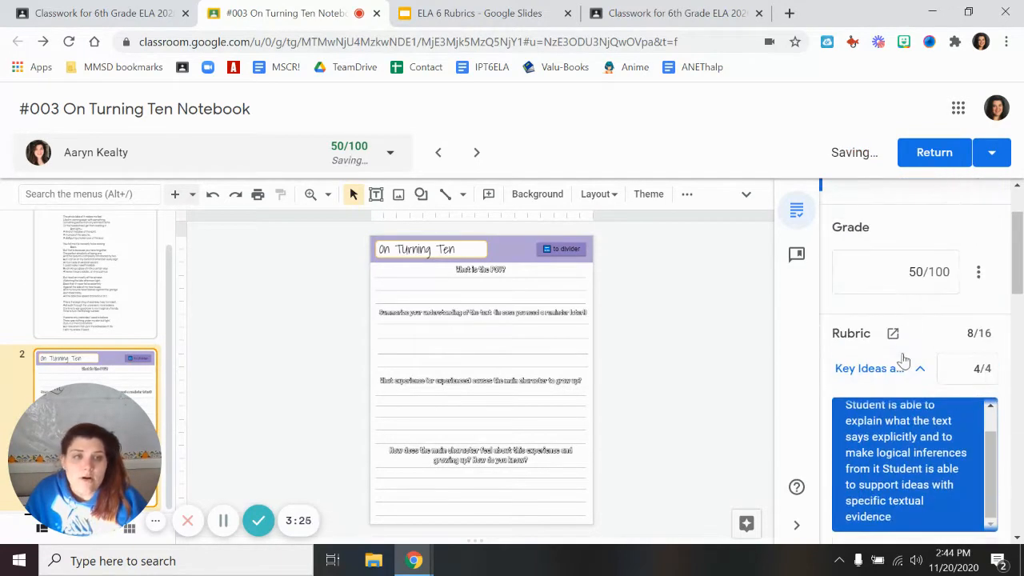
pyautogui.click(919, 369)
# - Score the Writing criterion as Proficient, 3 pts, and show the submission's private comments
pyautogui.scroll(-1, 928, 340)
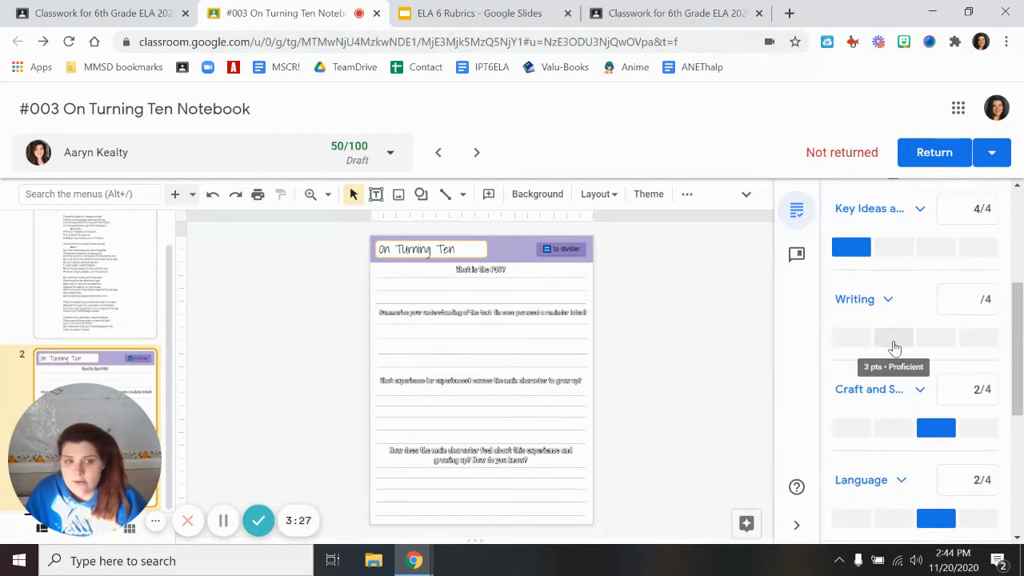
pyautogui.click(894, 343)
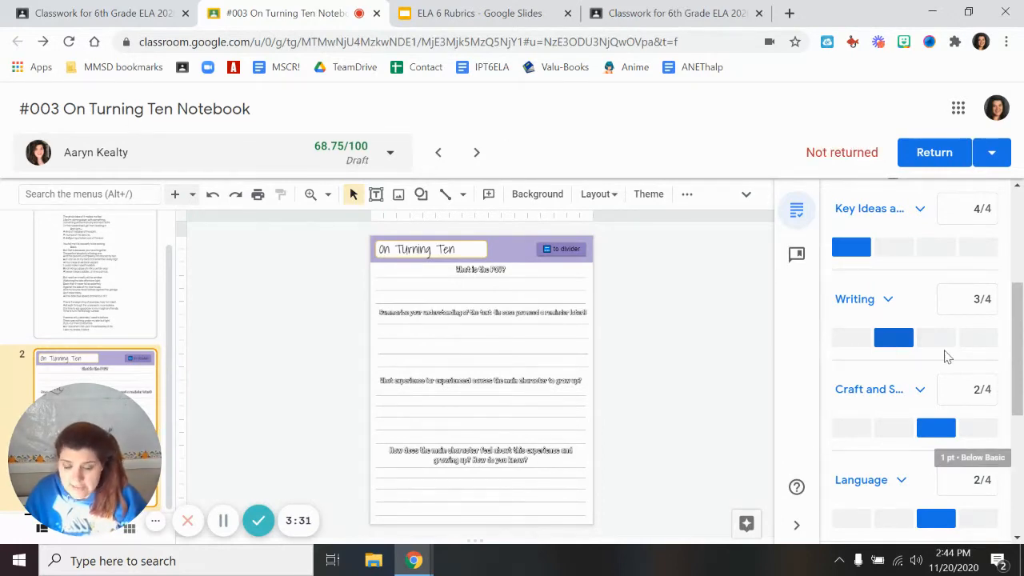
pyautogui.scroll(-4, 935, 320)
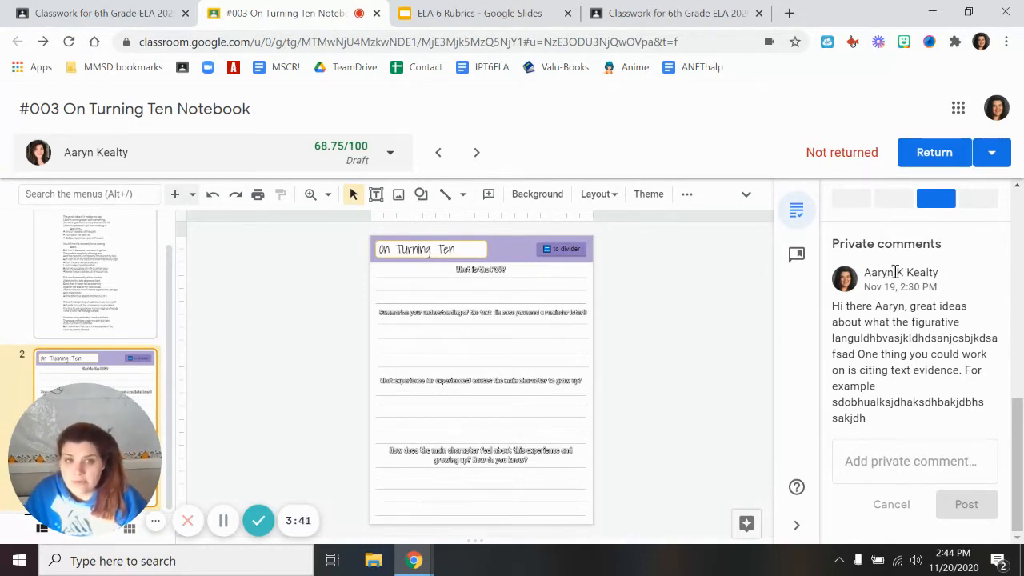
# - In the student view of the class's Classwork, expand #003 On Turning Ten Notebook under Week 3 and view the full assignment
pyautogui.click(641, 12)
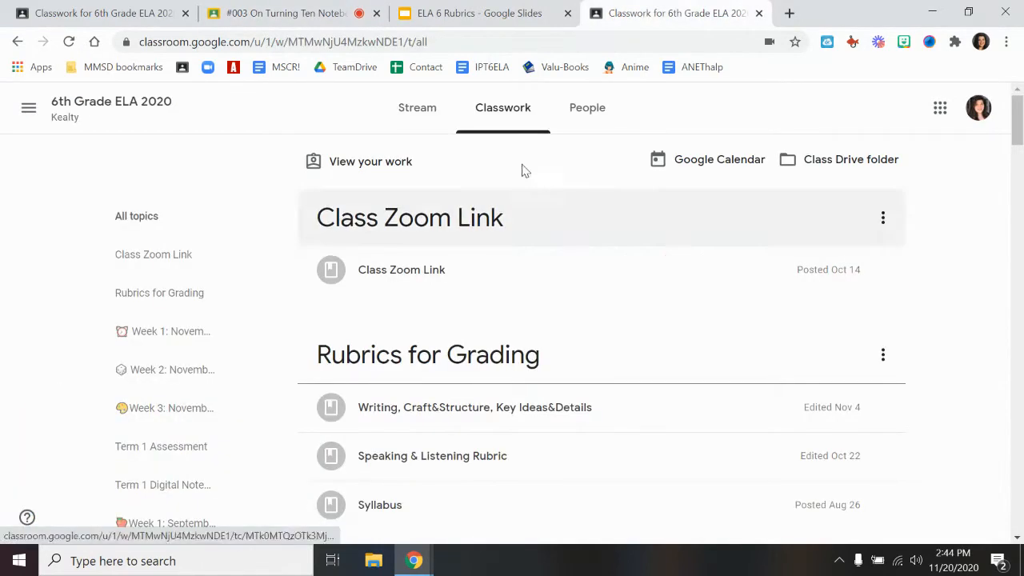
pyautogui.scroll(-7, 512, 284)
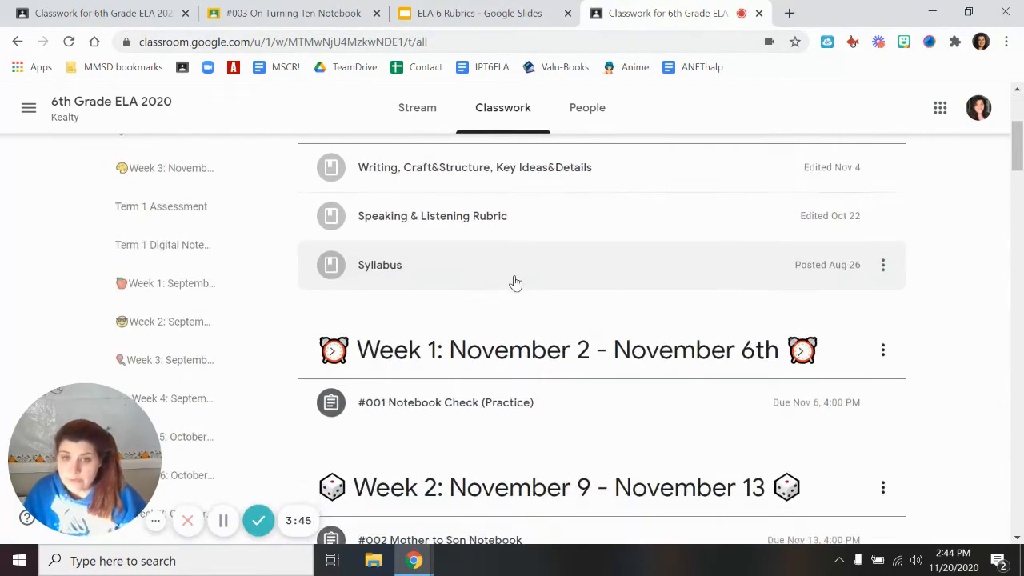
pyautogui.scroll(-1, 544, 354)
pyautogui.click(473, 362)
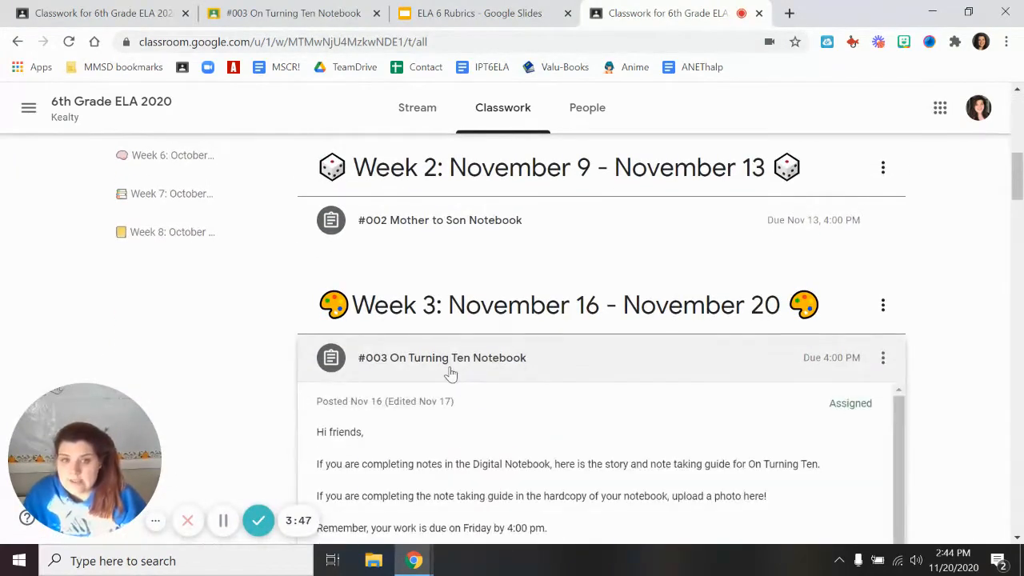
pyautogui.scroll(-2, 790, 337)
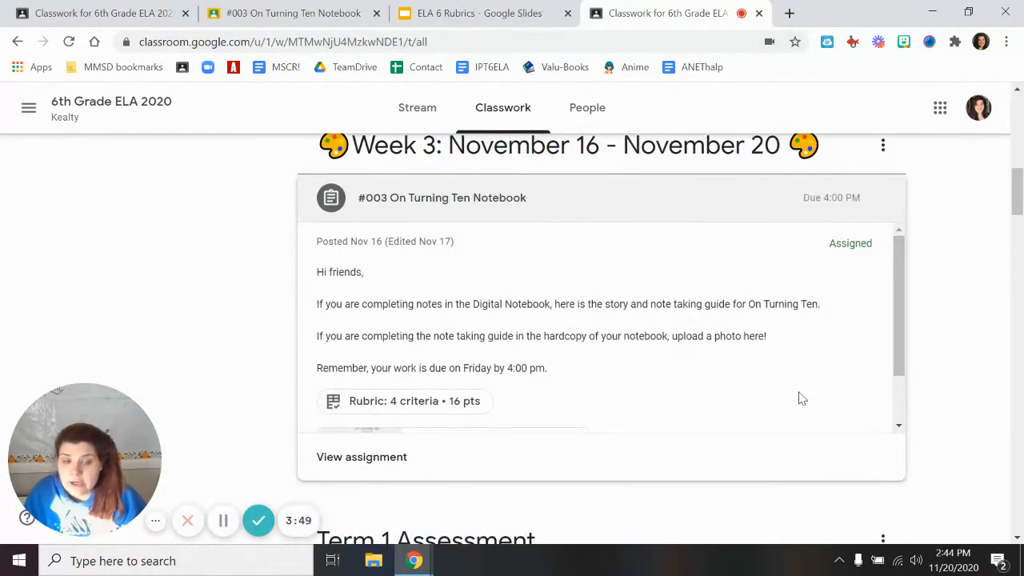
pyautogui.scroll(-1, 668, 302)
pyautogui.scroll(1, 773, 326)
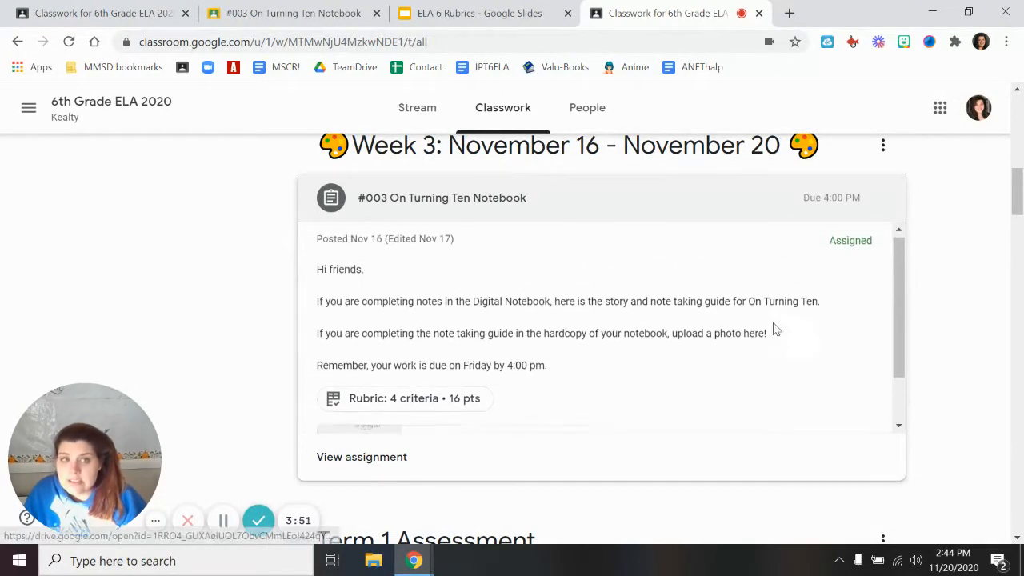
pyautogui.click(359, 459)
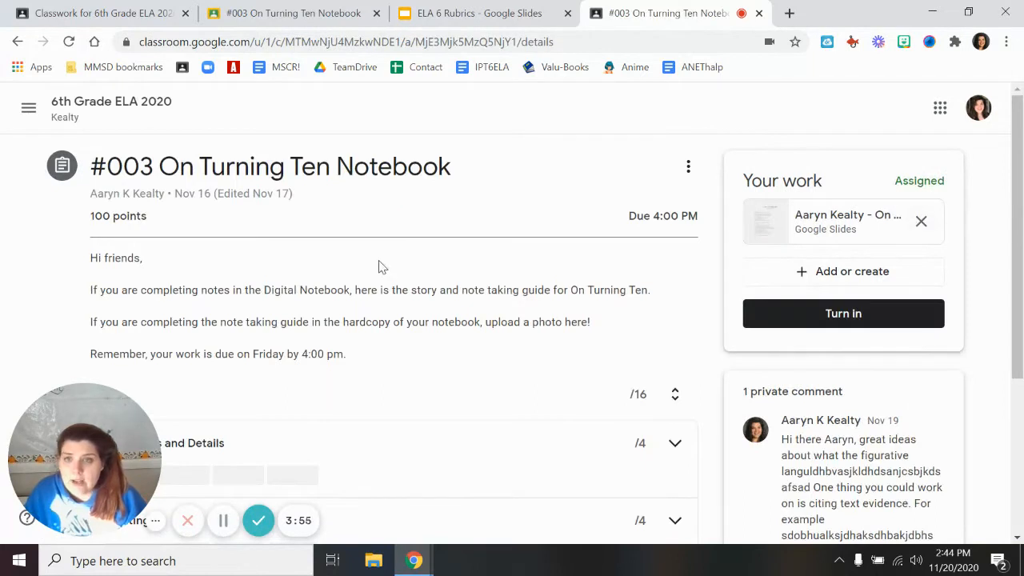
# - Turn in the attached slides for #003 On Turning Ten Notebook and show the assignment's rubric criteria
pyautogui.click(893, 321)
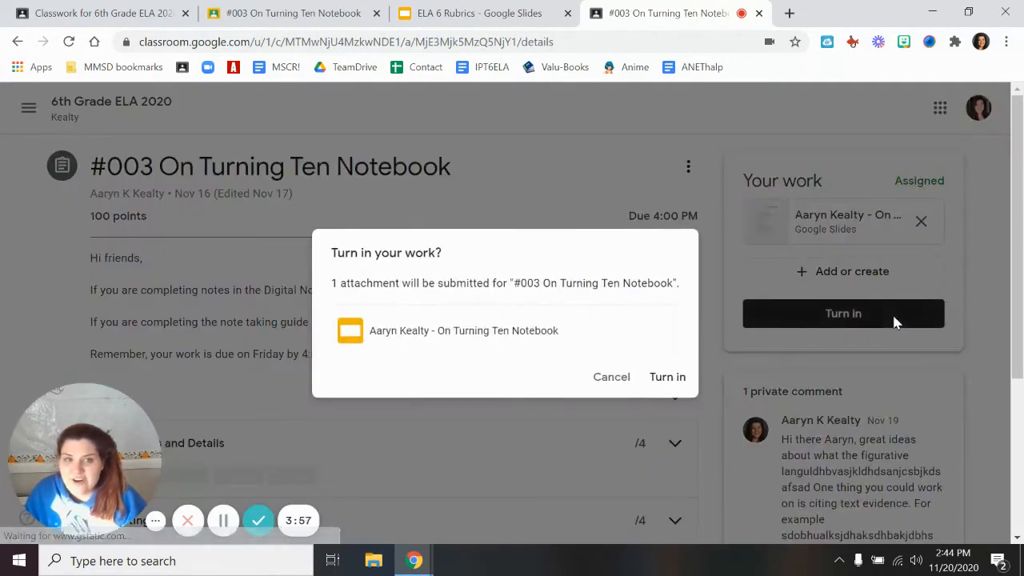
pyautogui.click(666, 377)
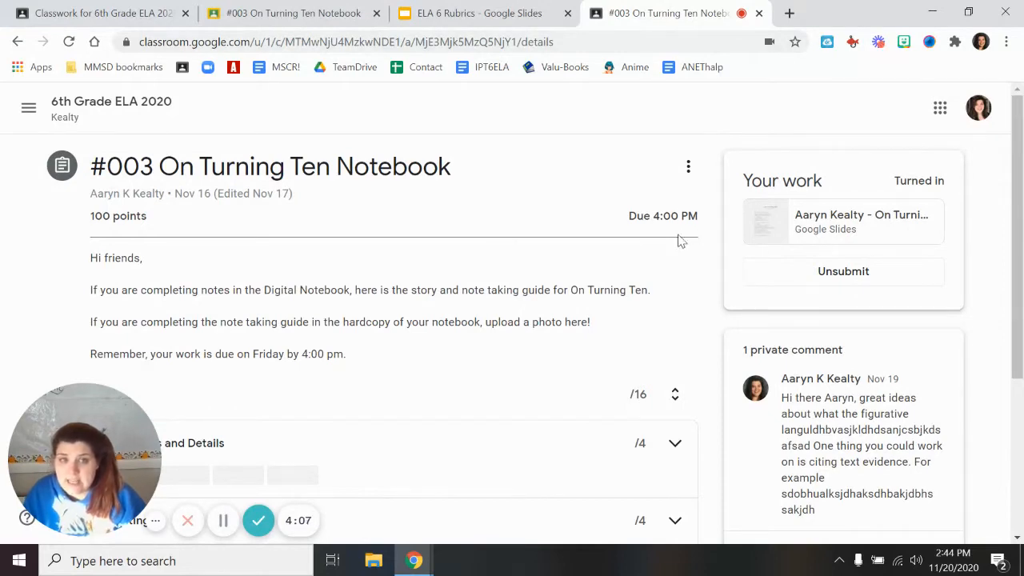
pyautogui.scroll(-3, 725, 267)
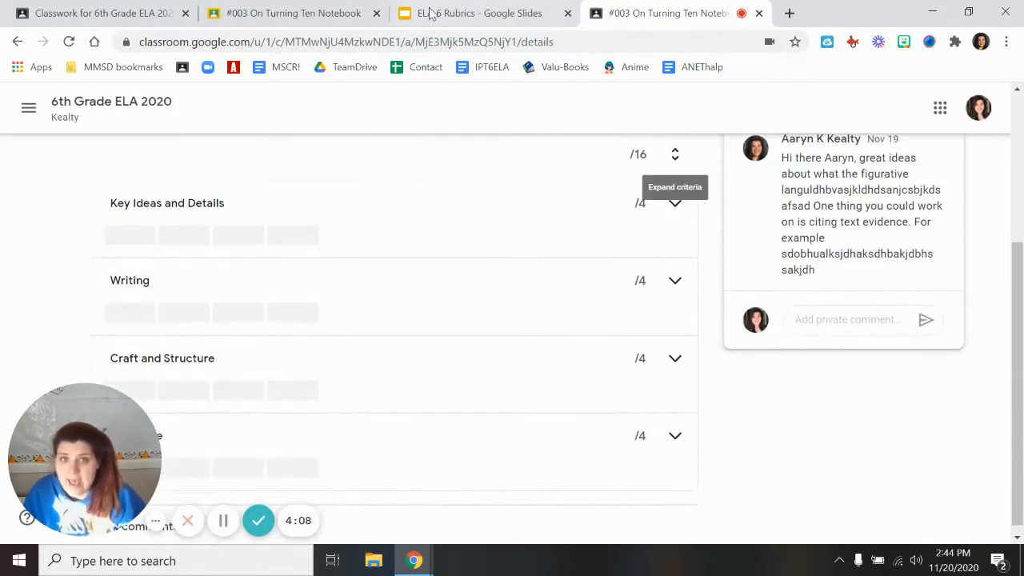
# - In the teacher's grading view, post the private comment "Great corrections for key ideas and details." on the #003 On Turning Ten Notebook submission
pyautogui.click(290, 14)
pyautogui.scroll(5, 956, 353)
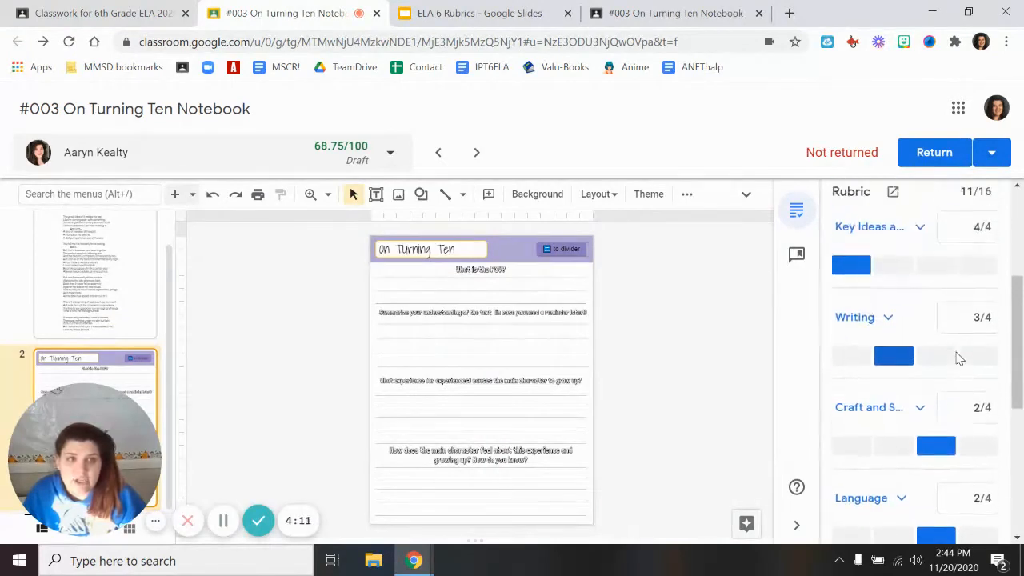
pyautogui.scroll(-2, 952, 343)
pyautogui.scroll(-4, 953, 343)
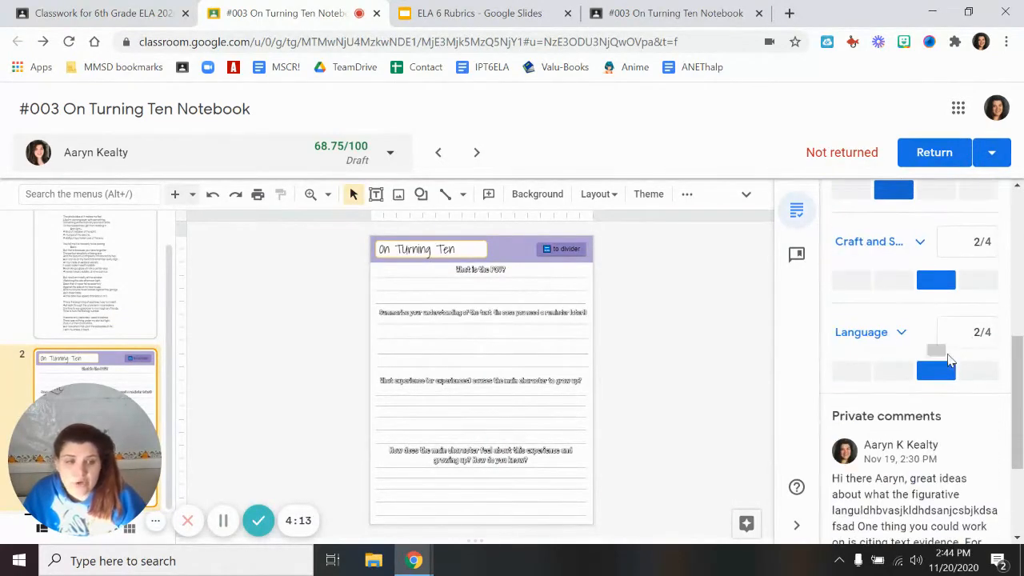
pyautogui.click(965, 456)
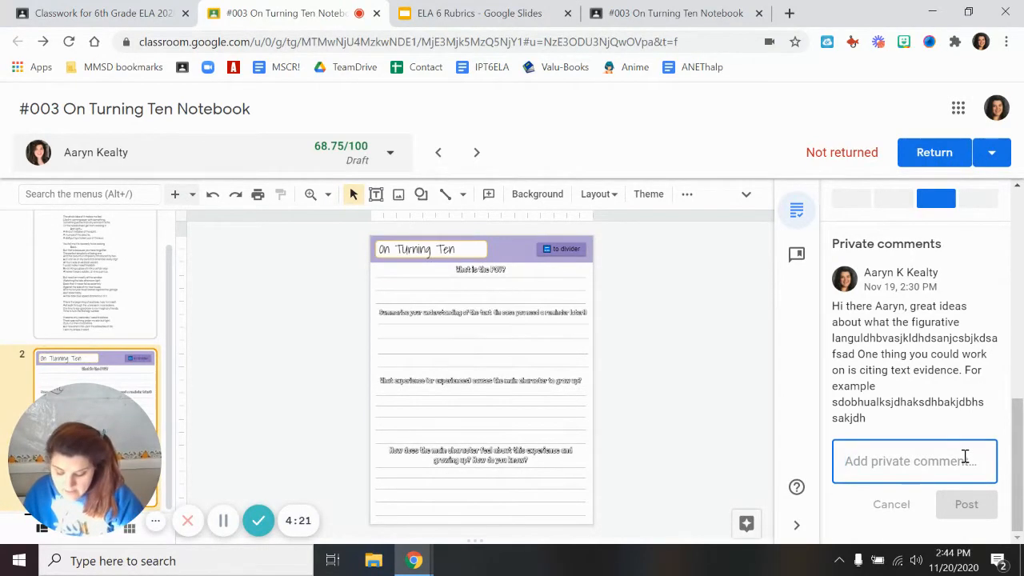
pyautogui.write('Great ')
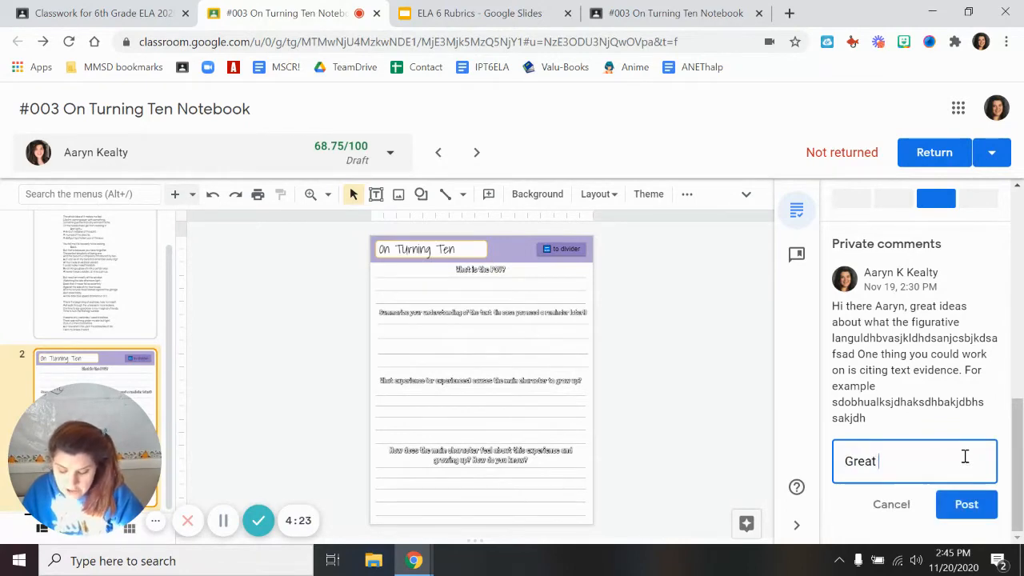
pyautogui.write('corrections f')
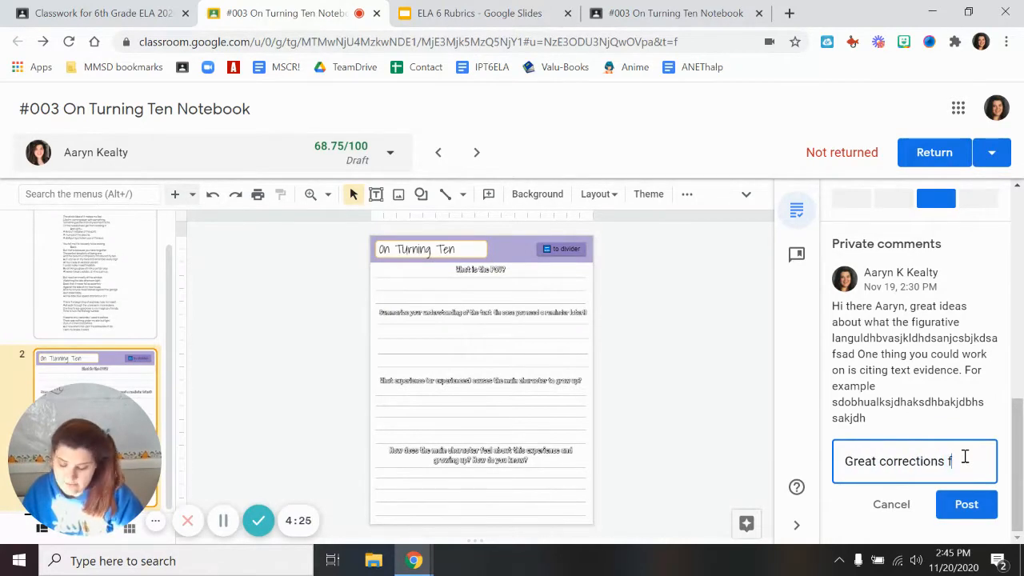
pyautogui.write('or keyt ideas and')
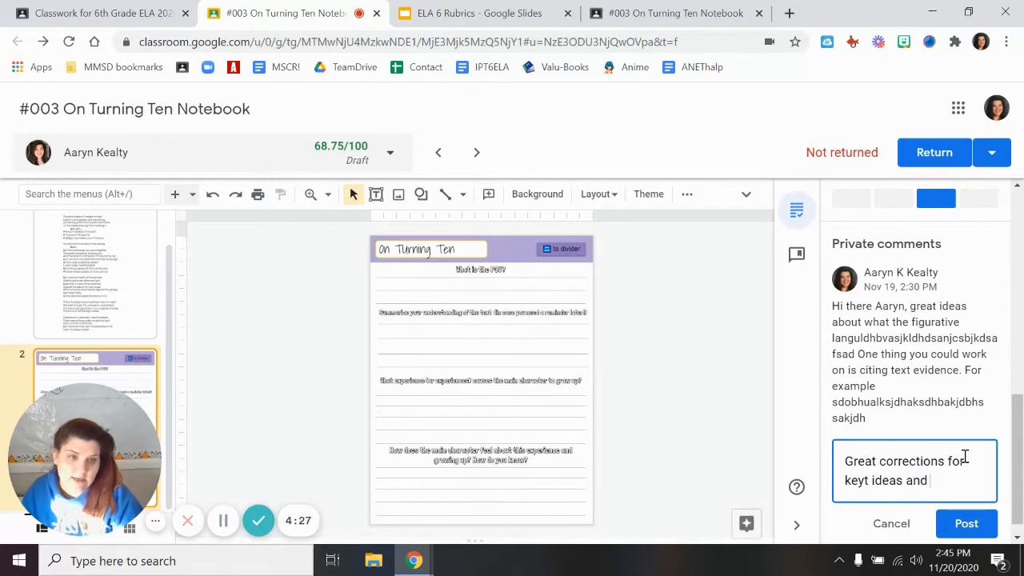
pyautogui.press('BackSpace')
pyautogui.press('BackSpace')
pyautogui.press('BackSpace')
pyautogui.press('BackSpace')
pyautogui.press('BackSpace')
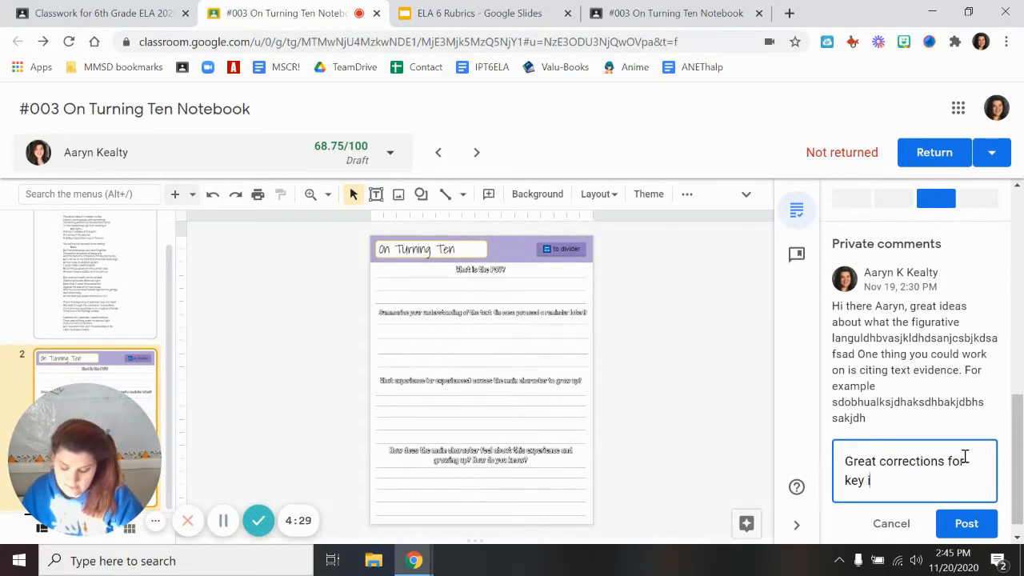
pyautogui.write('nd detaiuls.')
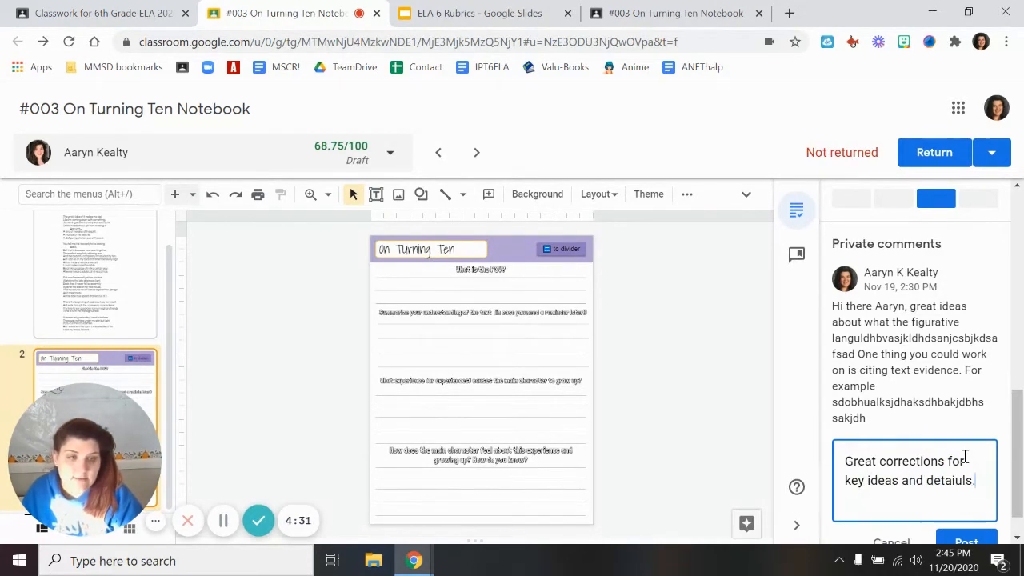
pyautogui.press('BackSpace')
pyautogui.press('BackSpace')
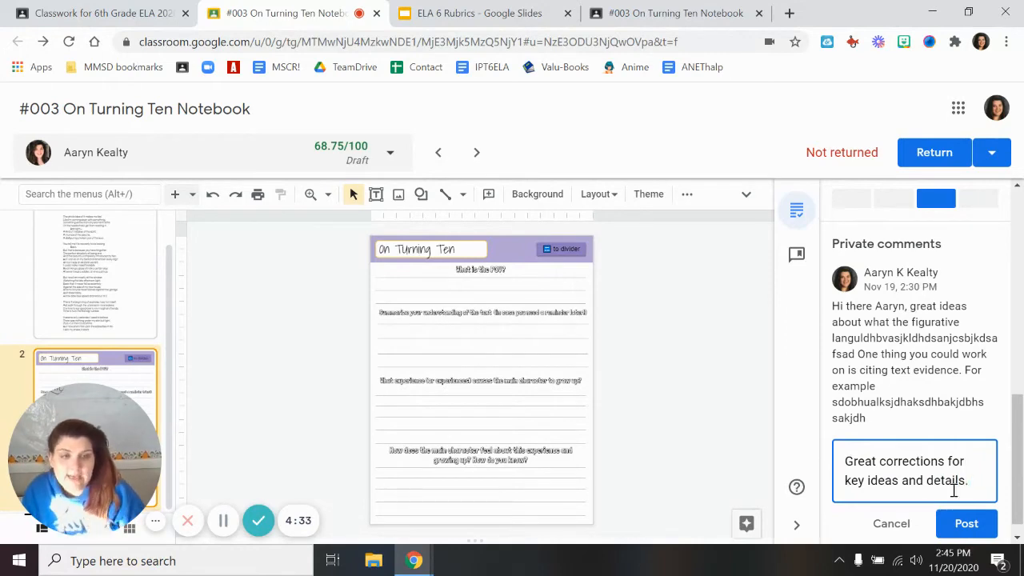
pyautogui.click(954, 525)
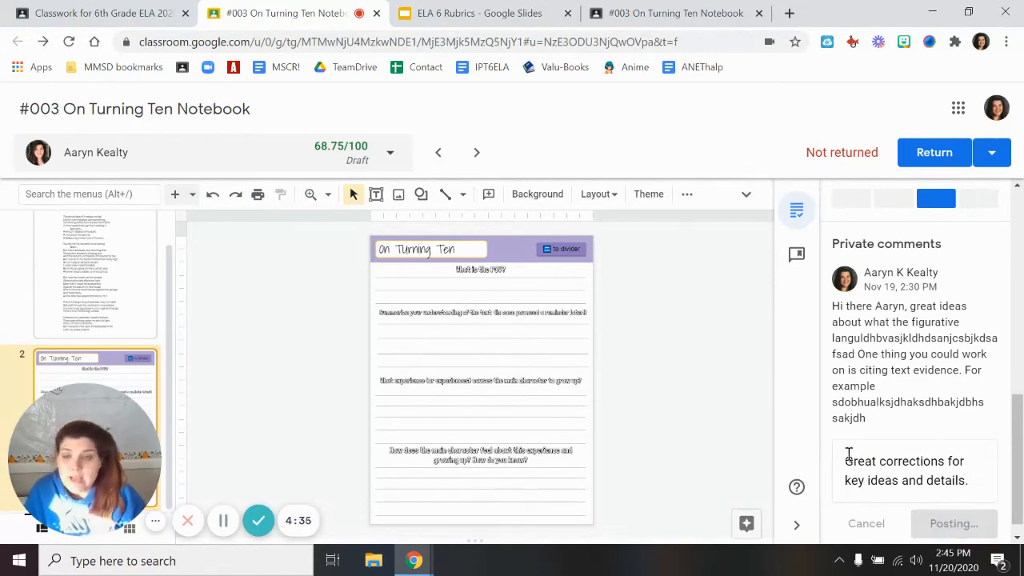
# - Return the rubric-scored submission to the student and confirm the grade update
pyautogui.scroll(10, 871, 384)
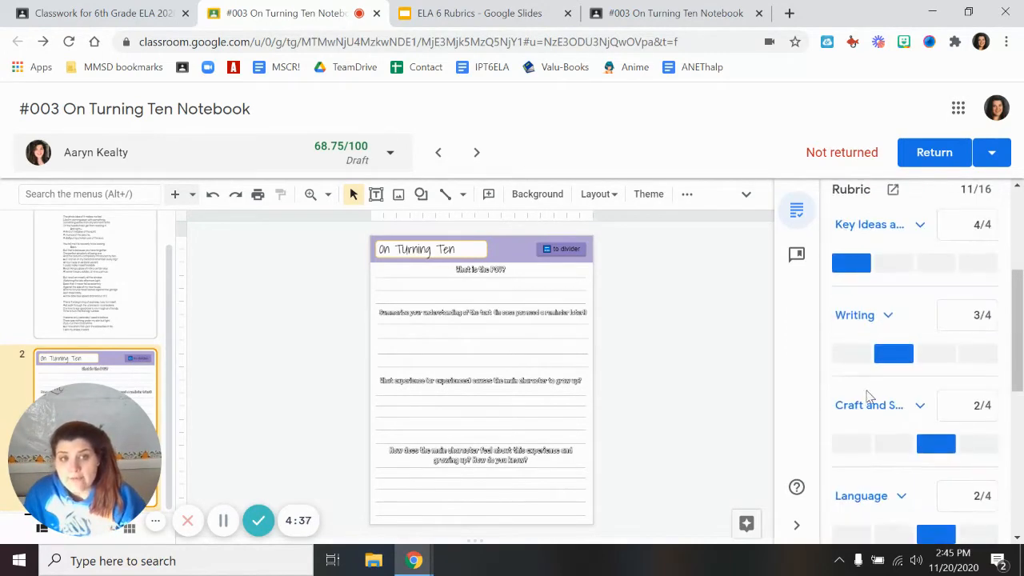
pyautogui.scroll(-2, 881, 343)
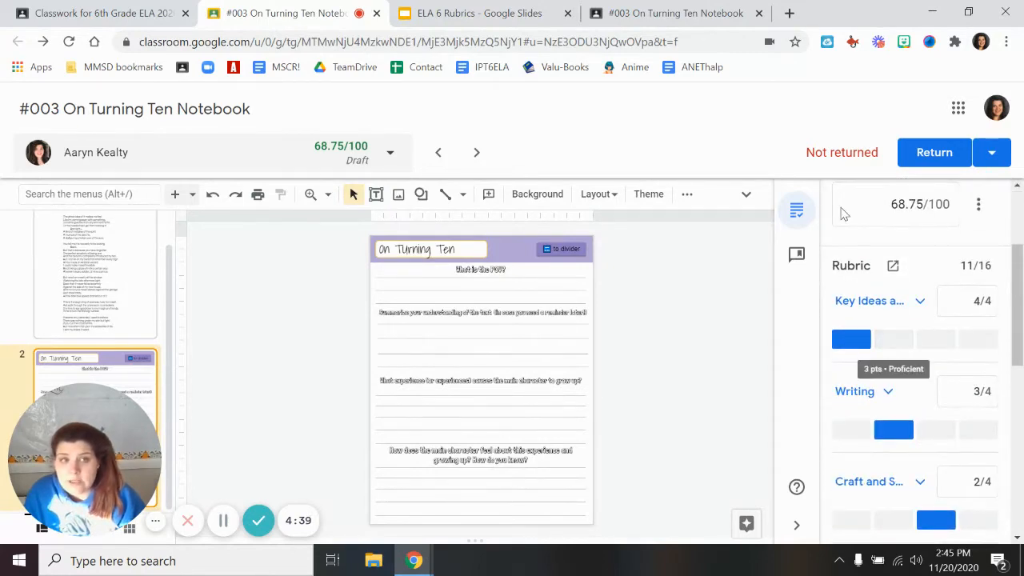
pyautogui.click(929, 154)
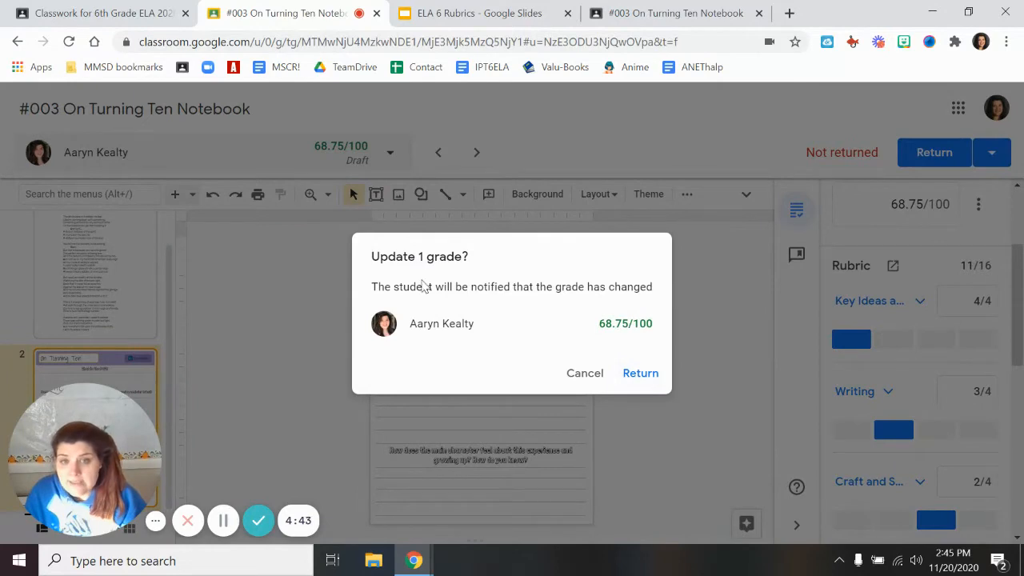
pyautogui.moveTo(372, 288); pyautogui.dragTo(654, 288)
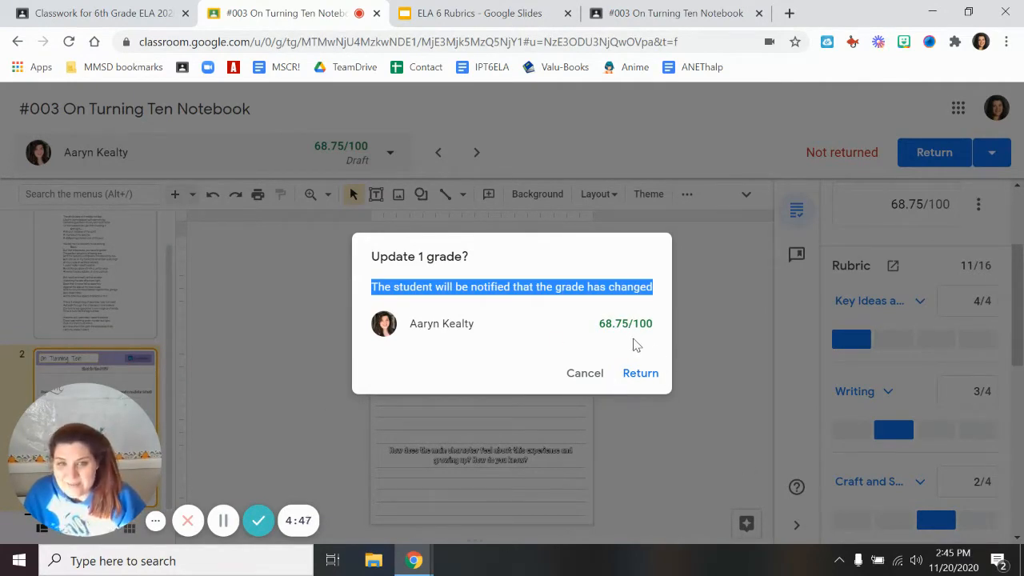
pyautogui.click(640, 374)
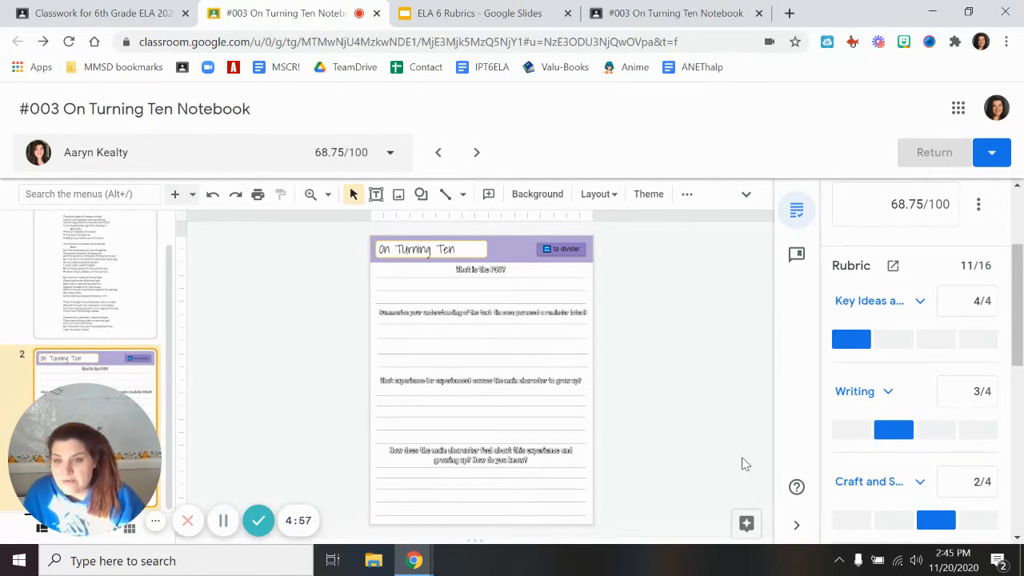
# - In the student view of #003 On Turning Ten Notebook, reload the assignment and show its rubric scores and private comments
pyautogui.click(707, 26)
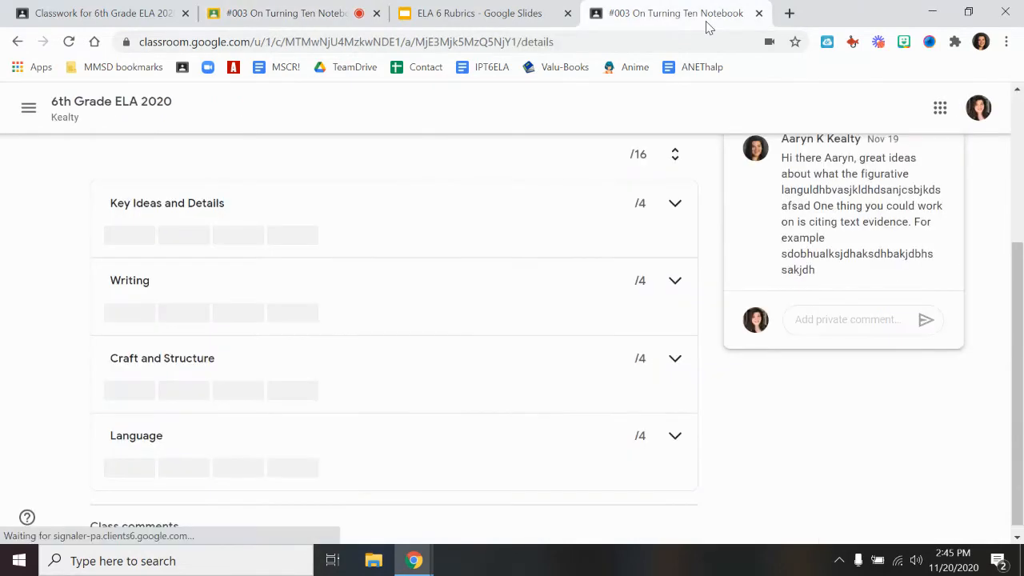
pyautogui.scroll(3, 699, 274)
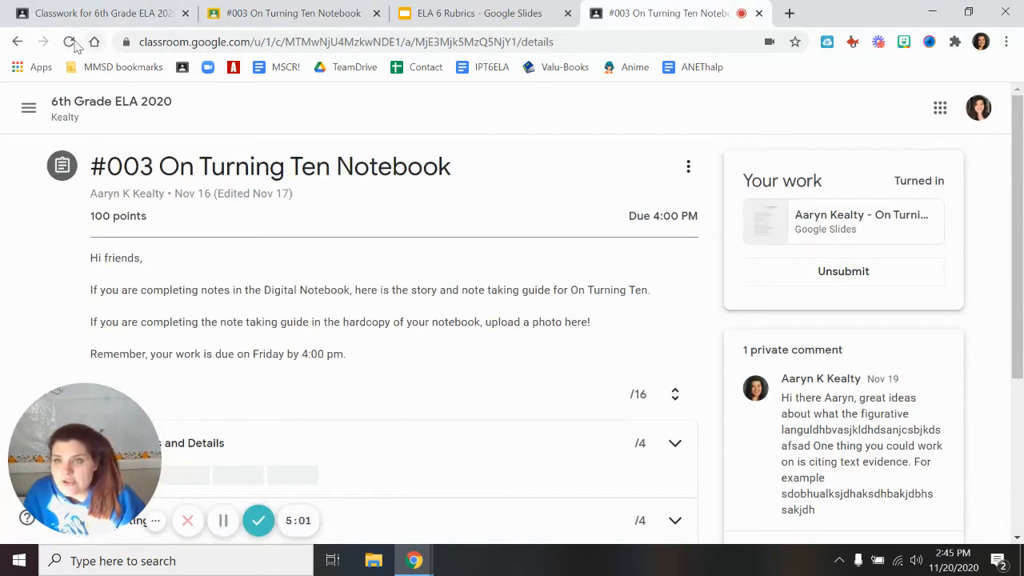
pyautogui.click(69, 42)
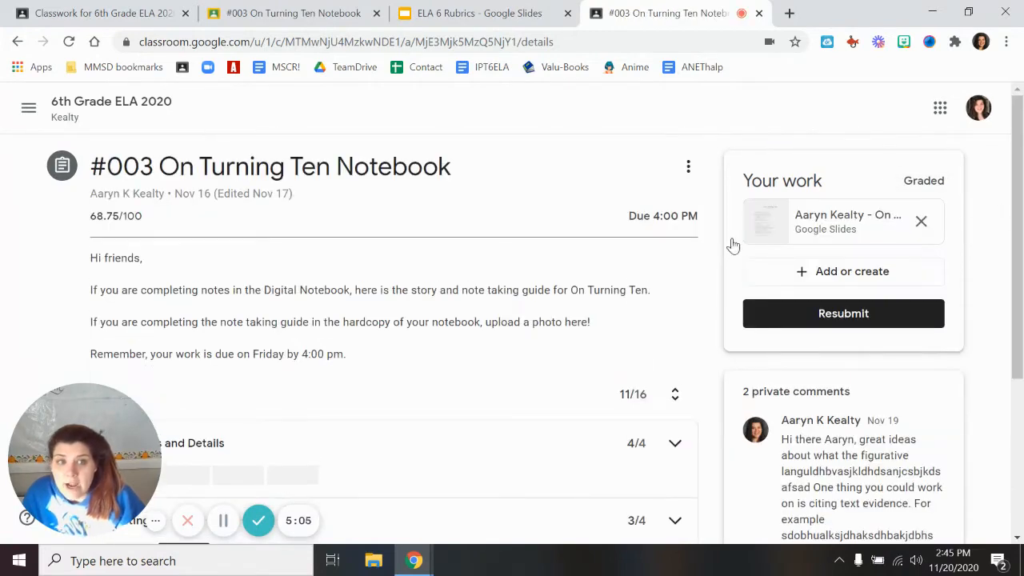
pyautogui.click(864, 323)
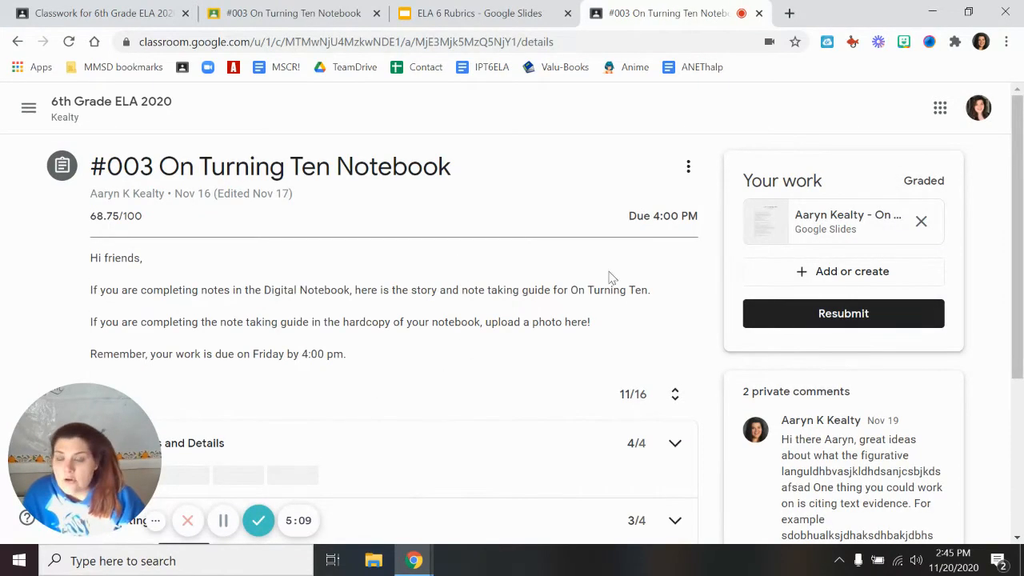
pyautogui.scroll(-1, 496, 255)
pyautogui.scroll(-2, 336, 263)
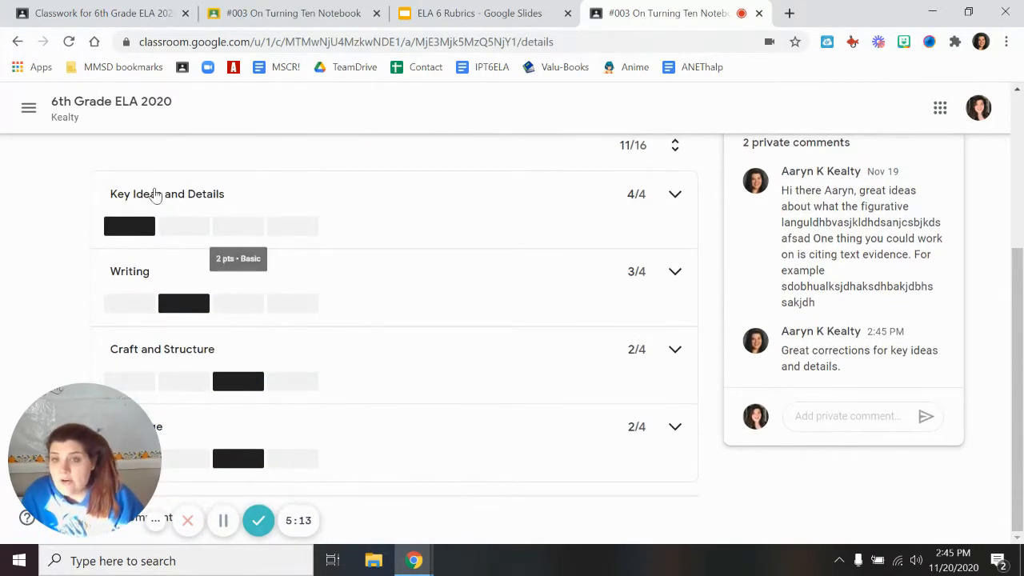
# - Expand the Craft and Structure criterion, read its level descriptions, collapse it, and look over the resubmit option and rubric scores
pyautogui.click(672, 349)
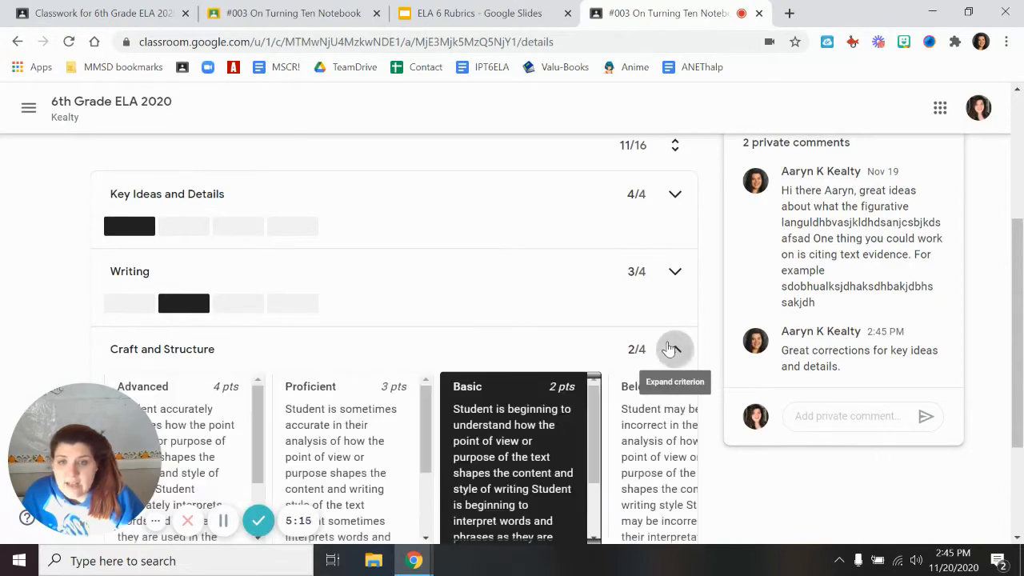
pyautogui.scroll(-1, 562, 263)
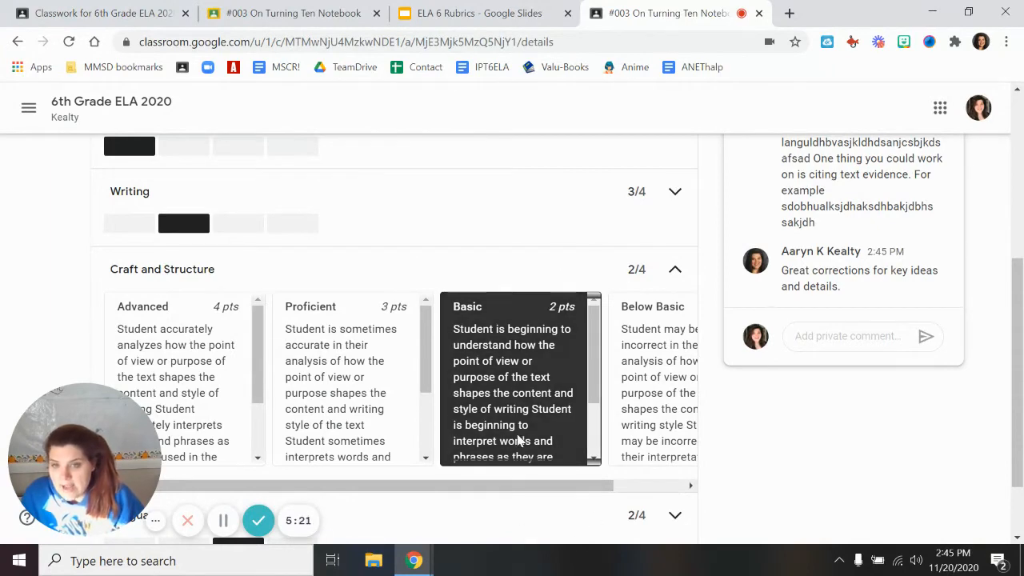
pyautogui.scroll(-4, 331, 318)
pyautogui.scroll(2, 517, 392)
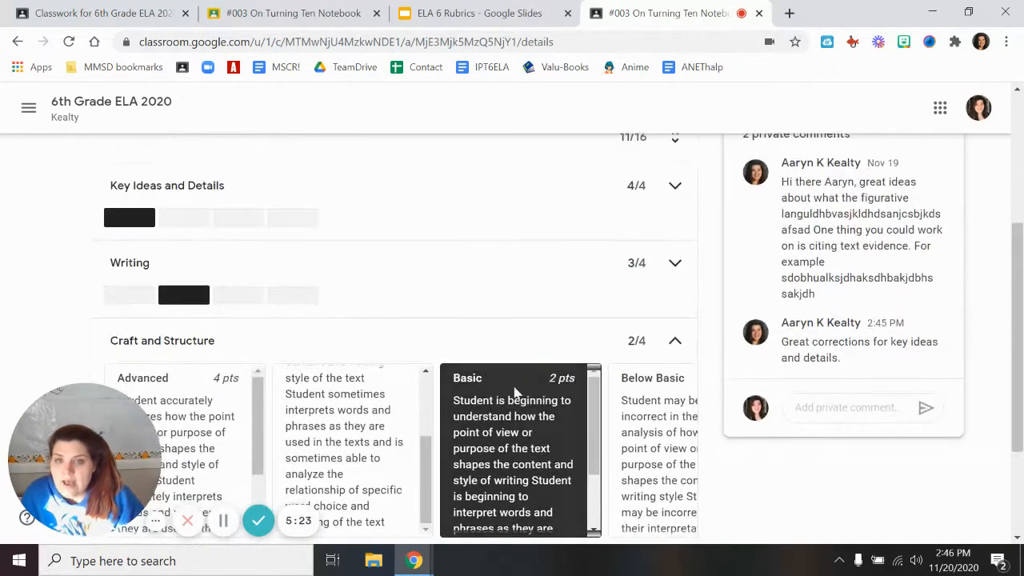
pyautogui.scroll(3, 411, 453)
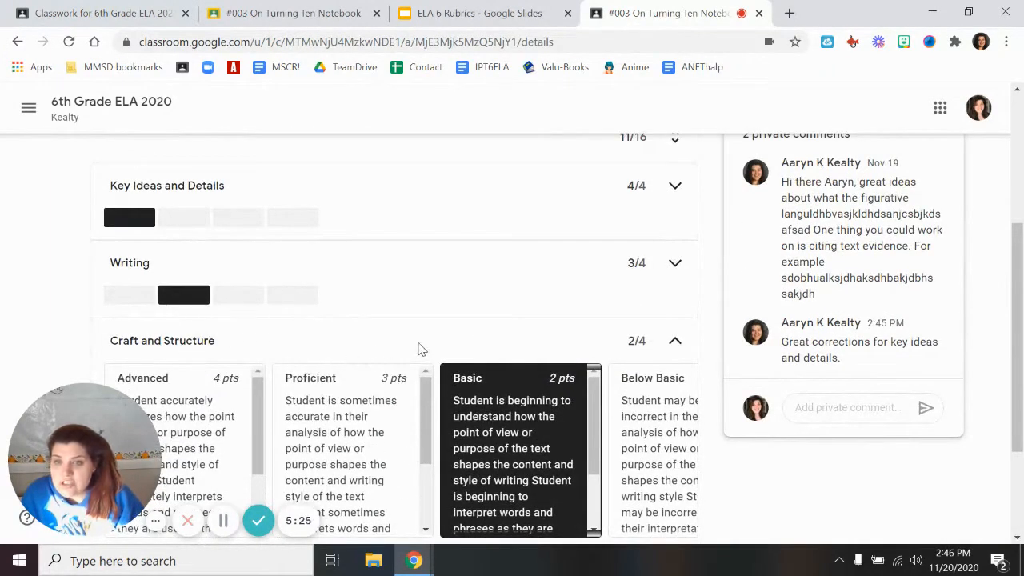
pyautogui.click(675, 341)
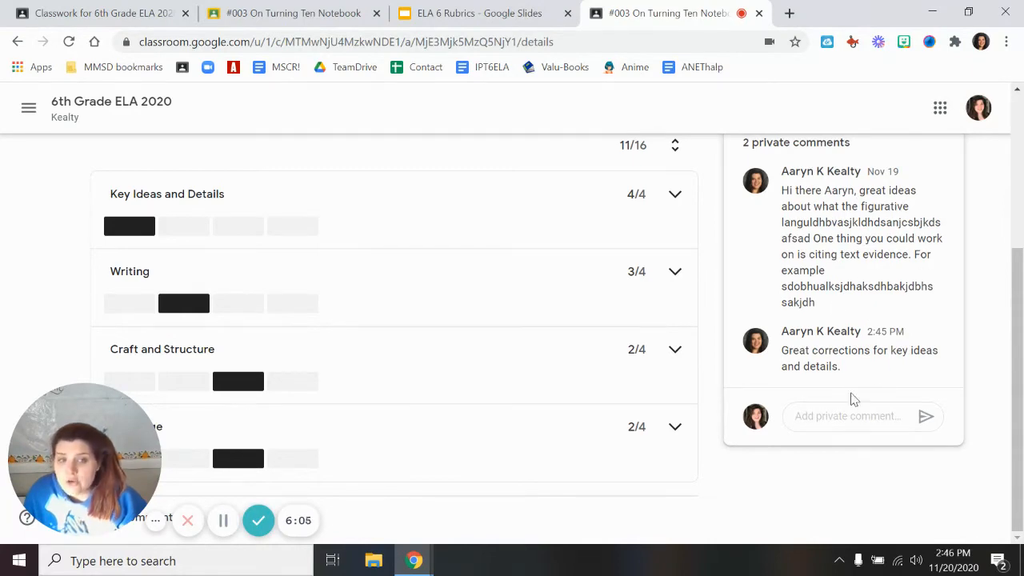
pyautogui.scroll(2, 860, 376)
pyautogui.scroll(2, 539, 252)
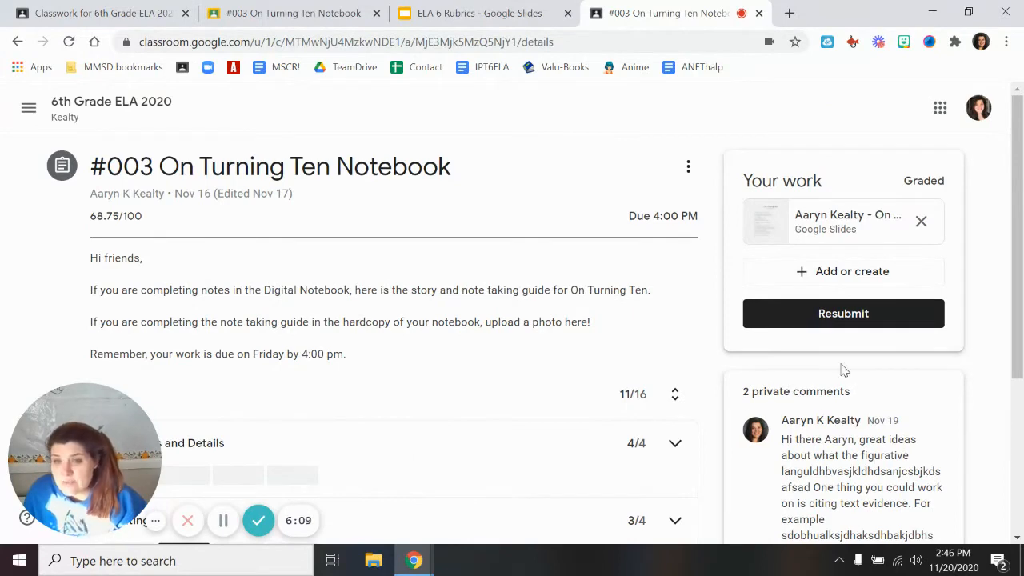
pyautogui.scroll(-3, 565, 356)
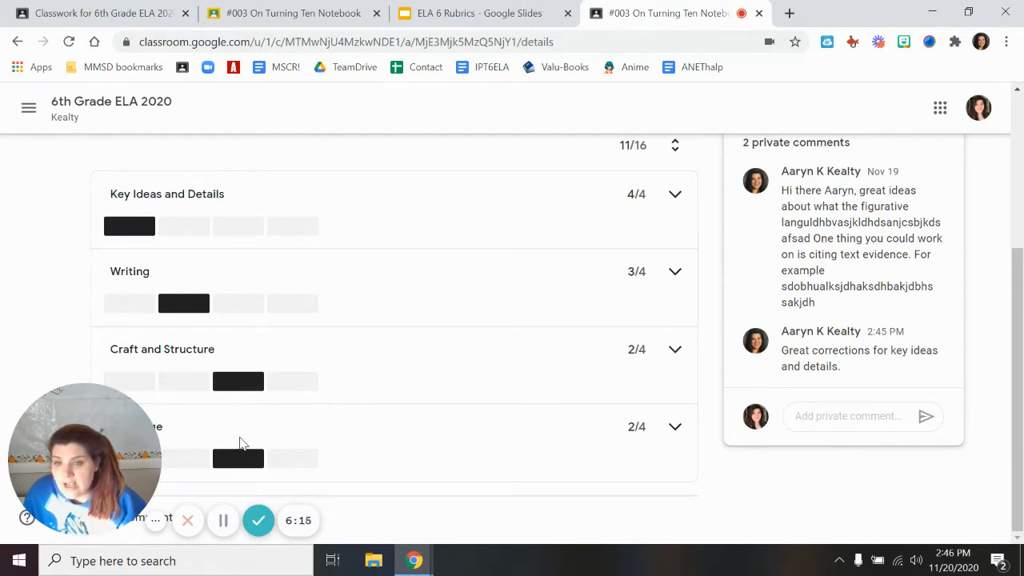
pyautogui.scroll(3, 582, 431)
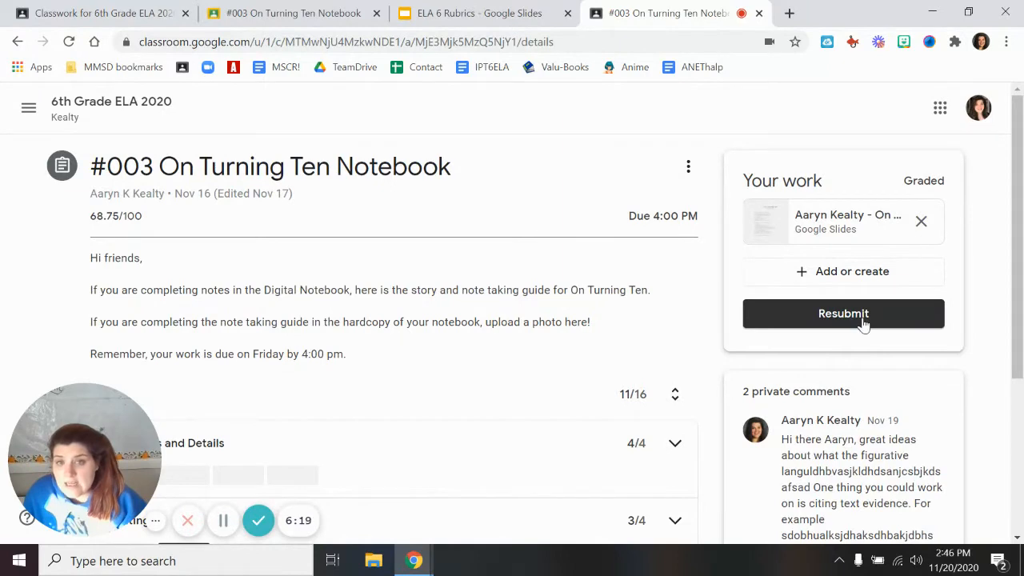
# - Switch to the teacher's Classwork page and expand #003 On Turning Ten Notebook under Week 3
pyautogui.click(253, 14)
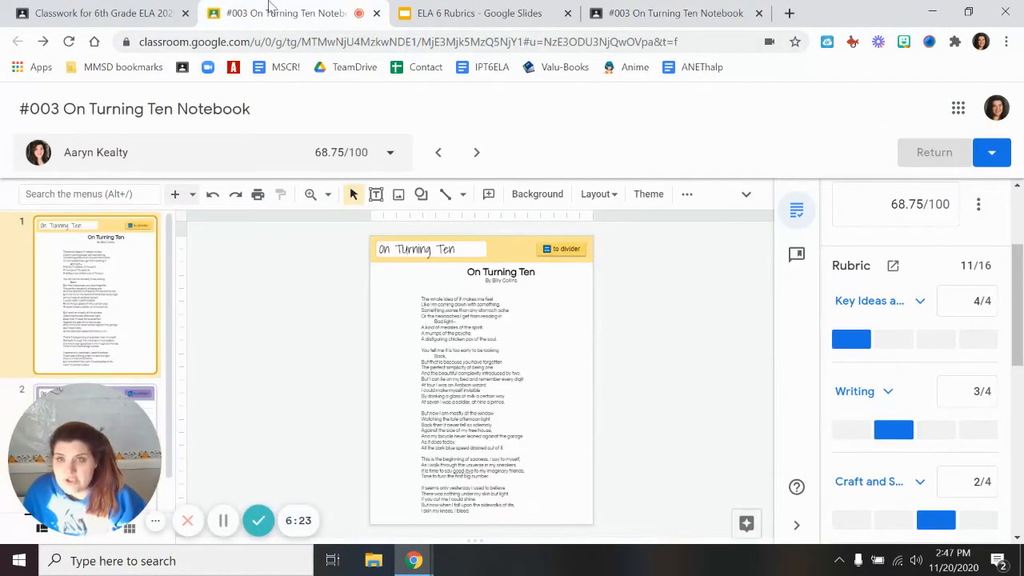
pyautogui.click(96, 12)
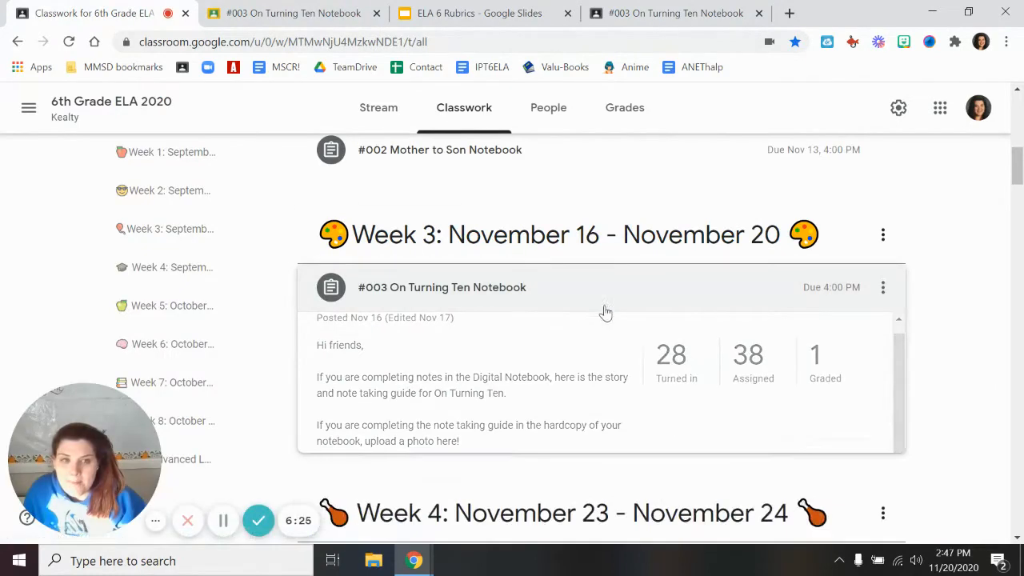
pyautogui.click(577, 287)
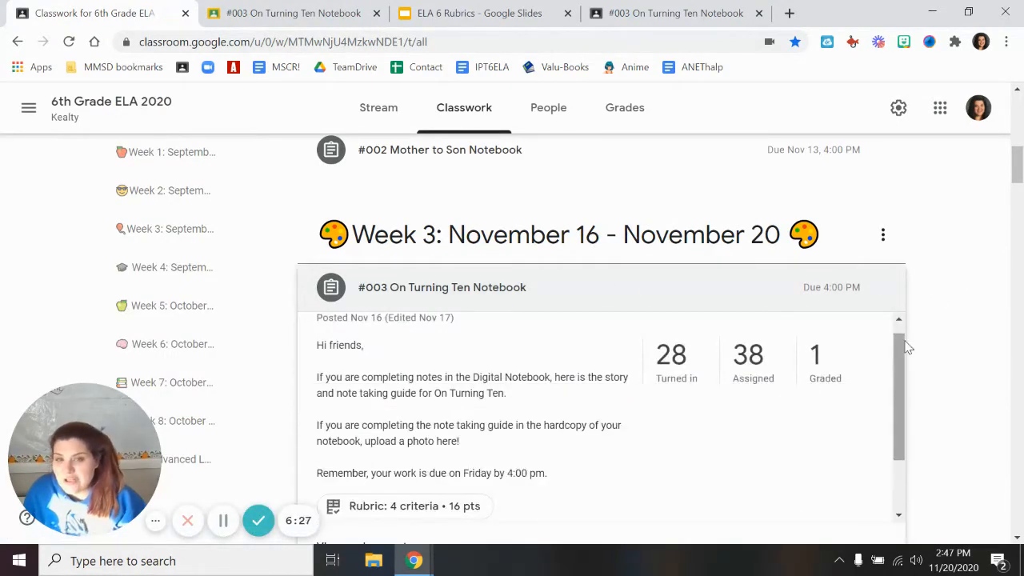
pyautogui.scroll(-1, 851, 354)
pyautogui.scroll(1, 805, 352)
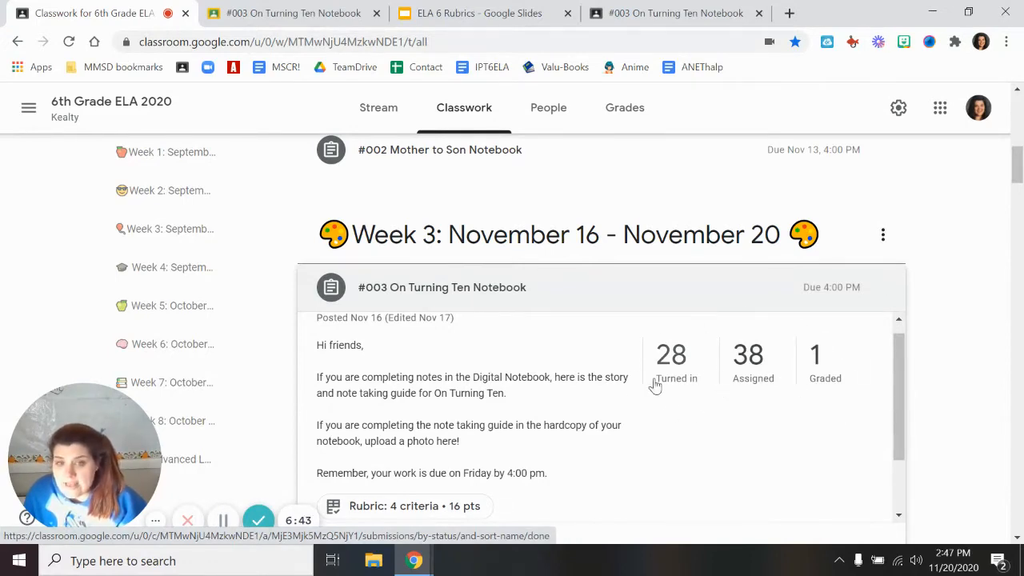
# - Open the turned-in student work for #003 On Turning Ten Notebook, look through the students' grades, and show the assignment's instructions
pyautogui.click(679, 373)
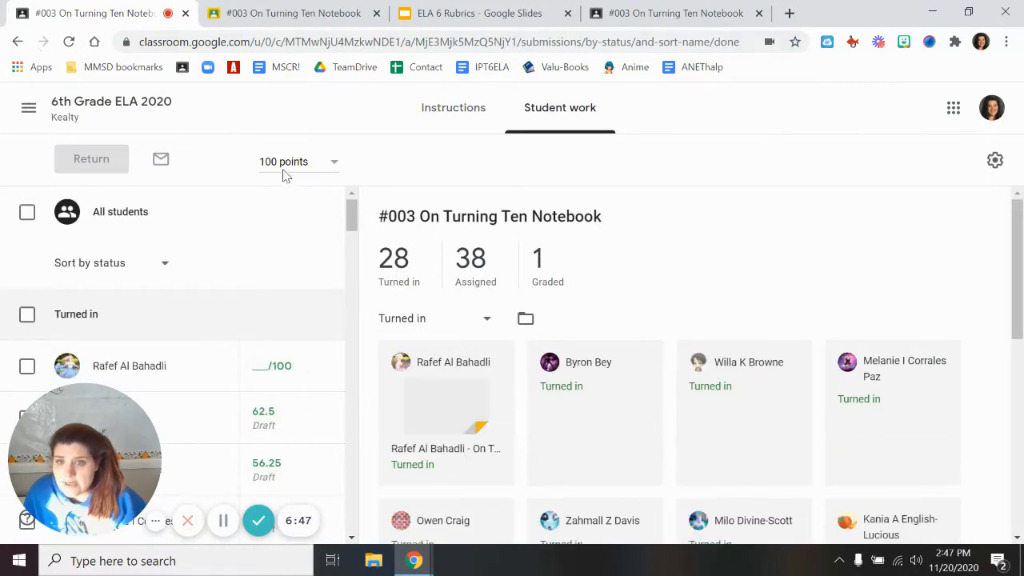
pyautogui.scroll(-2, 339, 387)
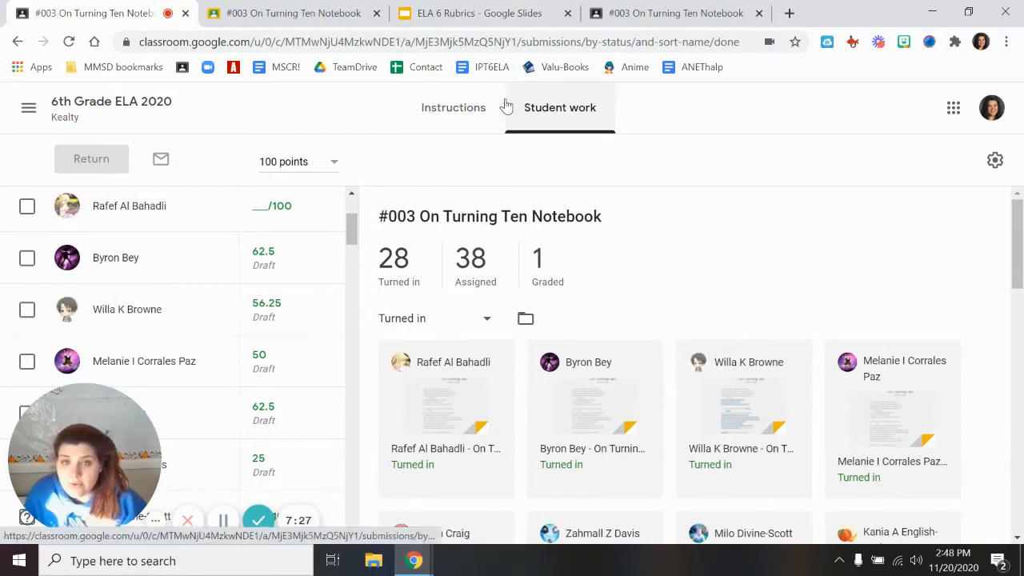
pyautogui.click(446, 112)
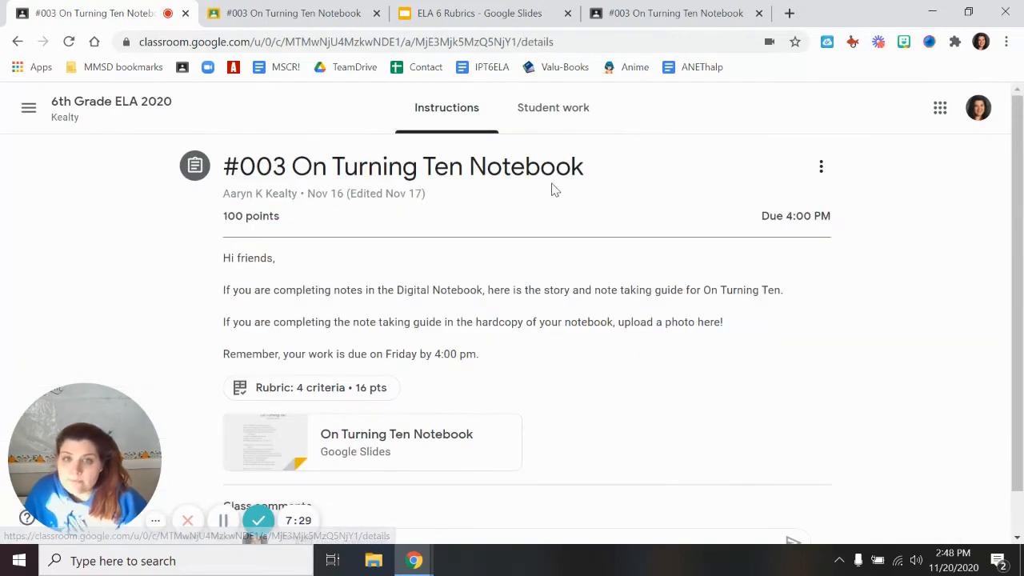
# - Return to the class's Classwork page and expand #002 Mother to Son Notebook under Week 2
pyautogui.click(117, 109)
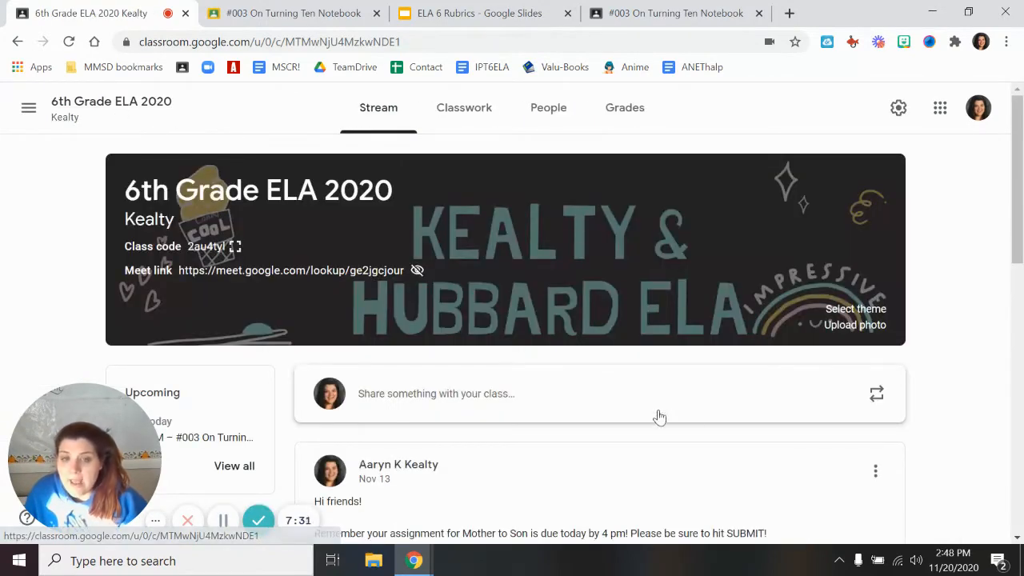
pyautogui.click(471, 127)
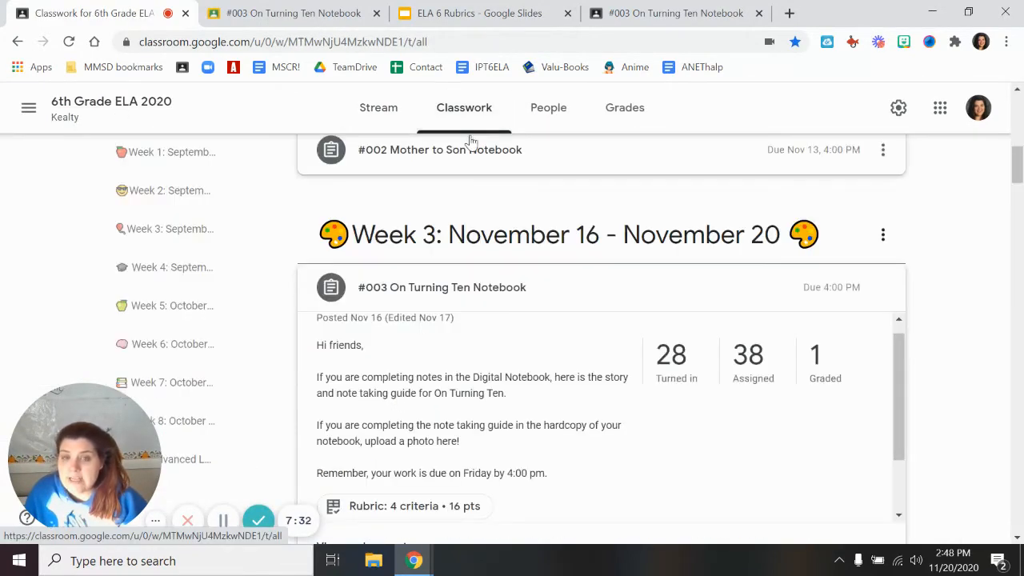
pyautogui.click(718, 292)
pyautogui.scroll(3, 716, 288)
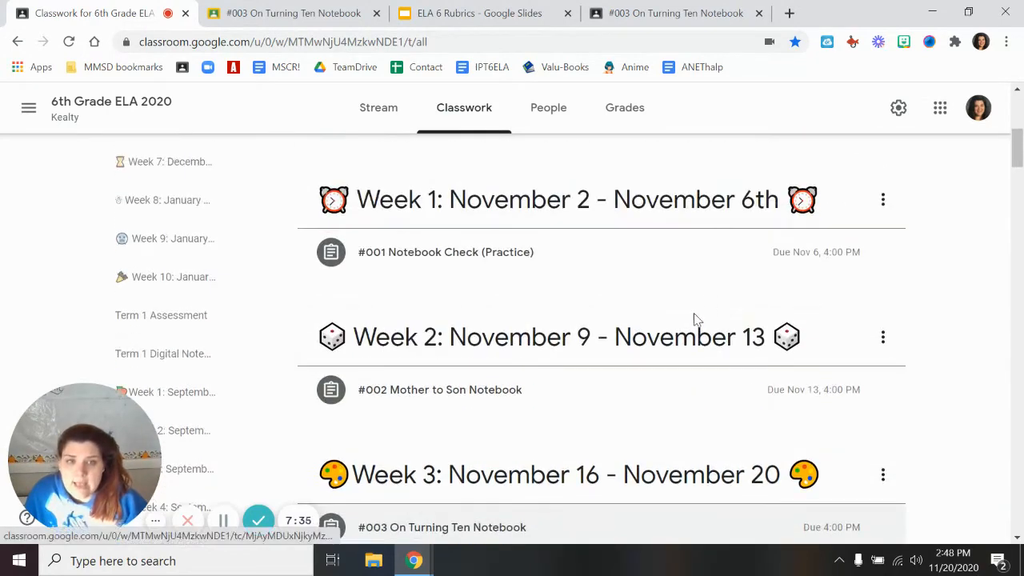
pyautogui.click(643, 384)
pyautogui.scroll(-4, 605, 280)
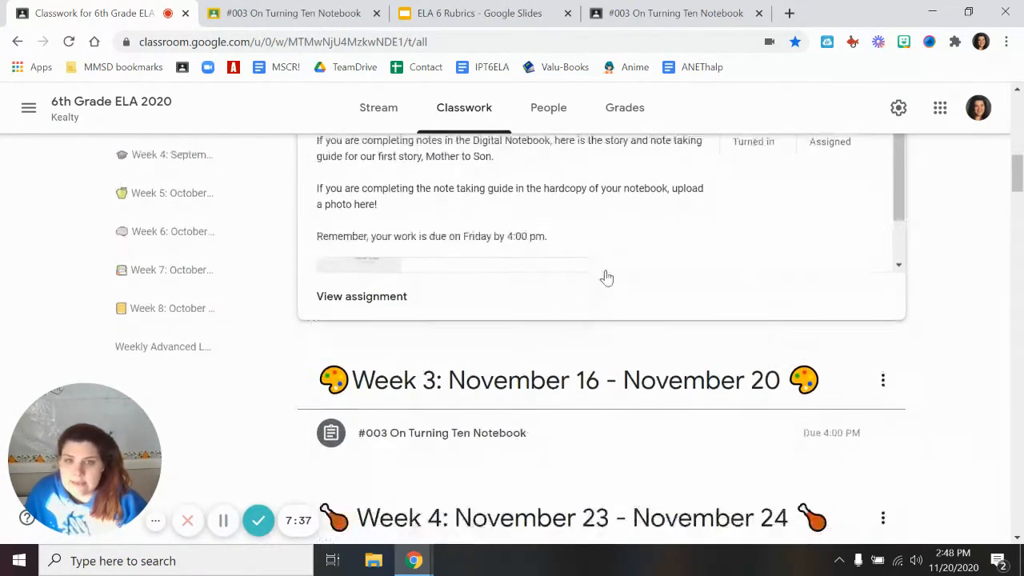
pyautogui.scroll(5, 605, 270)
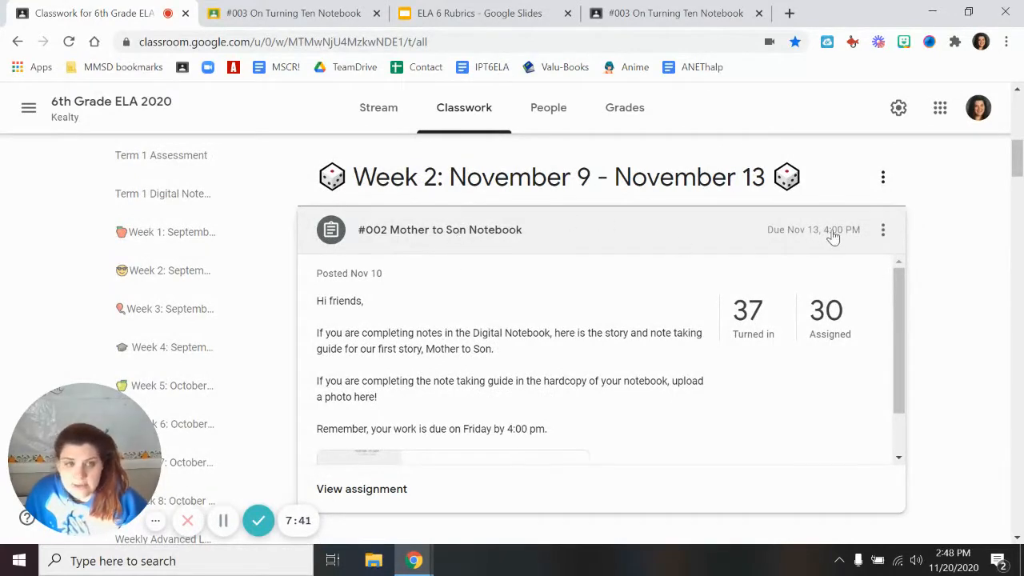
# - Open the #002 Mother to Son Notebook assignment for editing and bring its points and rubric settings into view
pyautogui.click(883, 229)
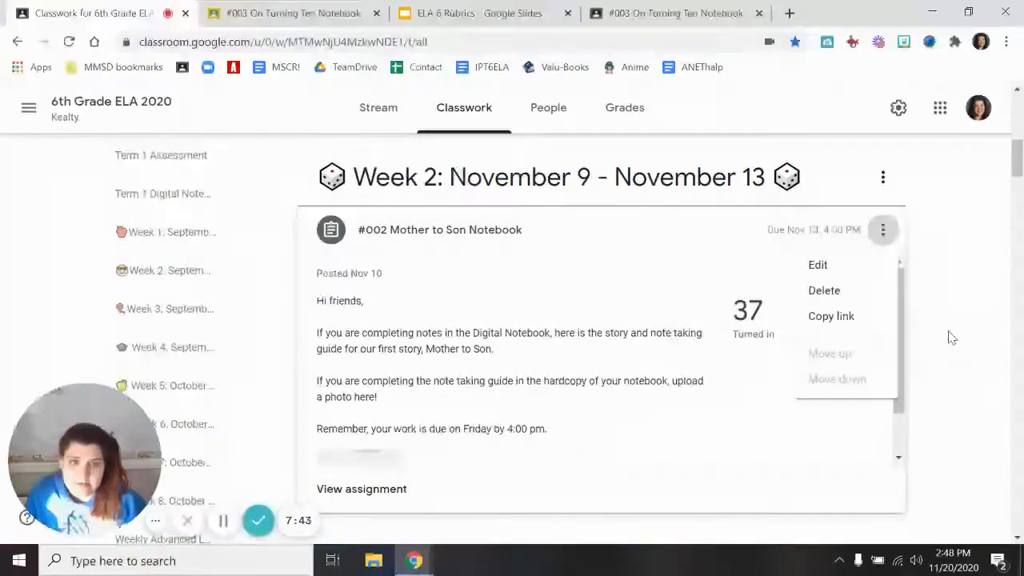
pyautogui.click(835, 274)
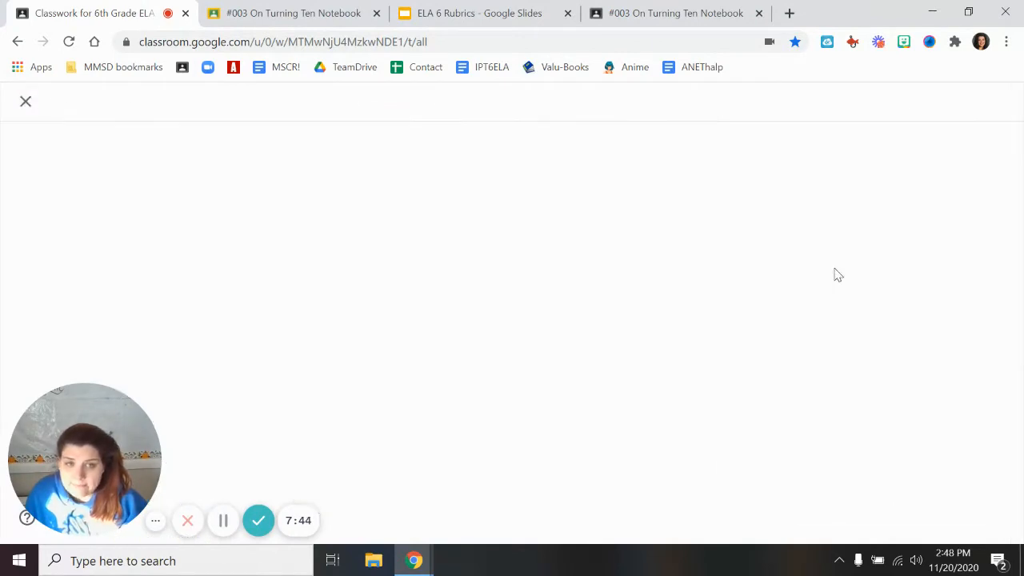
pyautogui.scroll(-1, 783, 233)
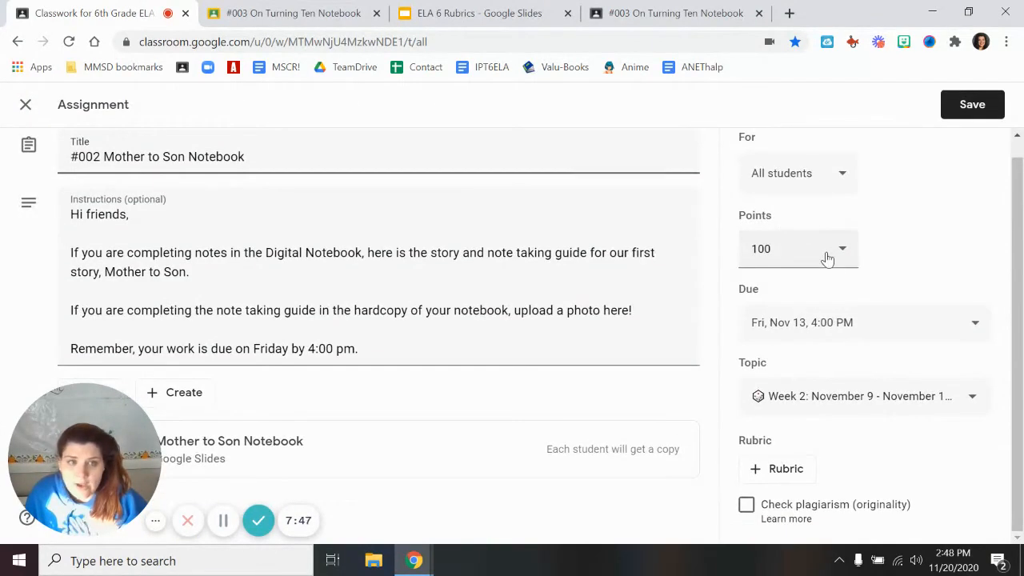
pyautogui.click(805, 247)
pyautogui.moveTo(805, 247); pyautogui.dragTo(745, 243)
pyautogui.press('BackSpace')
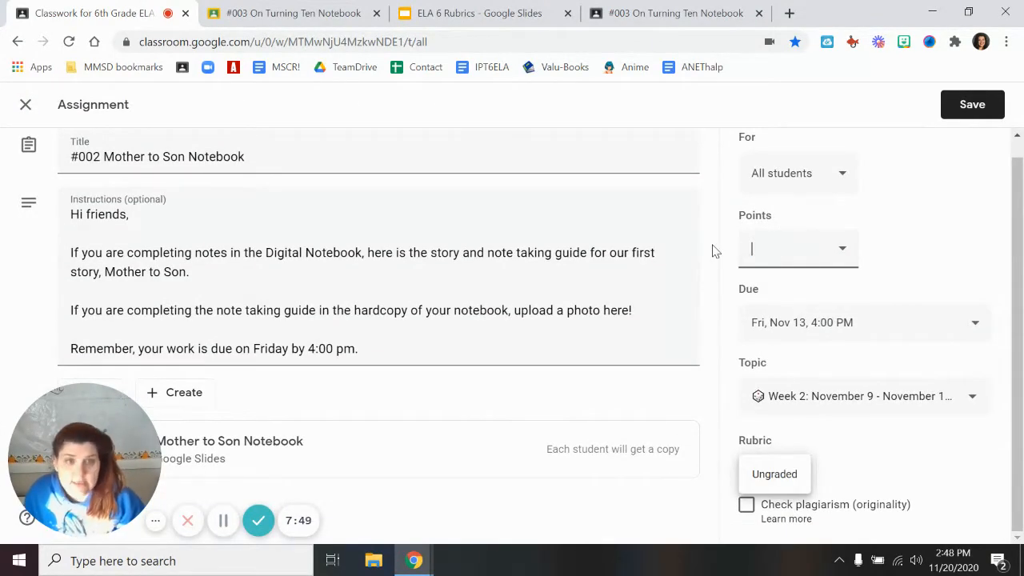
pyautogui.write('100')
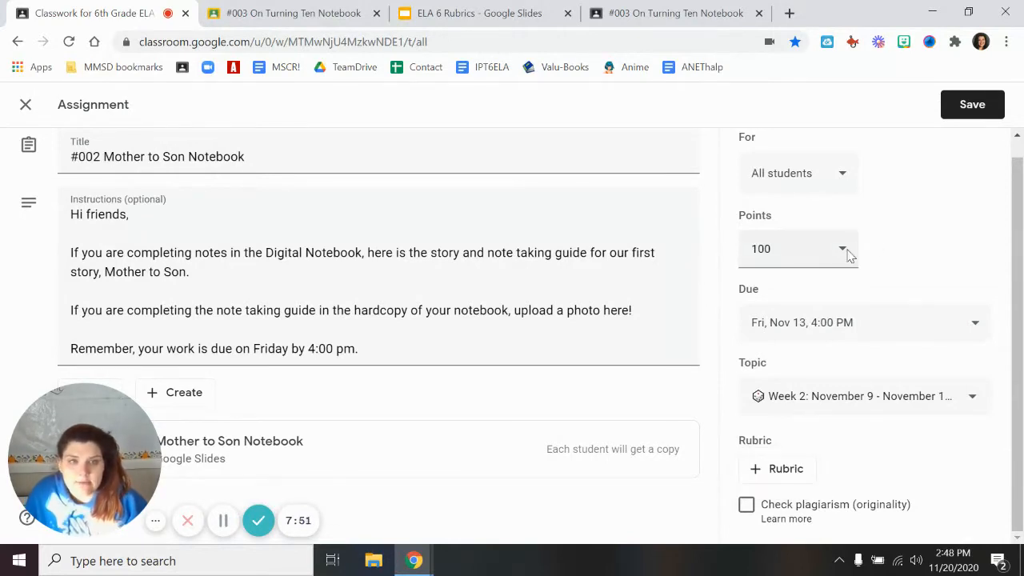
pyautogui.click(846, 248)
pyautogui.click(846, 249)
pyautogui.click(846, 248)
pyautogui.click(932, 256)
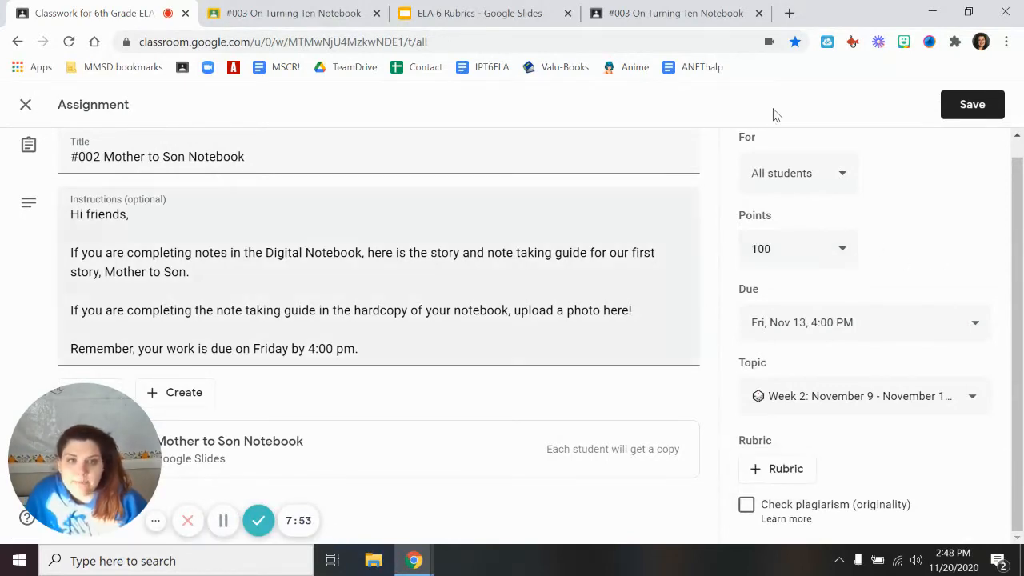
# - Set the assignment's points to 16
pyautogui.moveTo(804, 250); pyautogui.dragTo(526, 247)
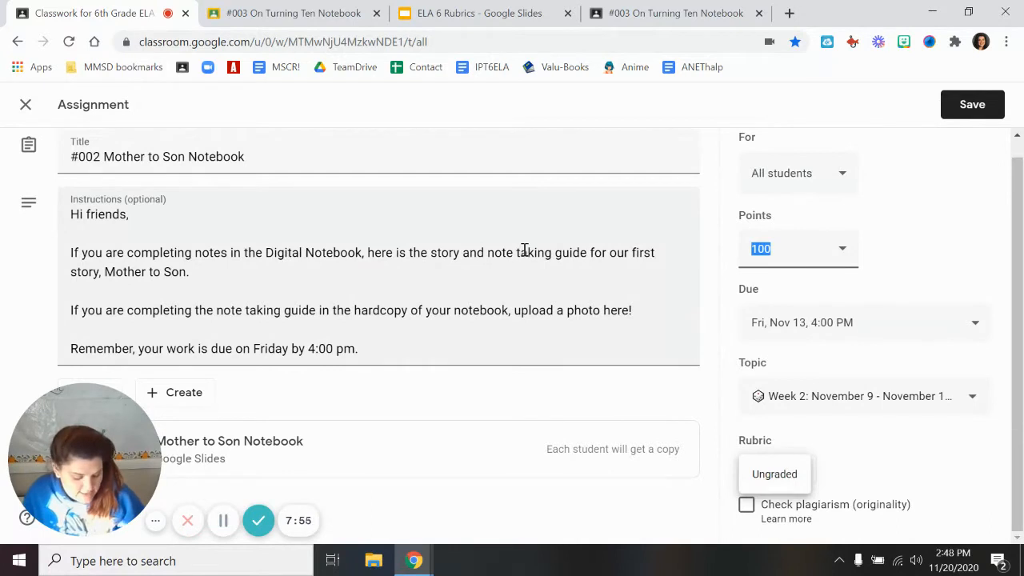
pyautogui.write('16')
pyautogui.click(864, 269)
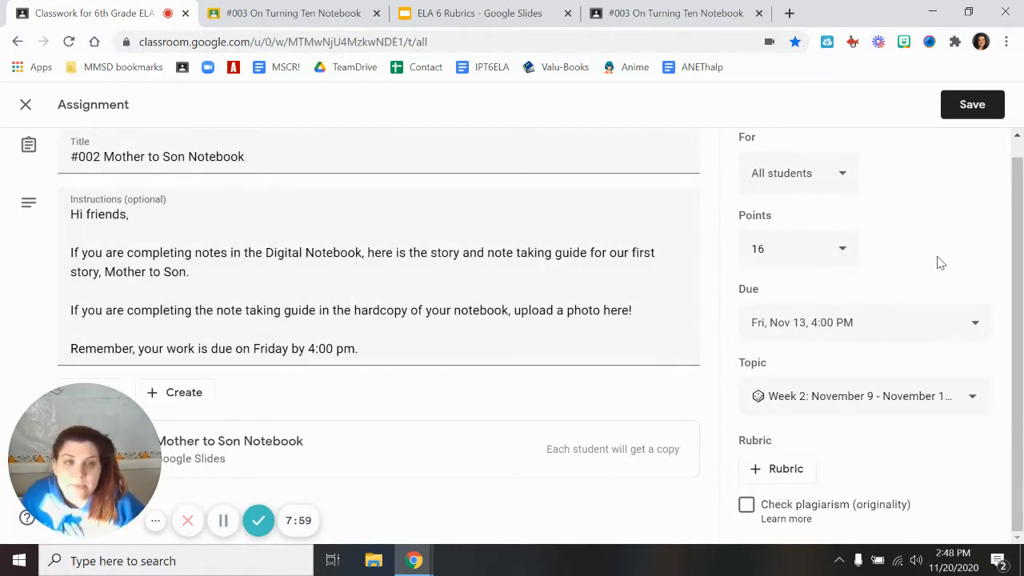
# - Reuse the #003 On Turning Ten Notebook rubric for this assignment and remove it again
pyautogui.click(812, 474)
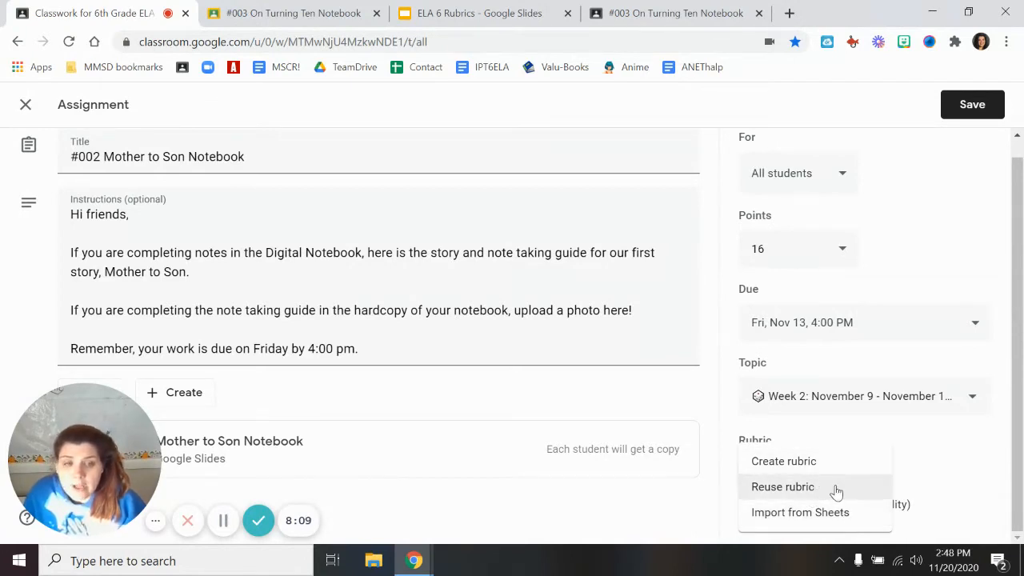
pyautogui.click(835, 488)
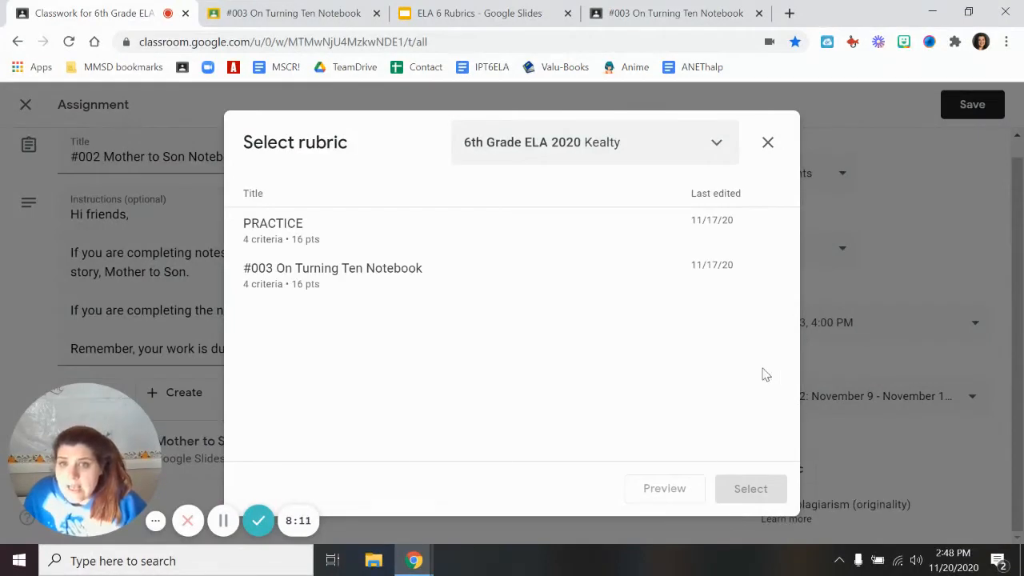
pyautogui.click(374, 285)
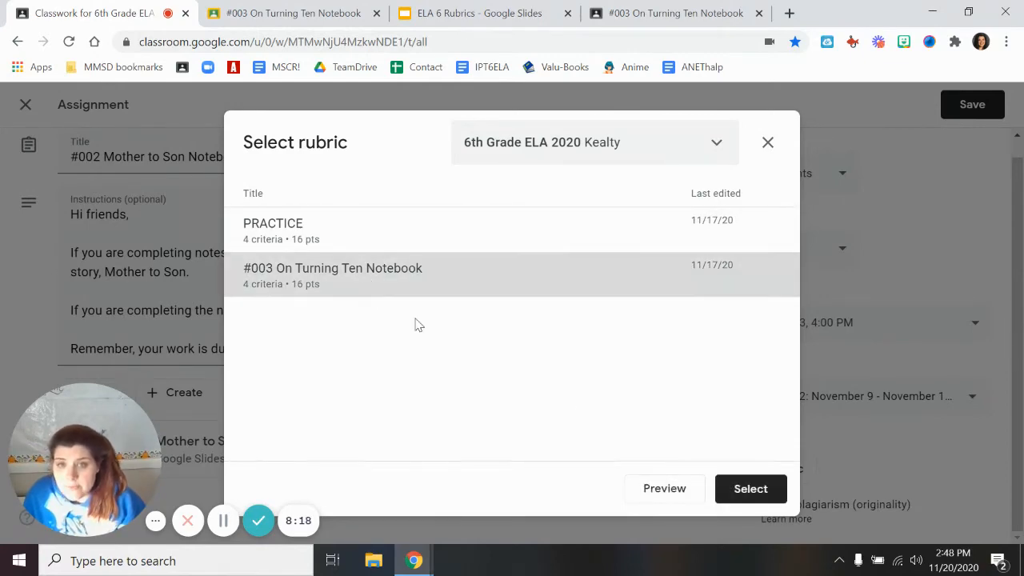
pyautogui.click(747, 489)
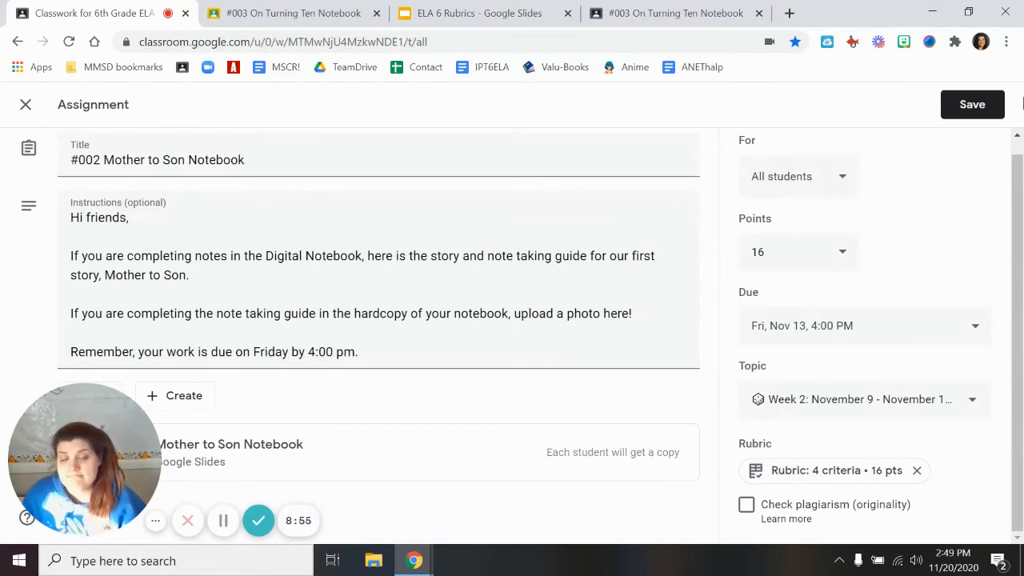
pyautogui.click(917, 472)
pyautogui.click(611, 370)
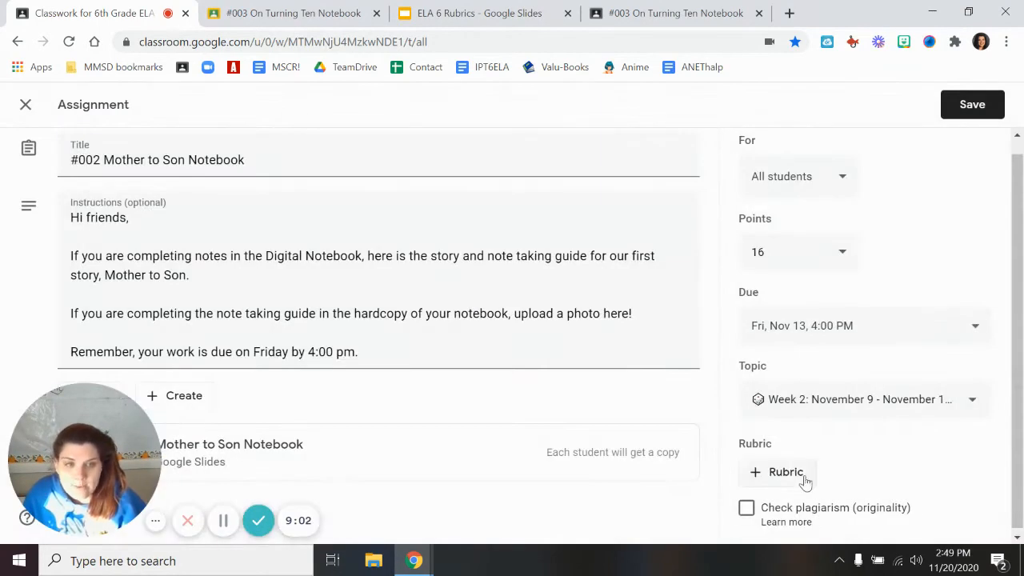
# - Start creating a new rubric for the assignment, showing the option to turn off scoring but keeping scoring on
pyautogui.click(797, 472)
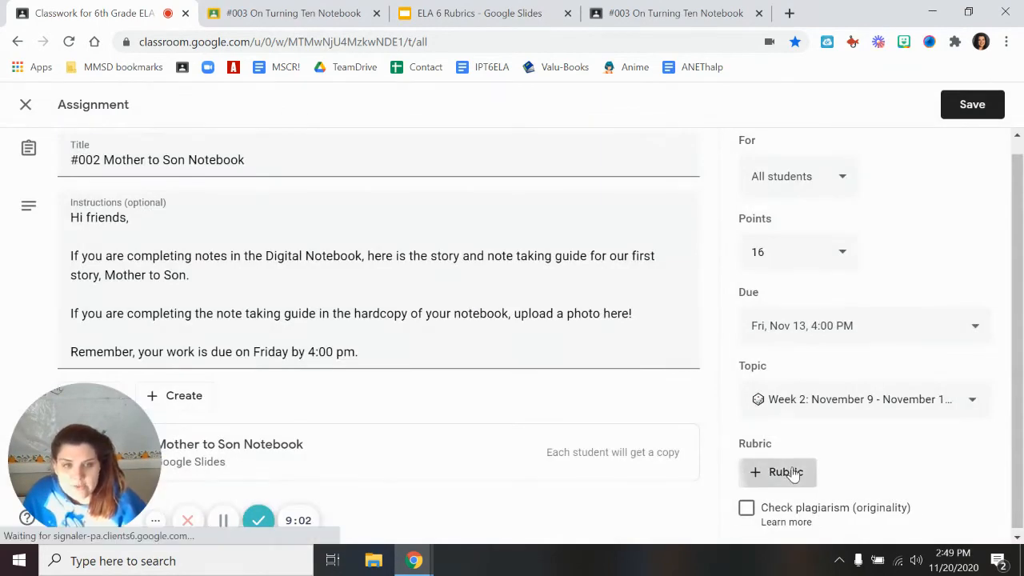
pyautogui.click(830, 473)
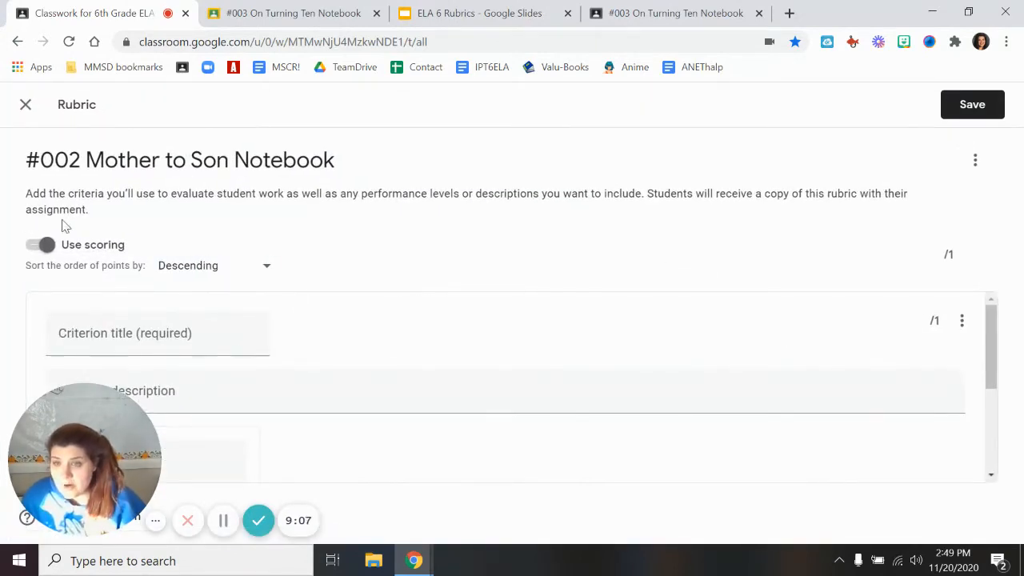
pyautogui.click(40, 245)
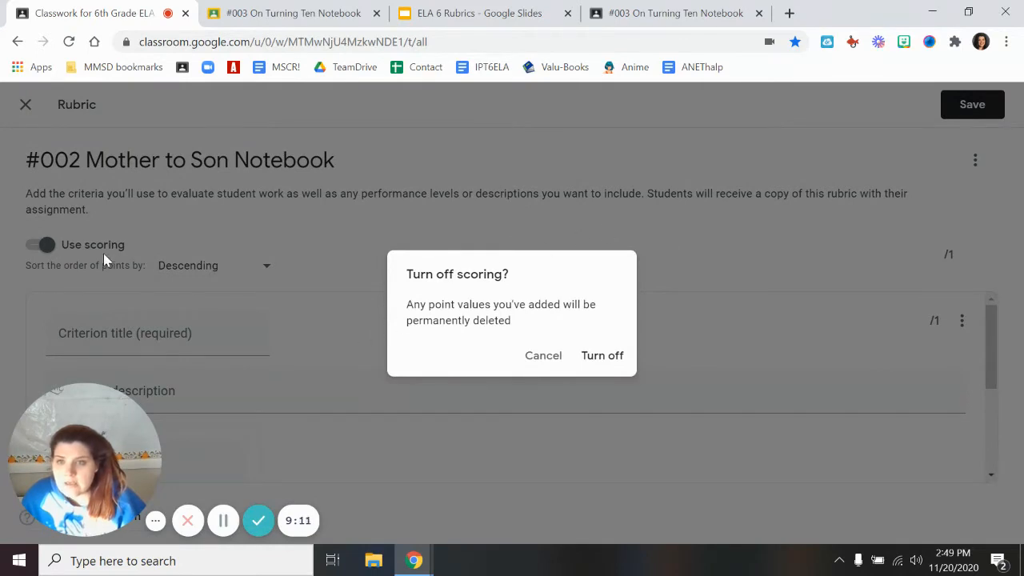
pyautogui.click(544, 355)
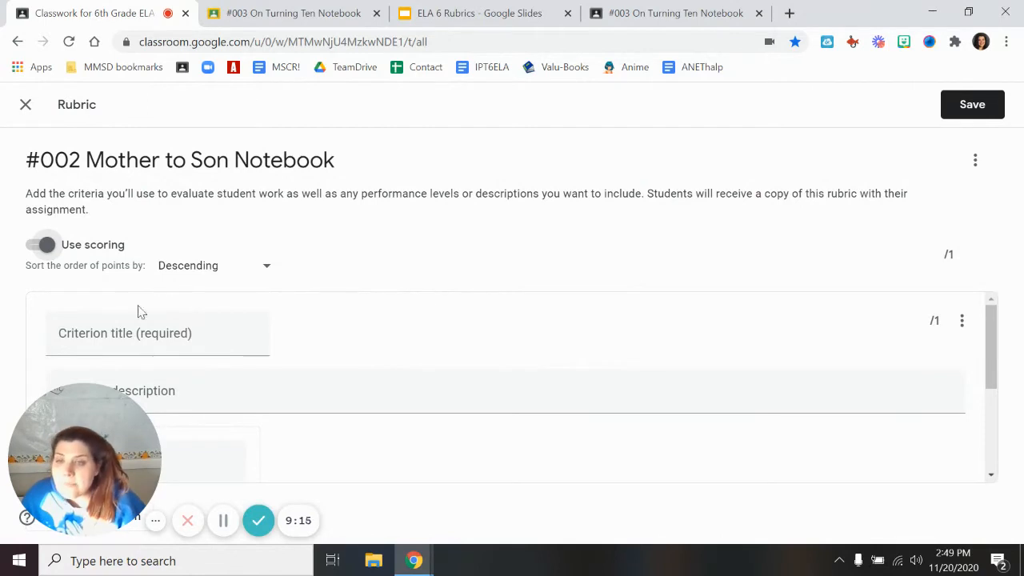
# - Title the first rubric criterion Language and look over its description, points and level title fields
pyautogui.click(120, 336)
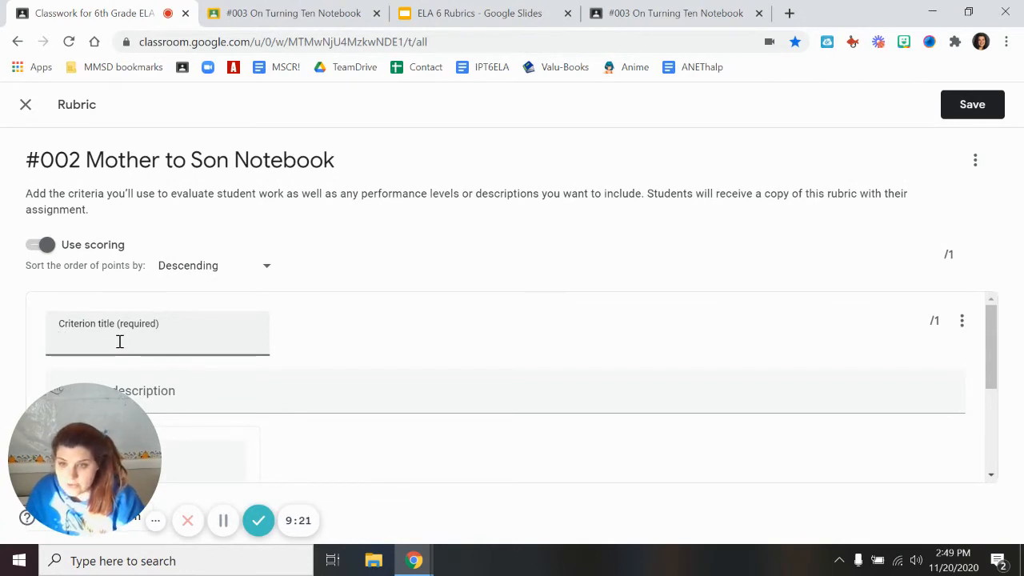
pyautogui.write('Language')
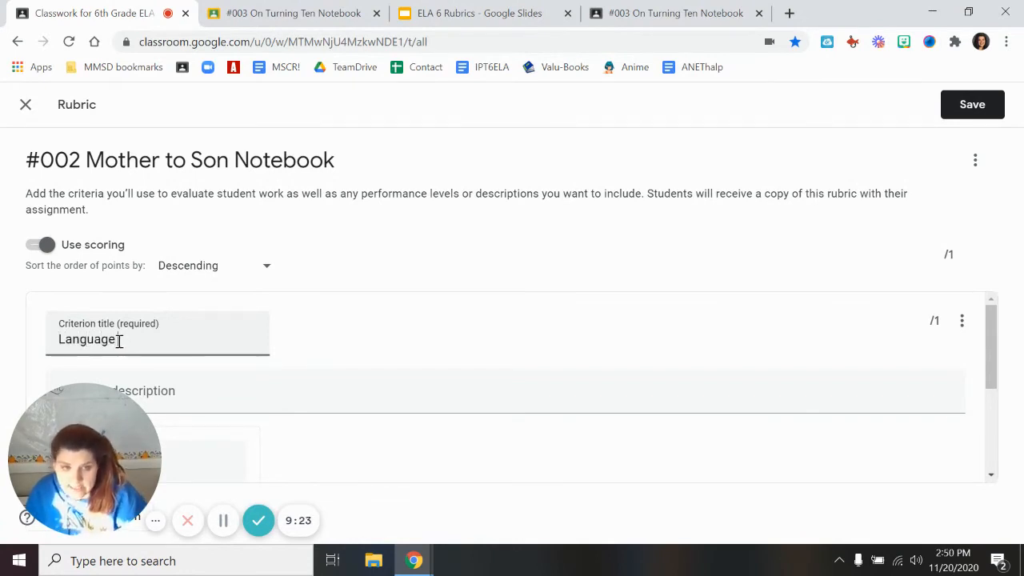
pyautogui.click(473, 232)
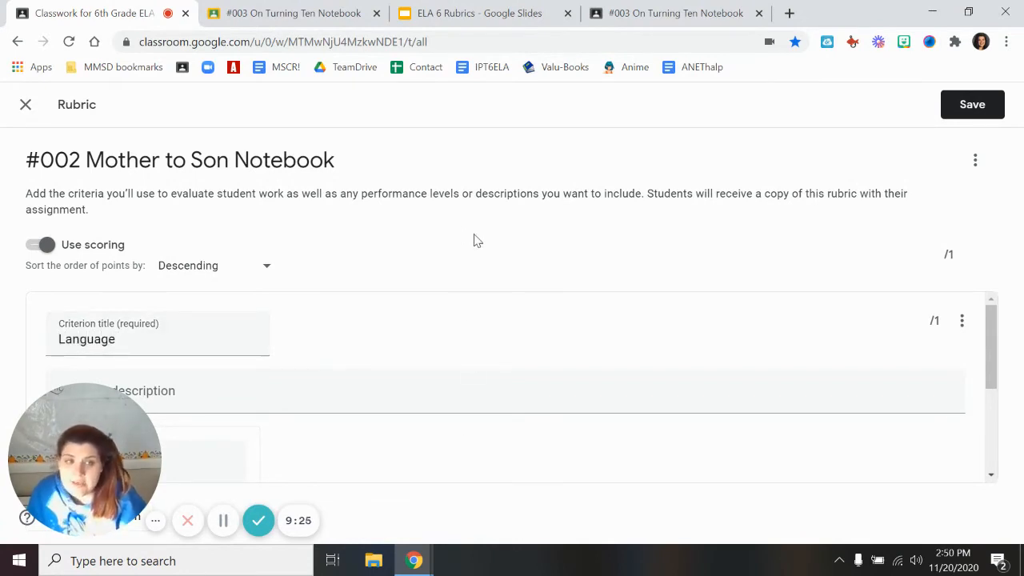
pyautogui.scroll(-1, 522, 376)
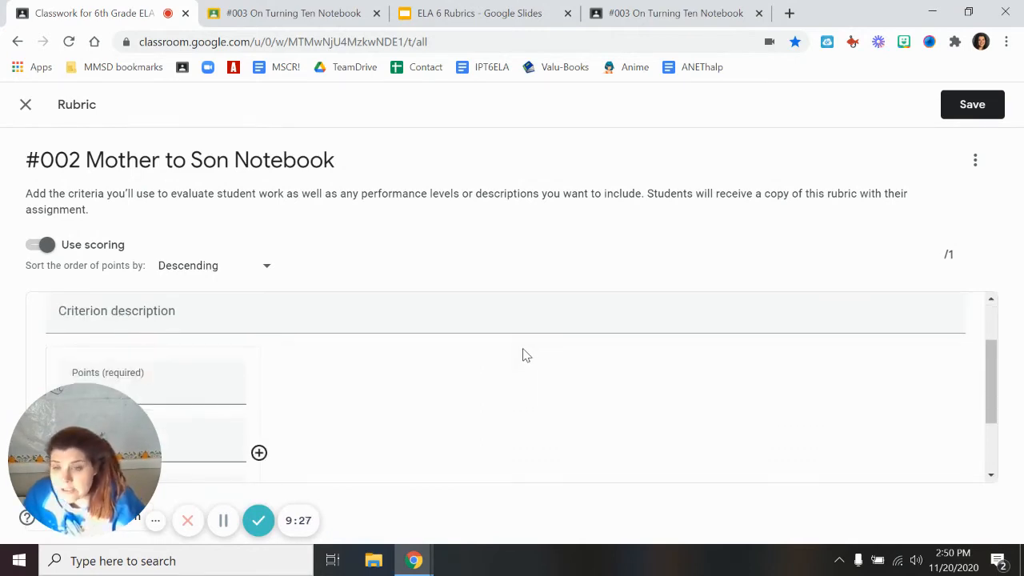
pyautogui.moveTo(92, 424); pyautogui.dragTo(850, 156)
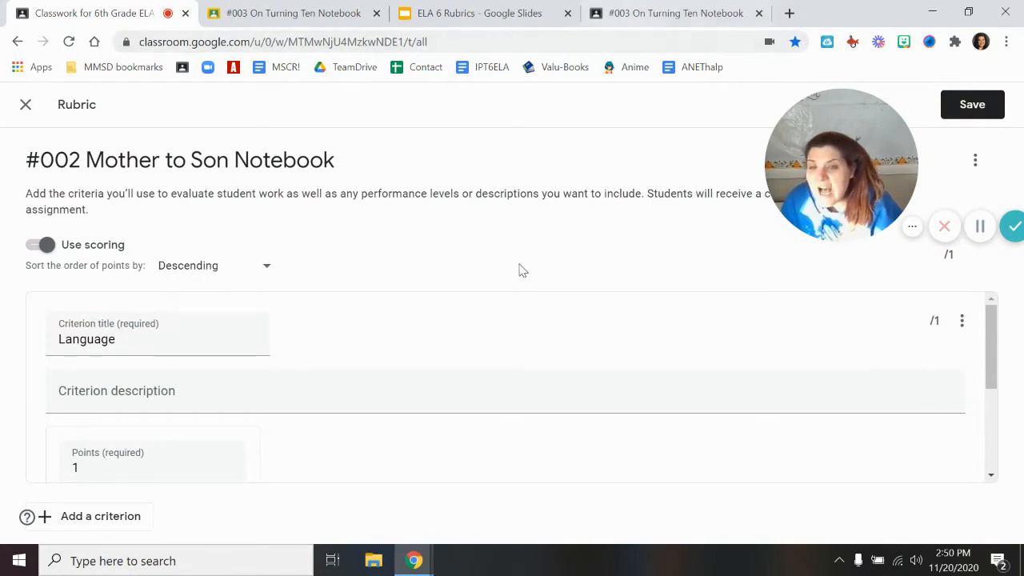
pyautogui.scroll(-1, 480, 356)
pyautogui.scroll(1, 550, 405)
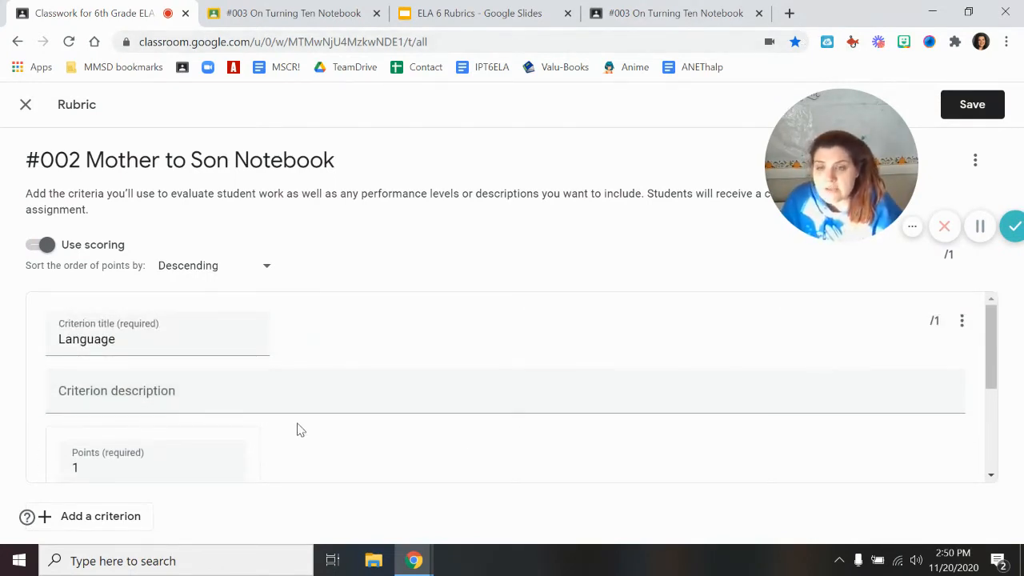
pyautogui.scroll(-1, 227, 400)
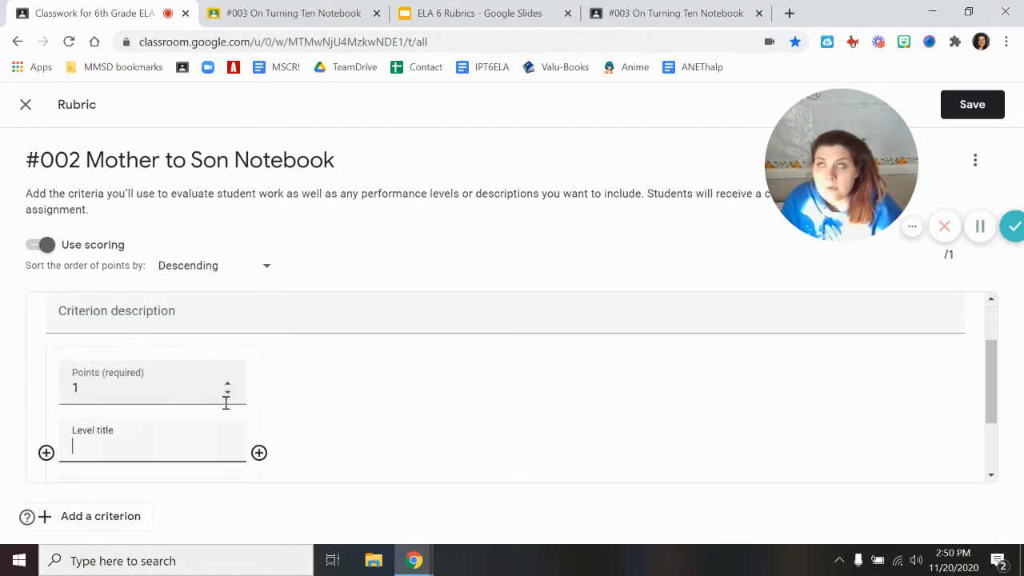
pyautogui.scroll(1, 198, 392)
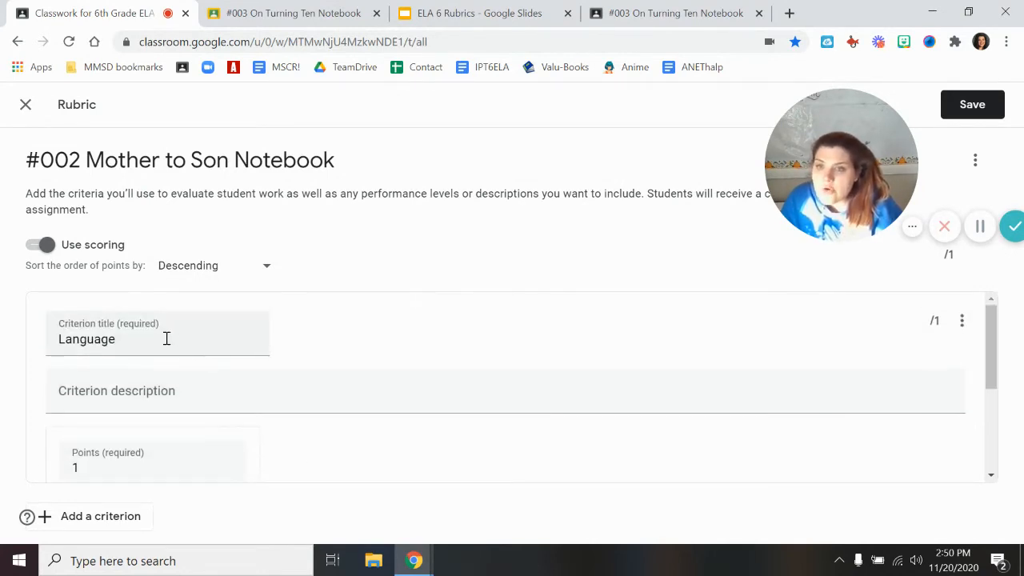
# - Describe the Language criterion as "Student's understanding and interpretation of figurative language"
pyautogui.click(232, 400)
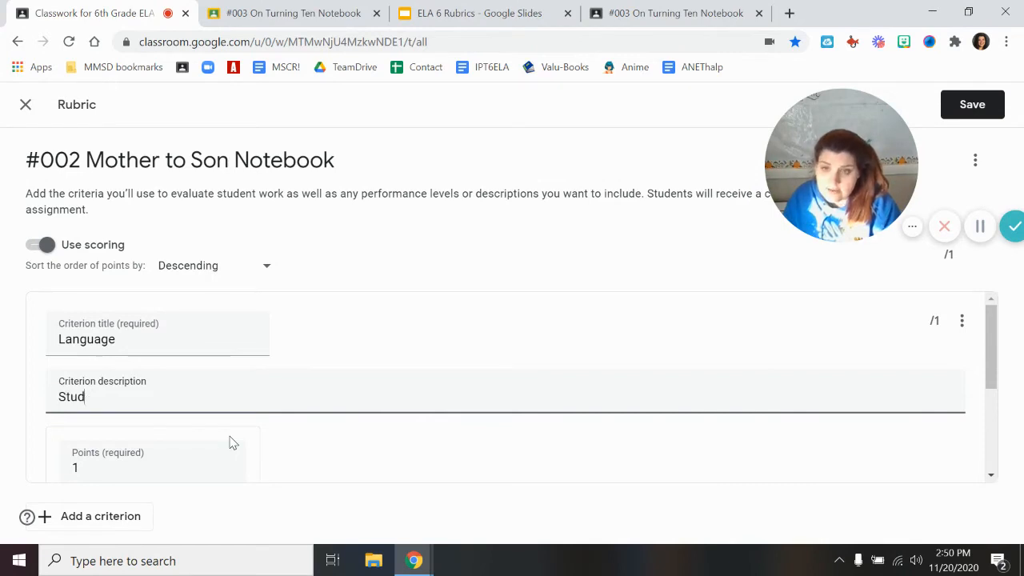
pyautogui.write("ent's und")
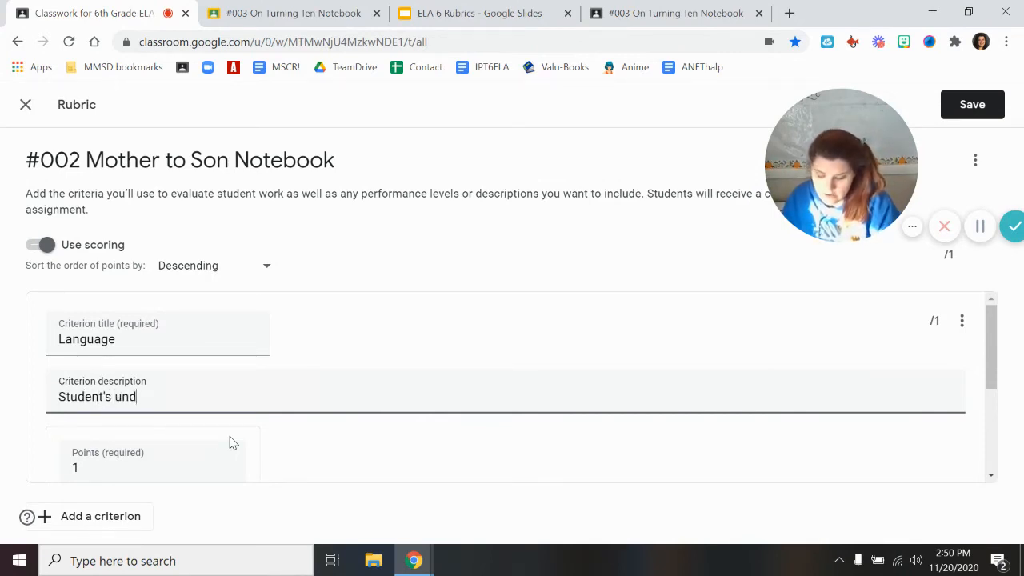
pyautogui.write('erstanding and interpretation of')
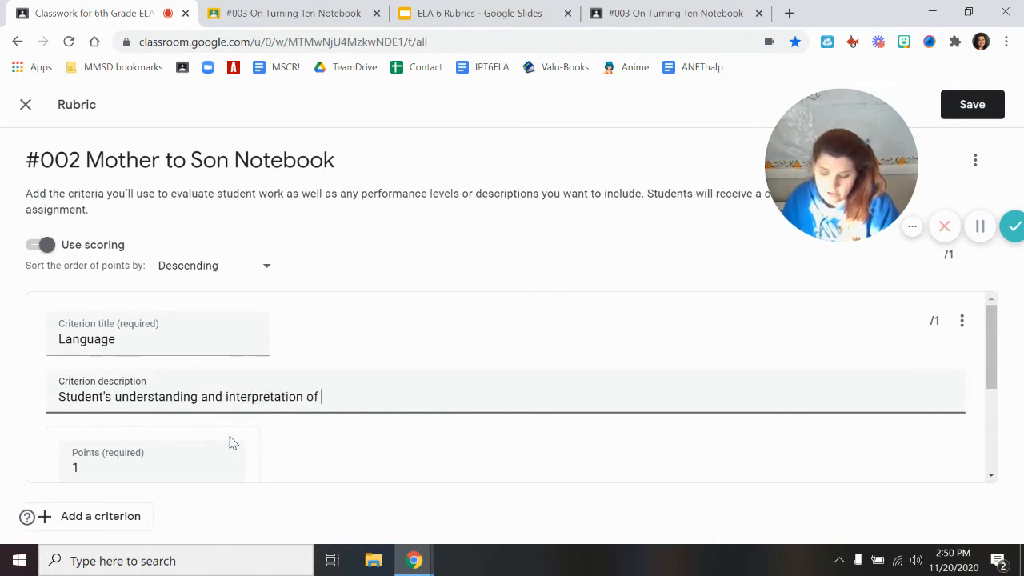
pyautogui.write('figurative lan')
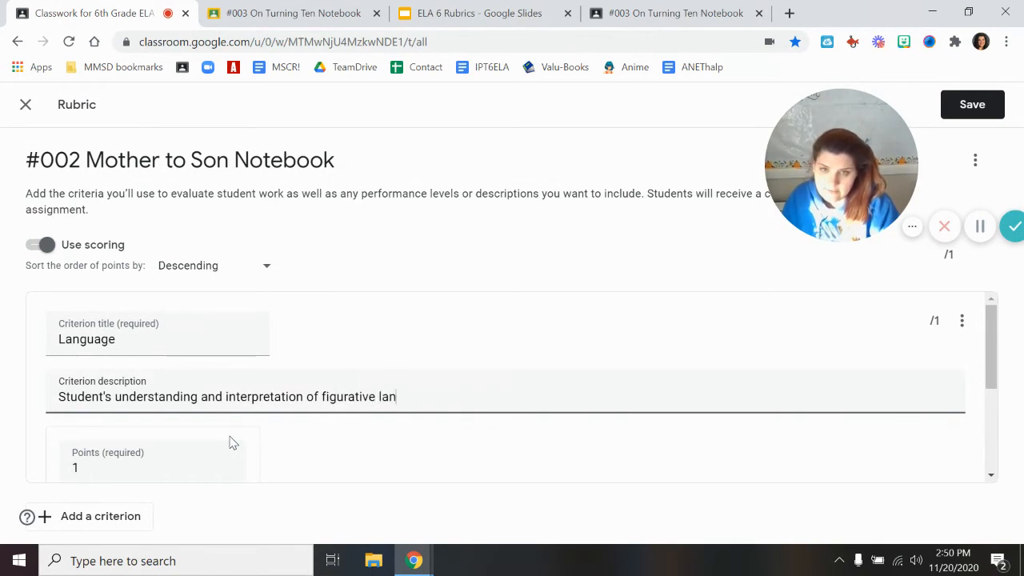
pyautogui.write('guage:')
pyautogui.scroll(-2, 238, 377)
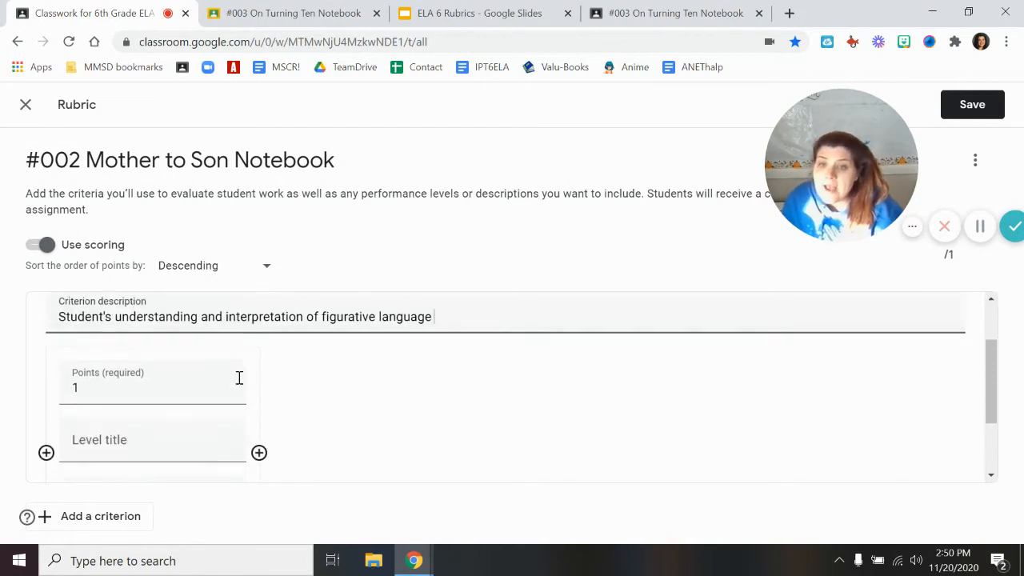
# - Add three more performance levels to the Language criterion, giving the last one 1 point
pyautogui.scroll(1, 262, 377)
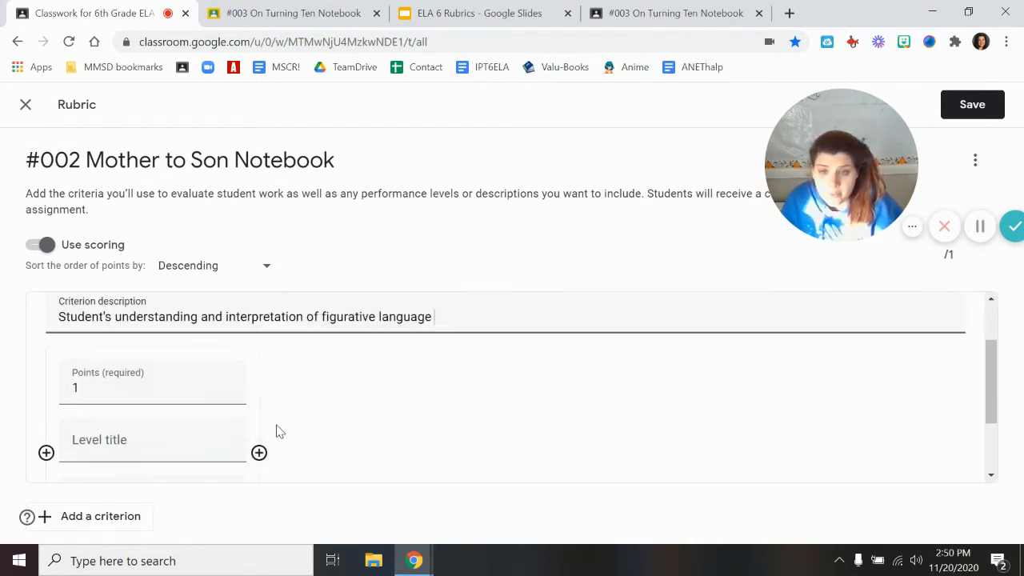
pyautogui.click(259, 452)
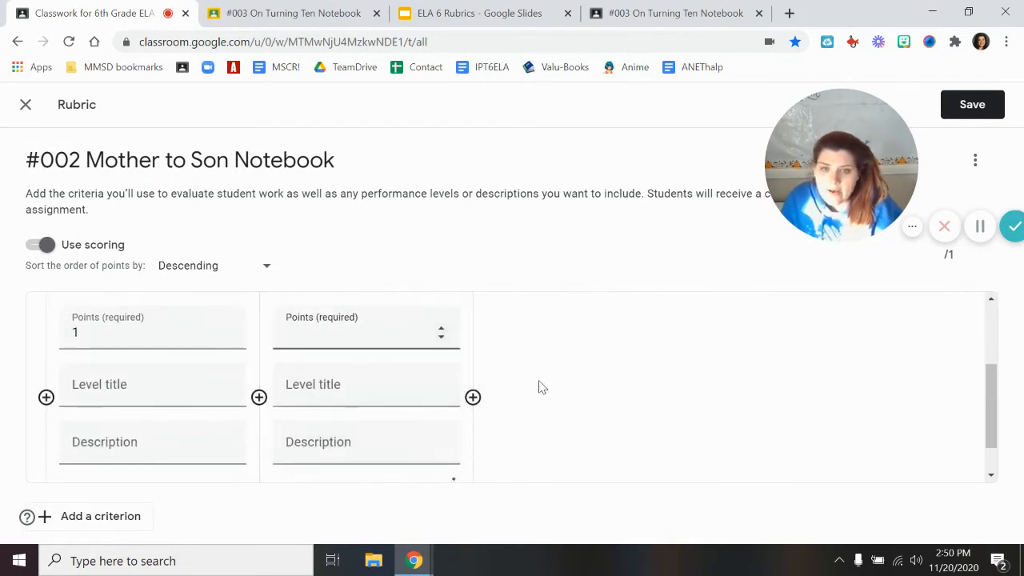
pyautogui.click(473, 397)
pyautogui.click(686, 398)
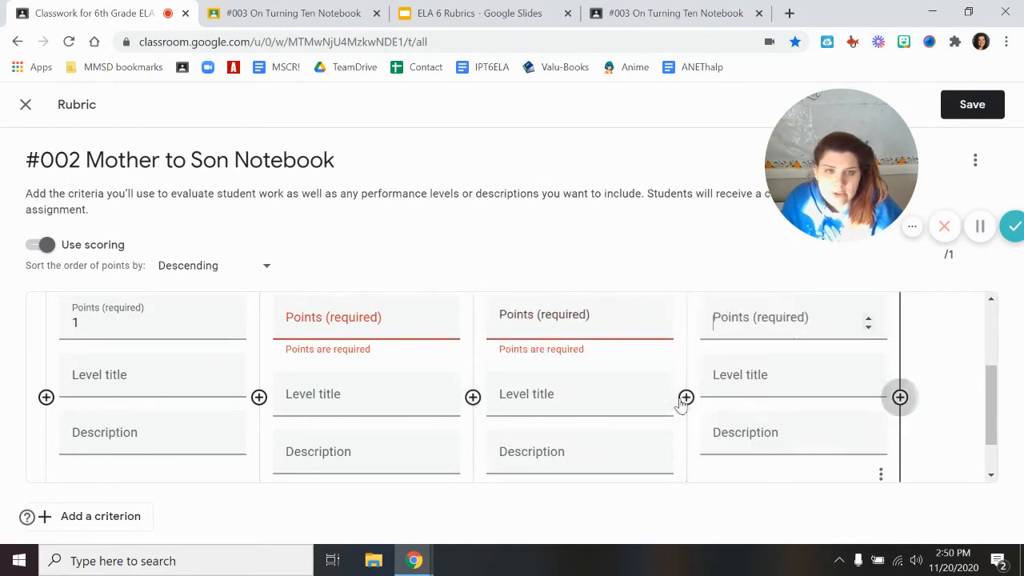
# - Set the first three levels of the Language criterion to 4, 3 and 2 points in descending order
pyautogui.click(517, 337)
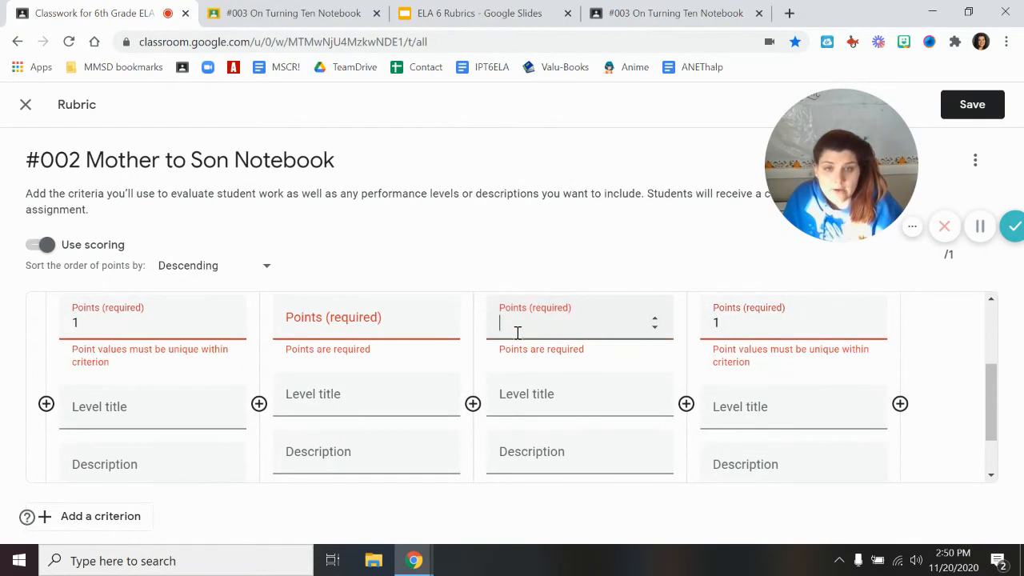
pyautogui.write('2')
pyautogui.click(407, 327)
pyautogui.write('3')
pyautogui.click(193, 324)
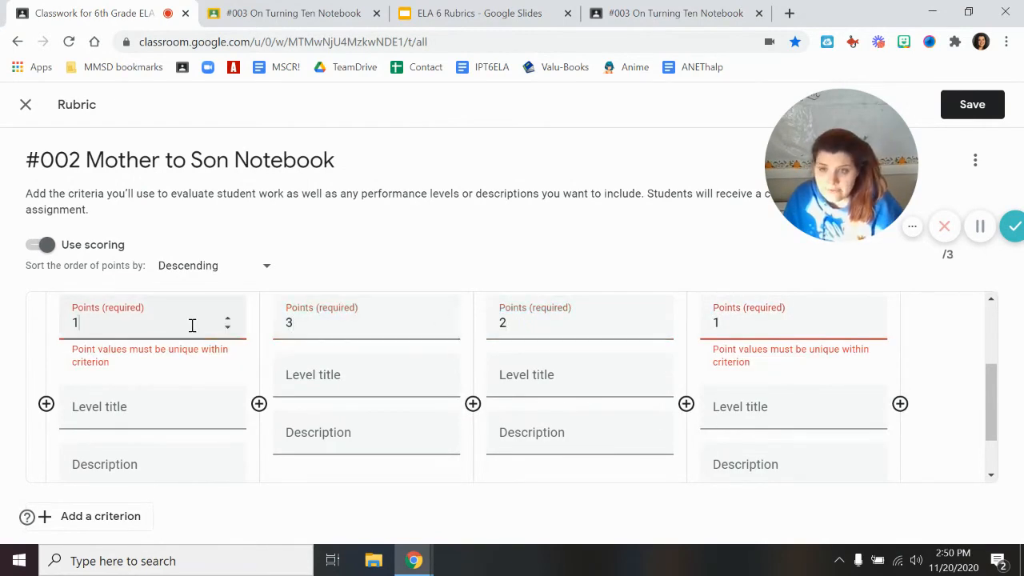
pyautogui.write('4')
pyautogui.moveTo(185, 327); pyautogui.dragTo(63, 319)
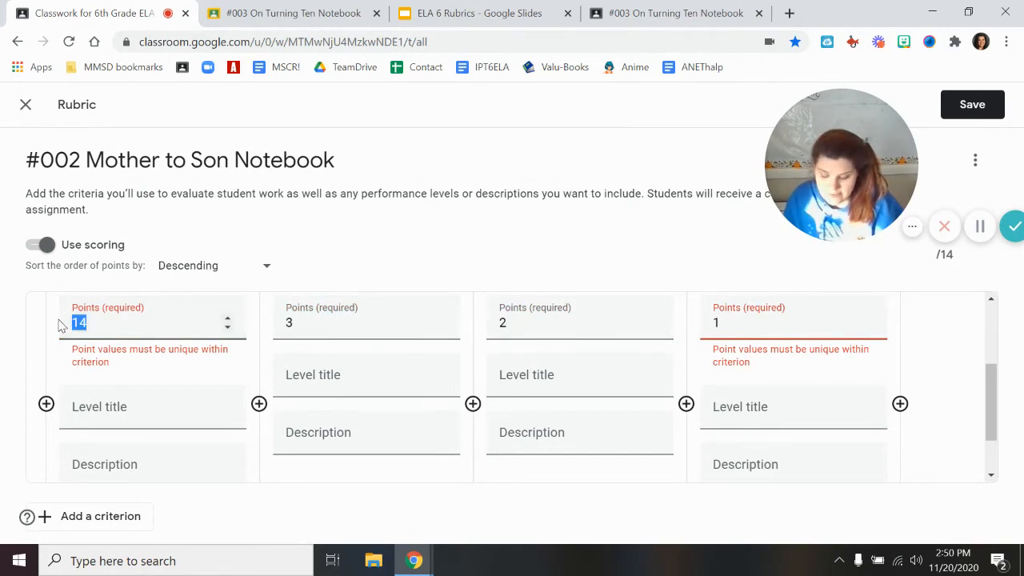
pyautogui.write('4')
# - Title the four levels Advanced, Pro, Basic and Below B, from 4 points down to 1
pyautogui.click(138, 418)
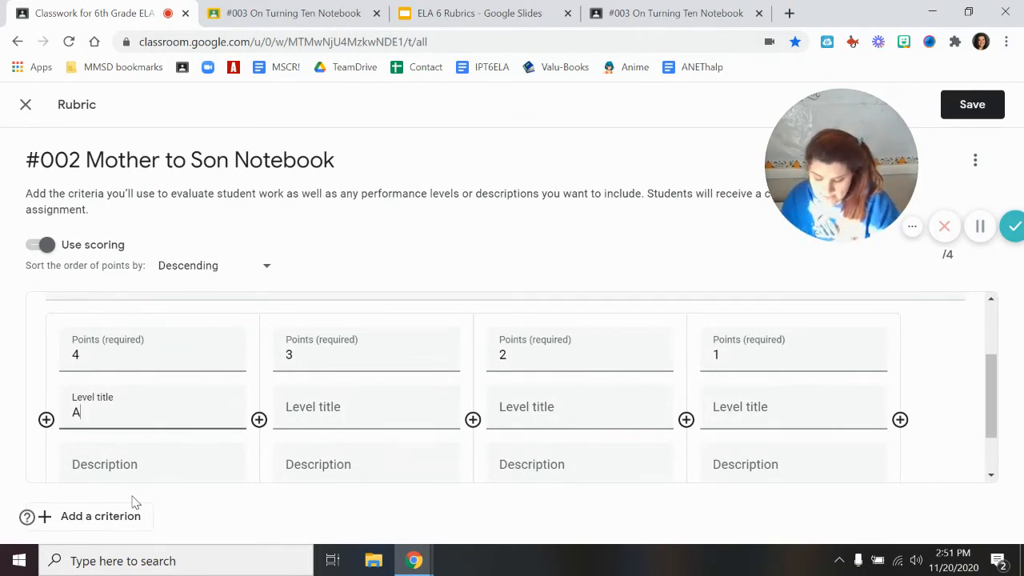
pyautogui.write('ncer')
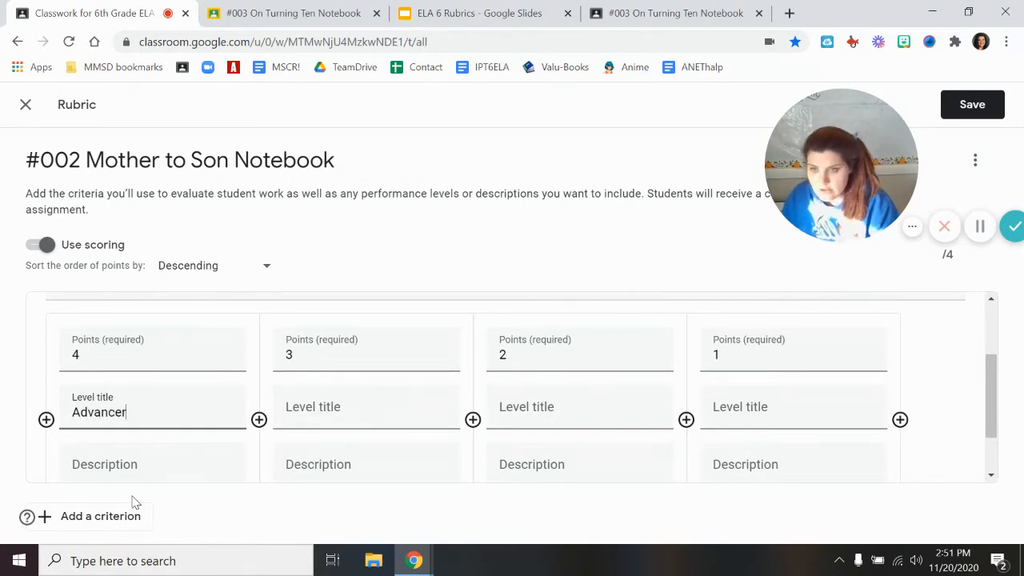
pyautogui.press('Tab')
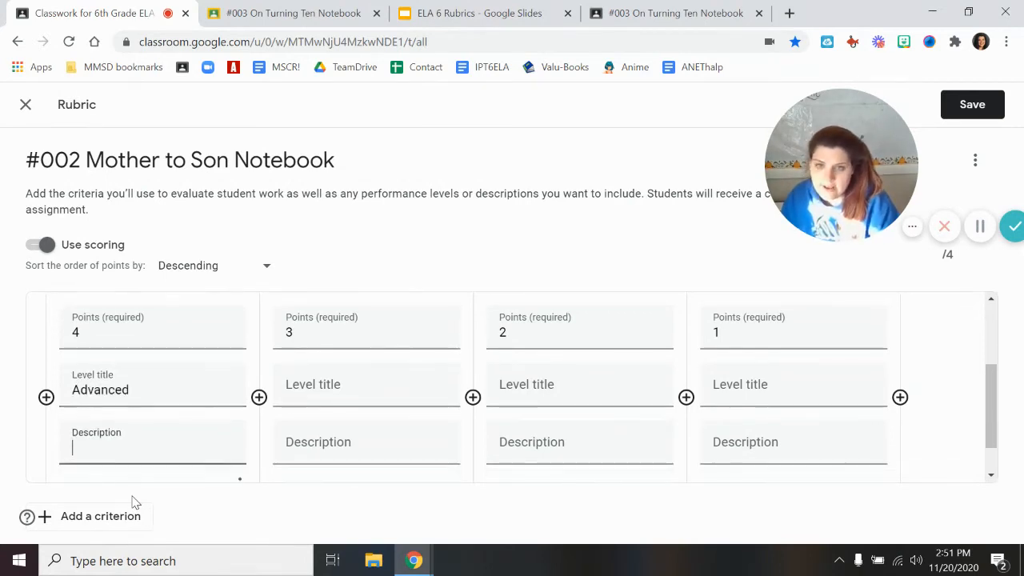
pyautogui.click(281, 397)
pyautogui.write('Pro')
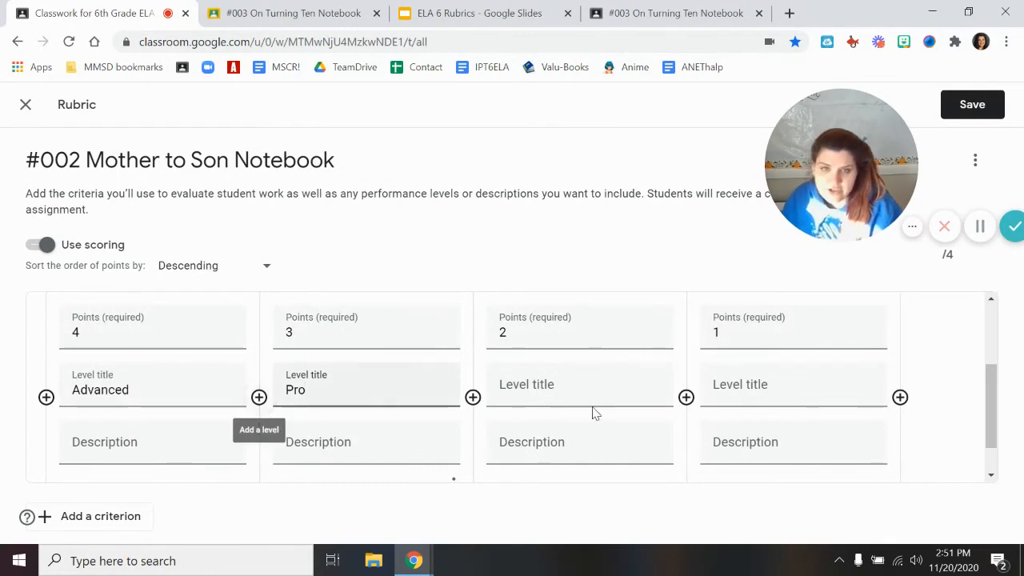
pyautogui.click(622, 382)
pyautogui.write('Basic')
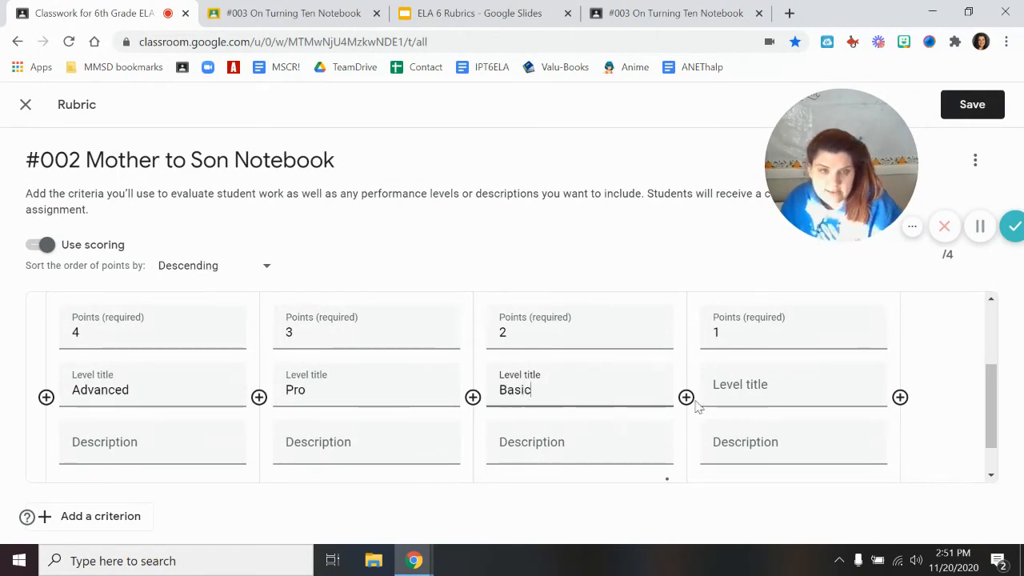
pyautogui.click(793, 405)
pyautogui.write('Be')
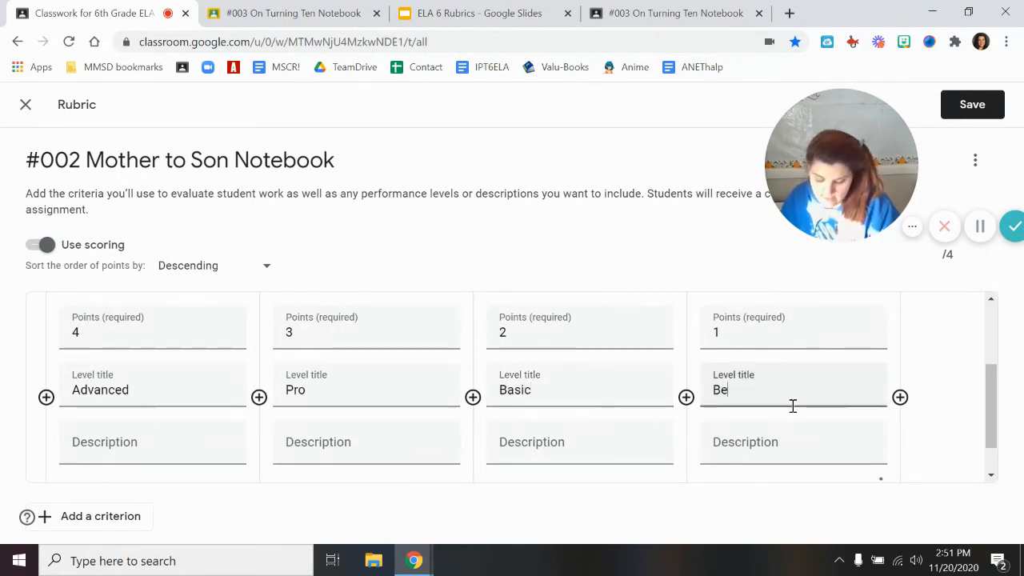
pyautogui.write('low B')
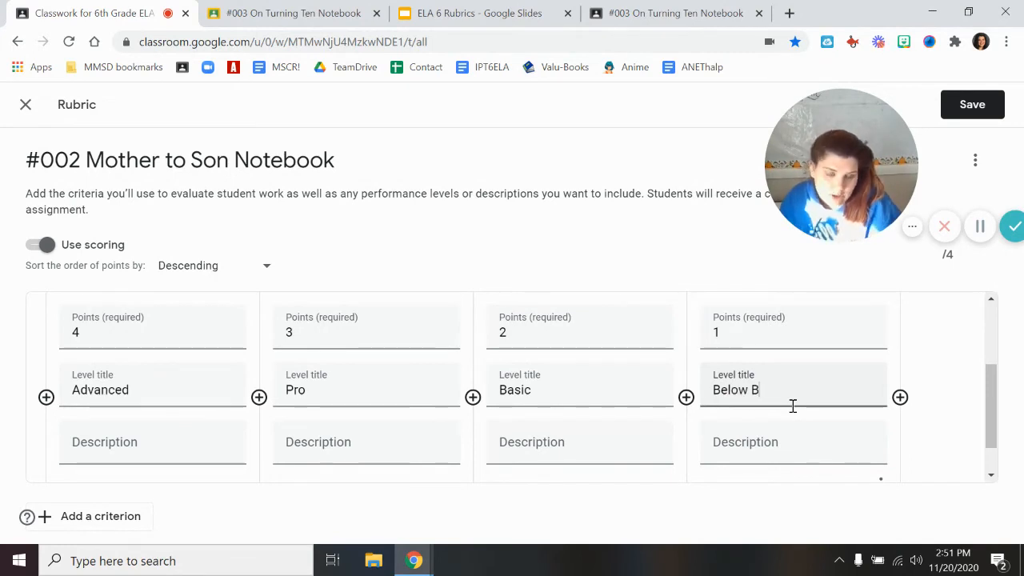
# - Look at the Language descriptors in the ELA 6 Rubrics presentation and the graded #003 On Turning Ten Notebook, and return to the rubric
pyautogui.click(115, 455)
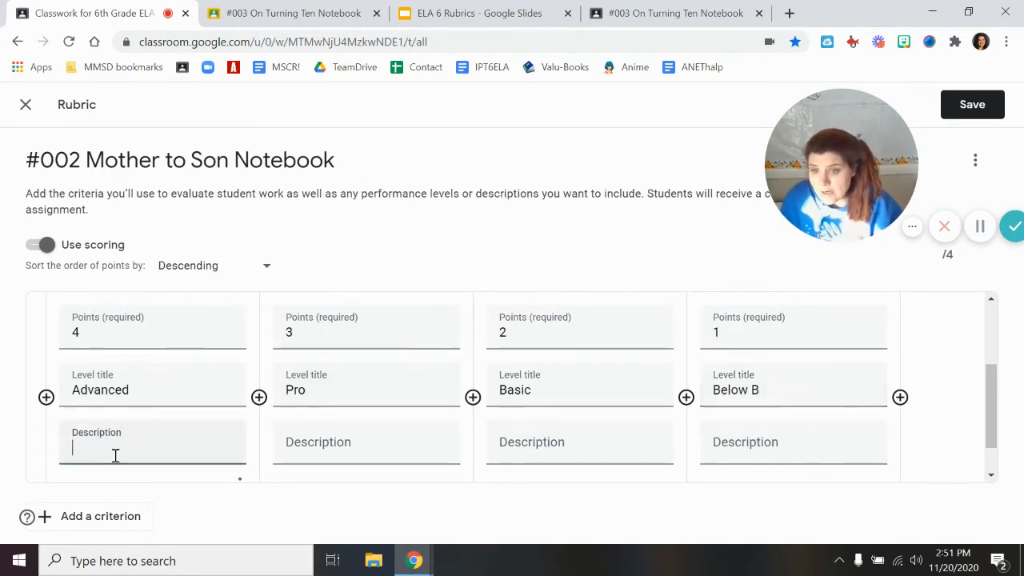
pyautogui.click(454, 19)
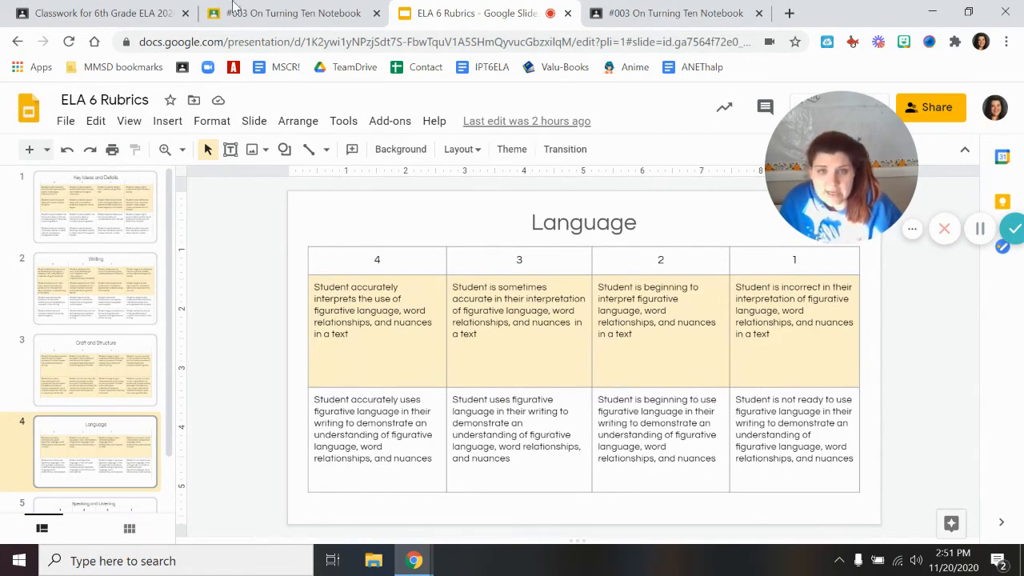
pyautogui.click(310, 9)
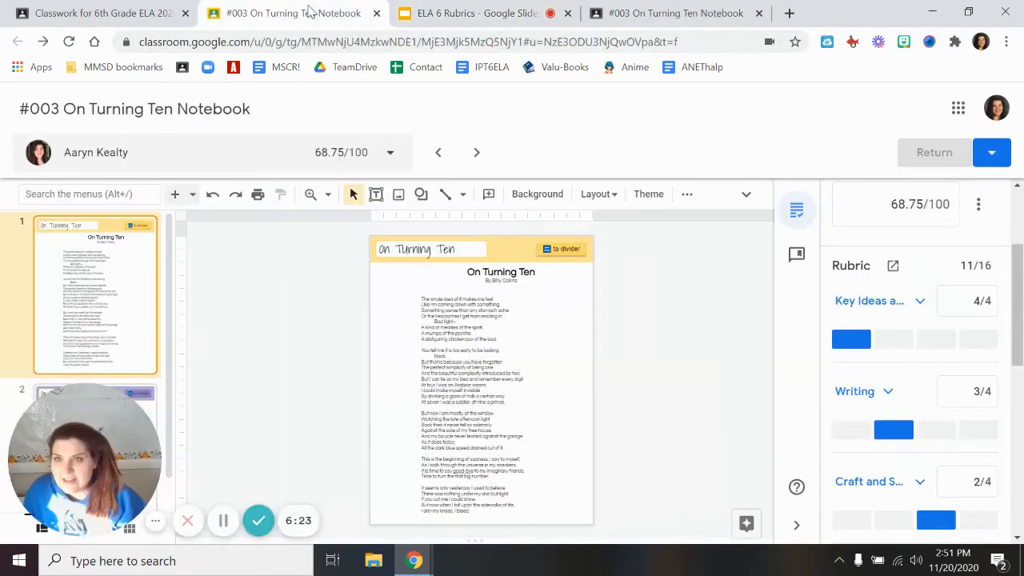
pyautogui.click(92, 13)
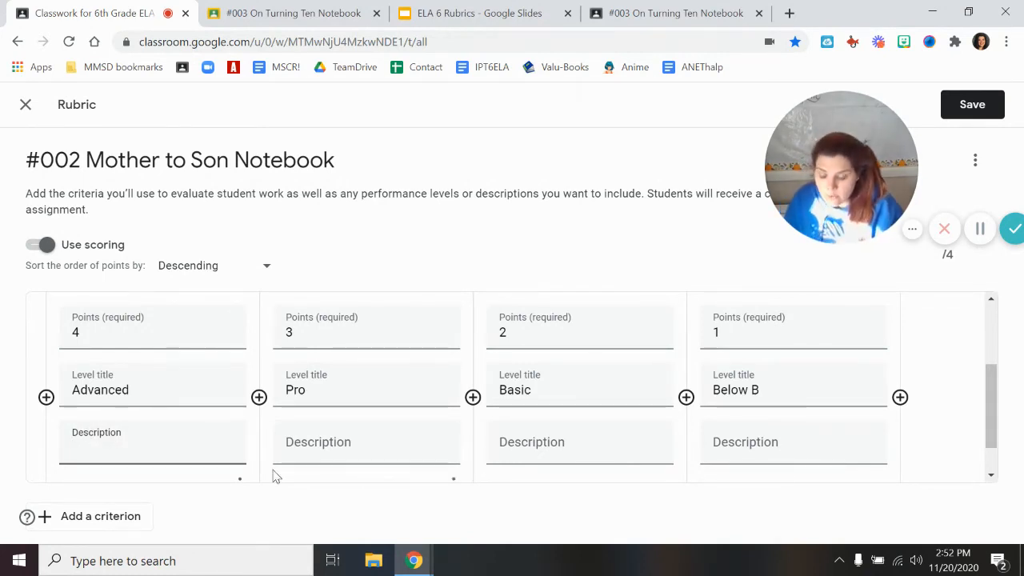
# - Fill the four level descriptions with the placeholder texts "d fdasfsfsf", "sdfsafsf", "sdfsf" and "sdfsdf"
pyautogui.write('d fdasfsfsf')
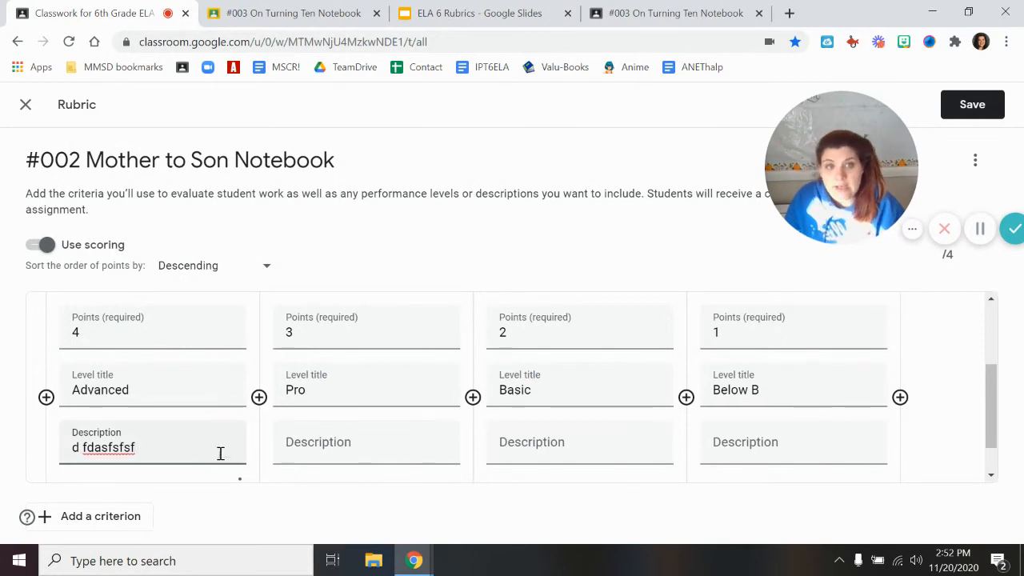
pyautogui.click(355, 451)
pyautogui.write('sdfsaf')
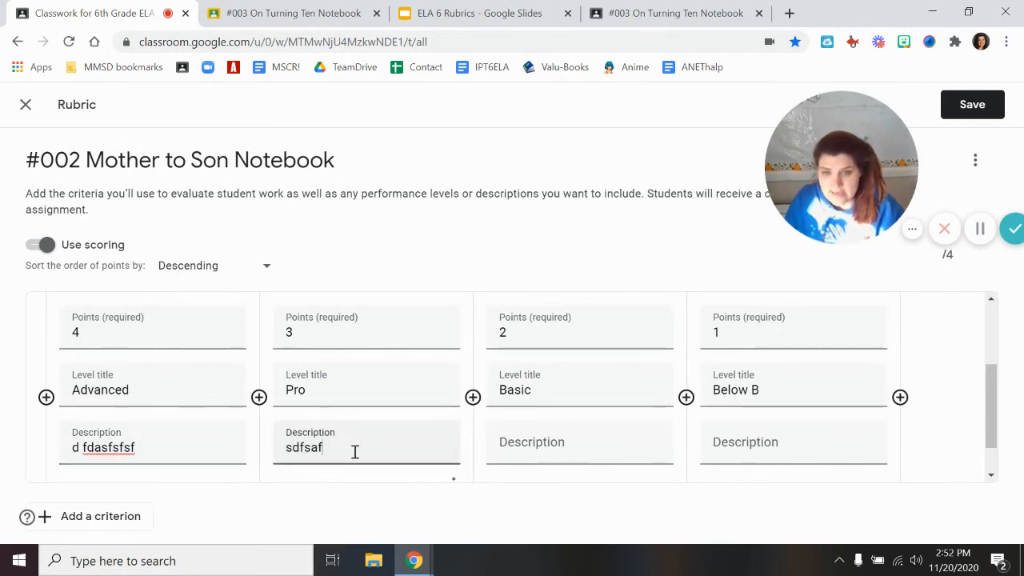
pyautogui.write('sf')
pyautogui.click(595, 442)
pyautogui.write('sdfsf')
pyautogui.click(730, 451)
pyautogui.write('s')
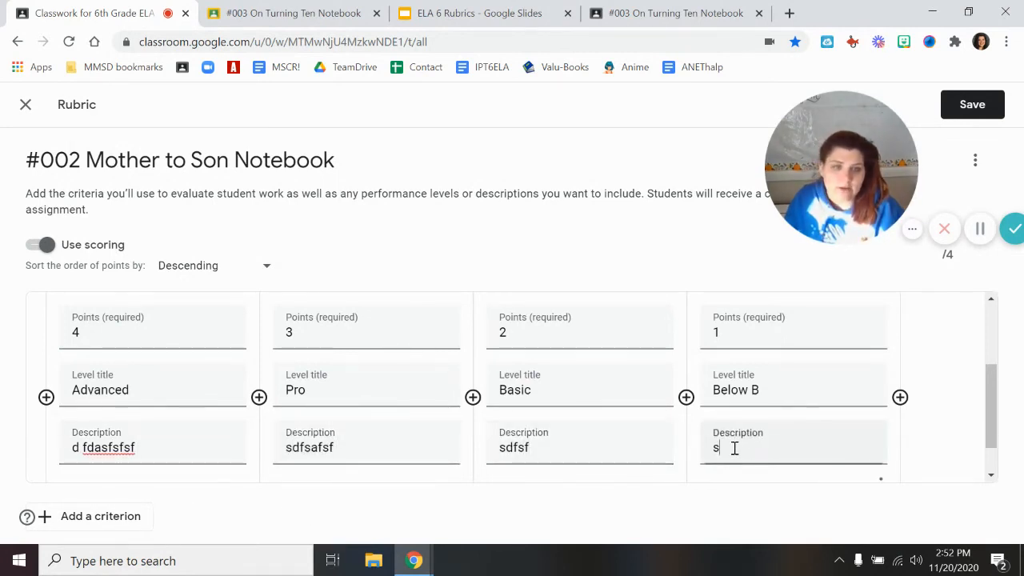
pyautogui.write('dfsdf')
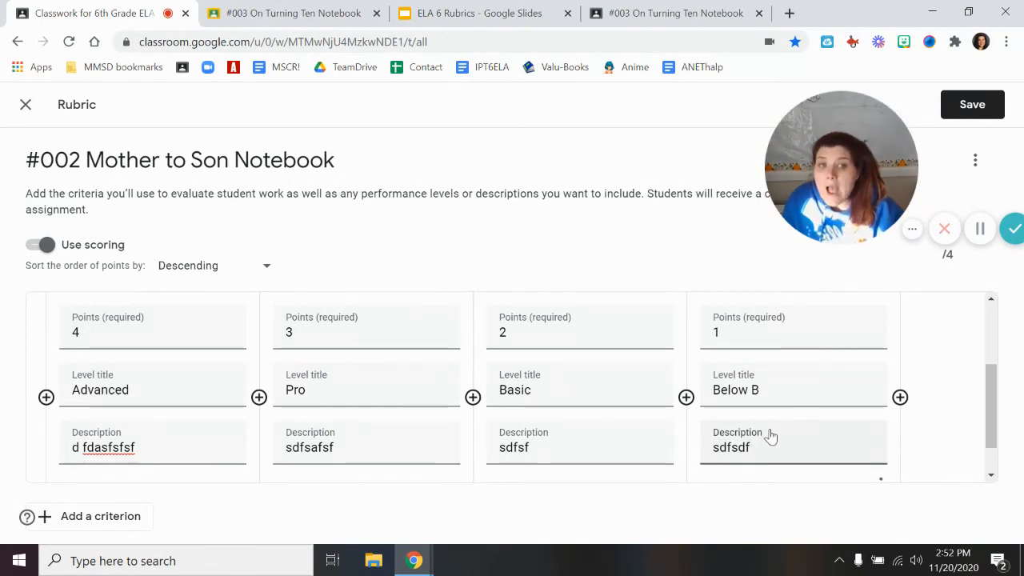
# - Review the completed Language criterion and add a second criterion titled Key Ideas and Detail
pyautogui.scroll(2, 267, 366)
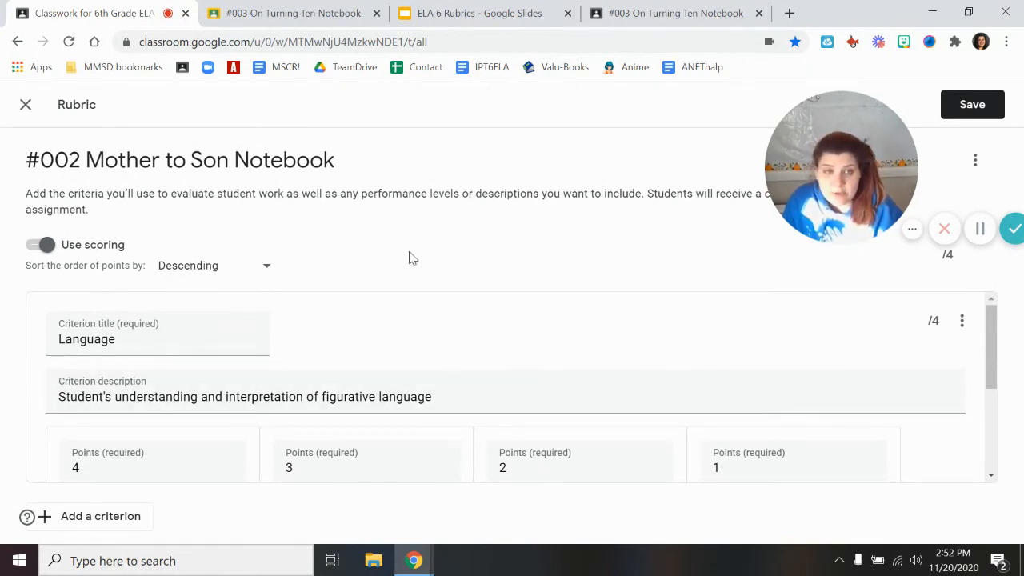
pyautogui.scroll(-5, 528, 324)
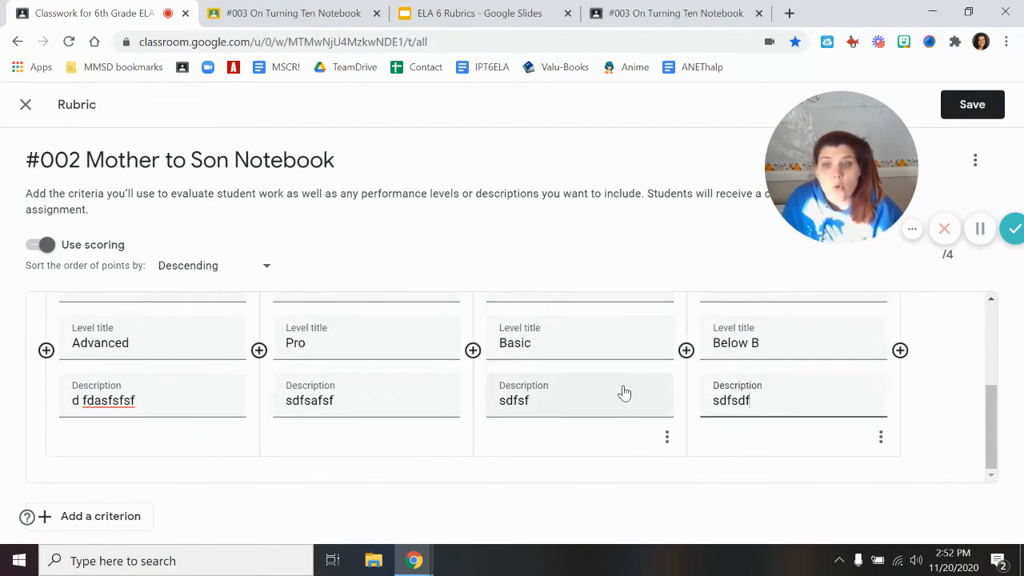
pyautogui.scroll(5, 293, 393)
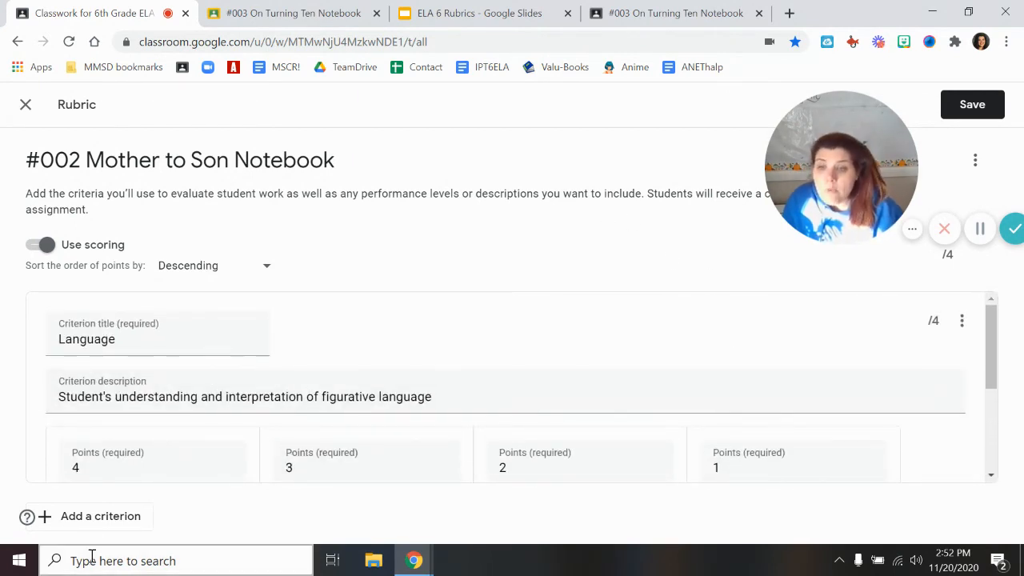
pyautogui.click(92, 521)
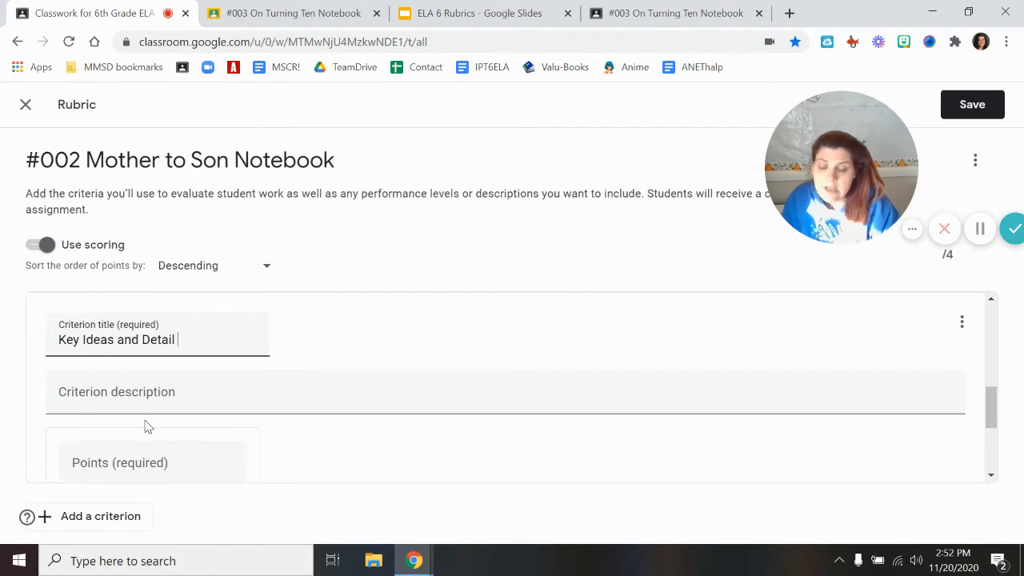
pyautogui.scroll(-1, 181, 445)
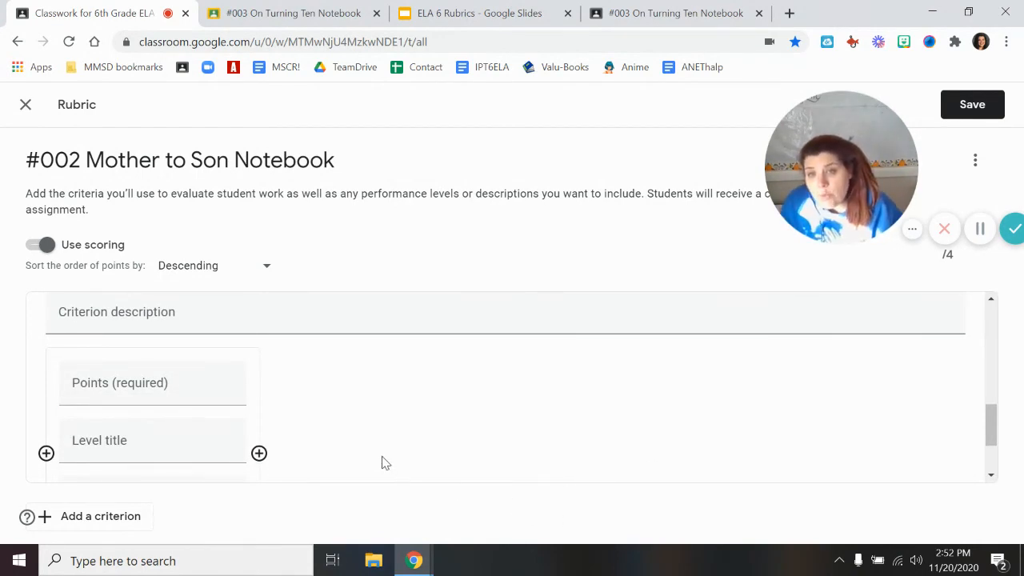
# - Retitle the first criterion Language 6.4 and check the Language slide in the ELA 6 Rubrics presentation
pyautogui.scroll(5, 387, 463)
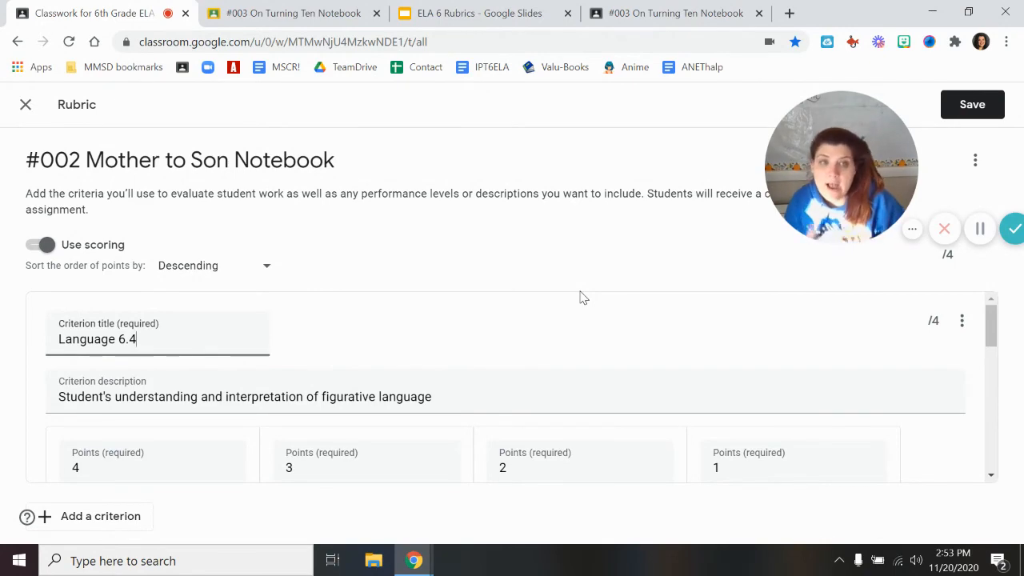
pyautogui.click(529, 13)
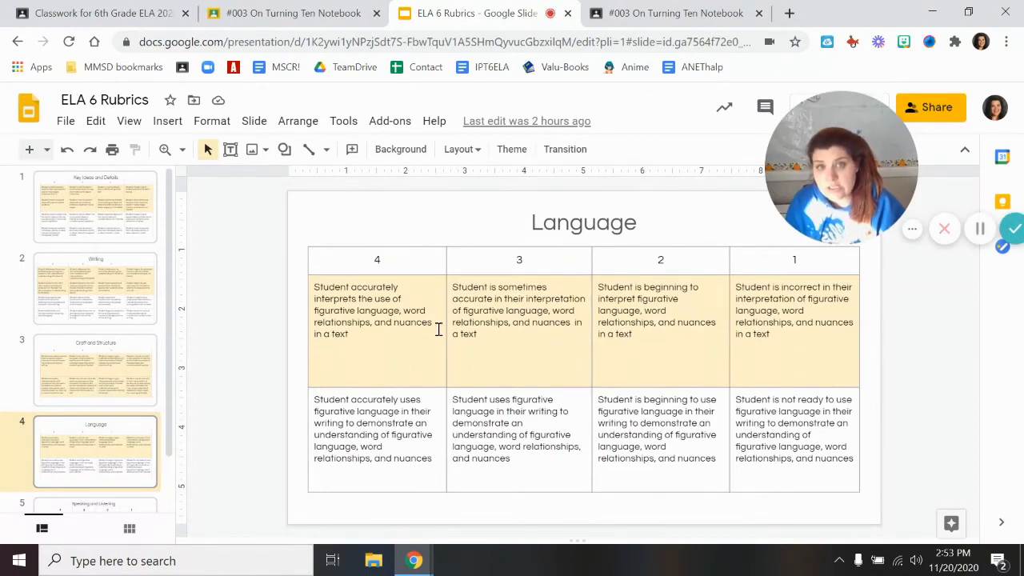
pyautogui.click(100, 16)
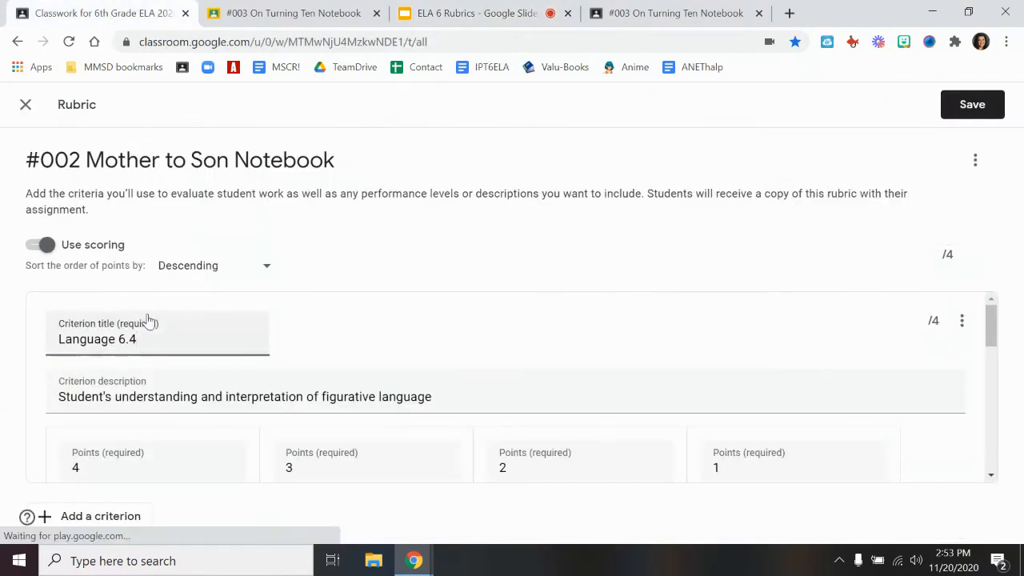
# - Discard the unsaved rubric and close the #002 Mother to Son Notebook assignment editor
pyautogui.click(26, 104)
pyautogui.click(602, 357)
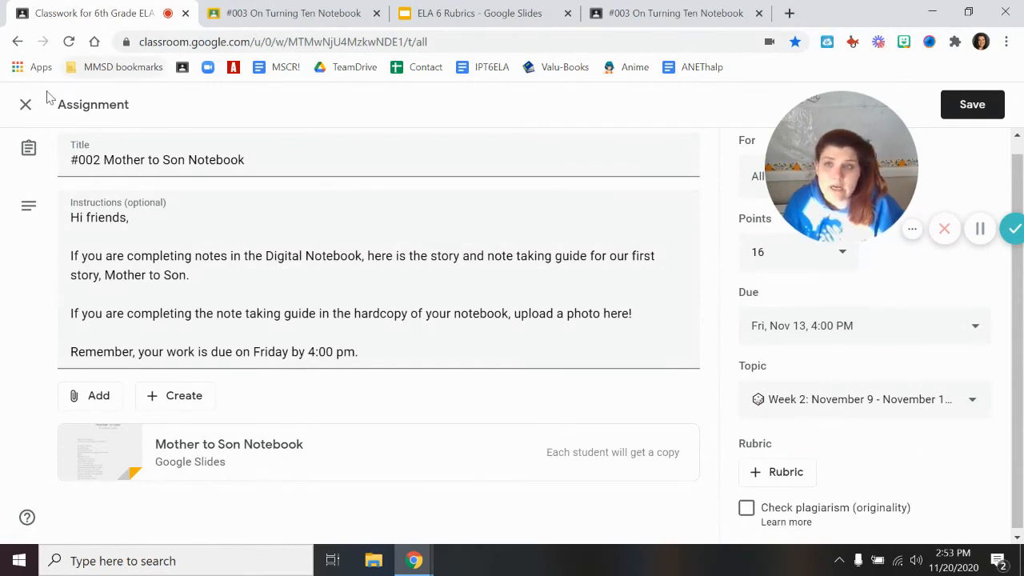
pyautogui.click(26, 104)
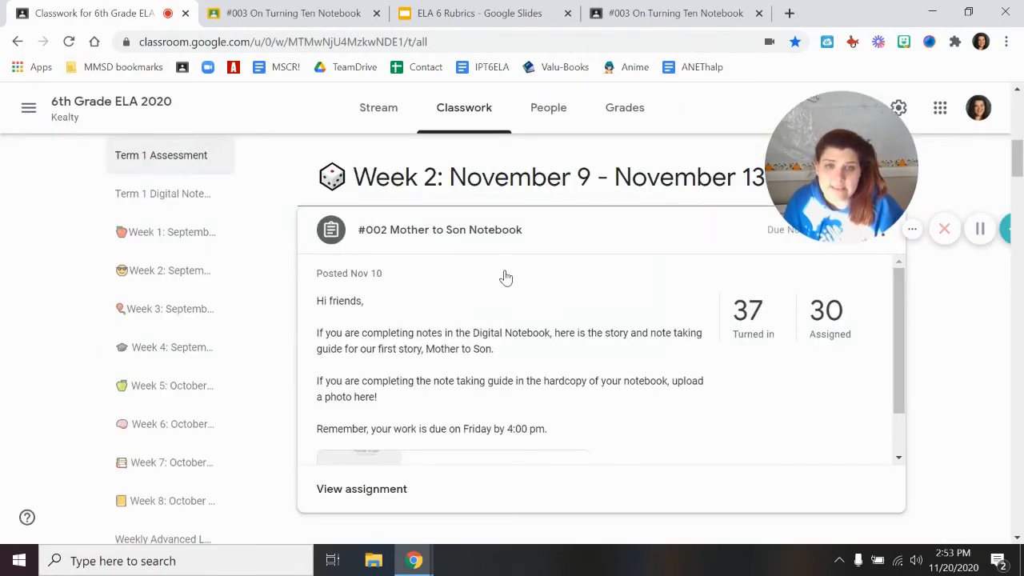
# - Look over the #003 On Turning Ten Notebook assignment in Classwork and switch to the student's view of it
pyautogui.click(535, 225)
pyautogui.click(712, 361)
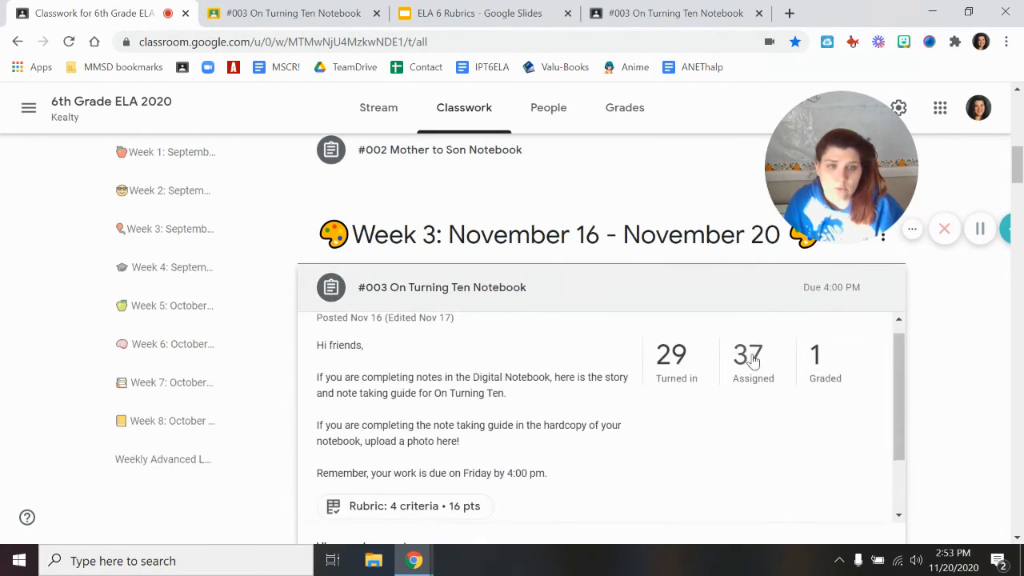
pyautogui.scroll(-1, 560, 400)
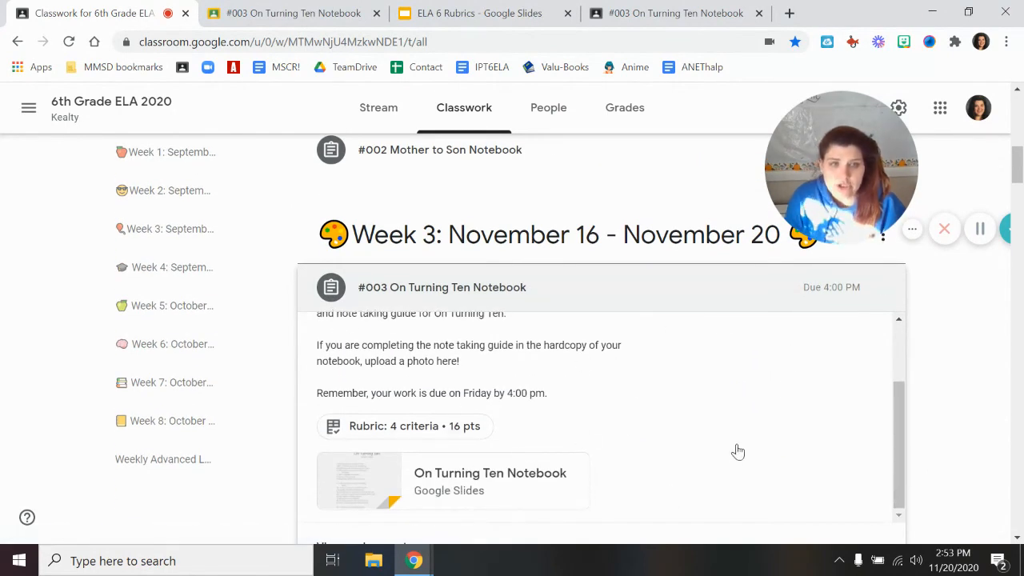
pyautogui.scroll(1, 586, 421)
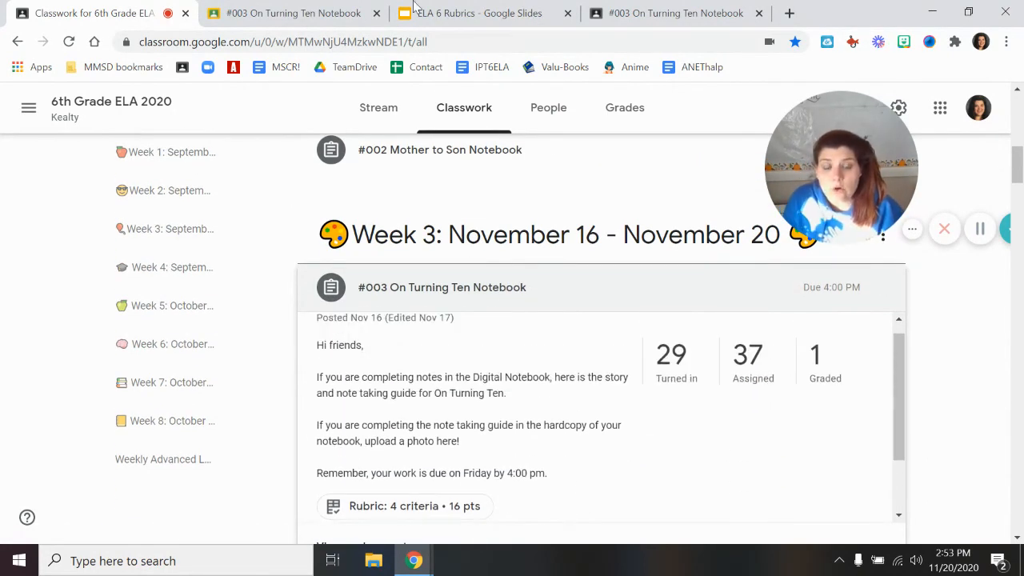
pyautogui.click(652, 14)
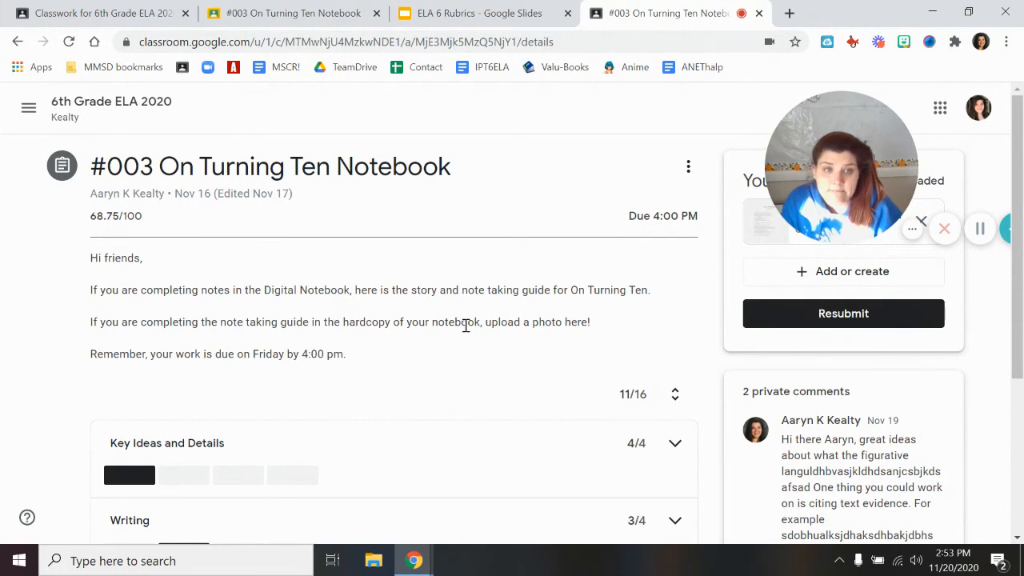
# - Look over the scored rubric in the student's view of the assignment and read the level descriptions of the Key Ideas and Details criterion
pyautogui.scroll(-2, 466, 326)
pyautogui.scroll(2, 475, 353)
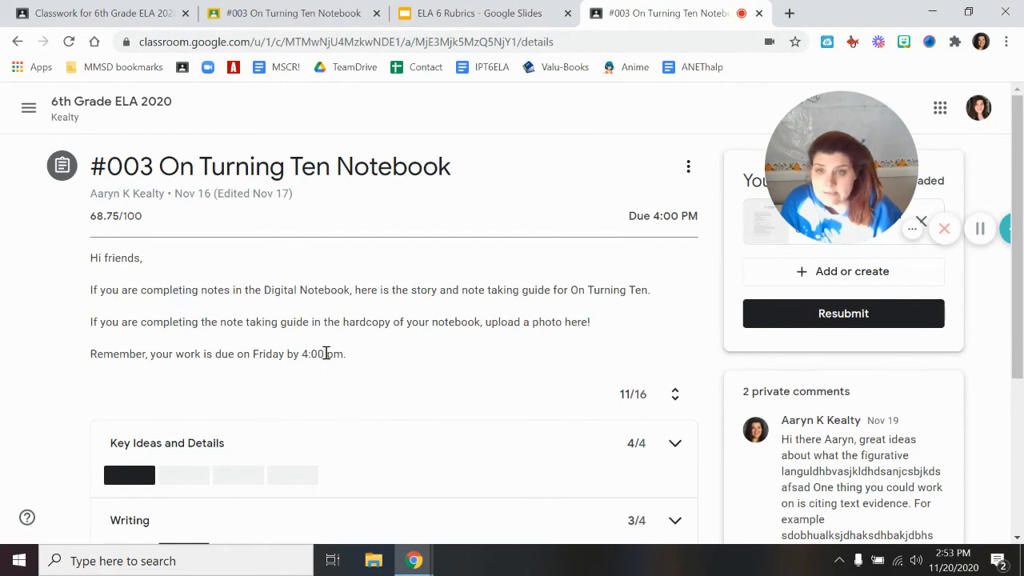
pyautogui.scroll(-2, 216, 270)
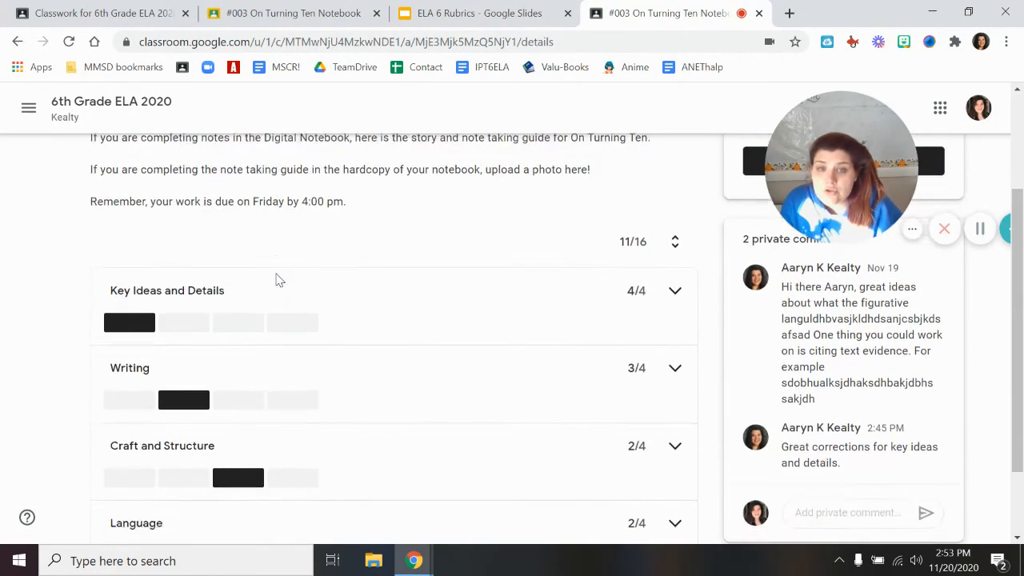
pyautogui.scroll(-1, 201, 266)
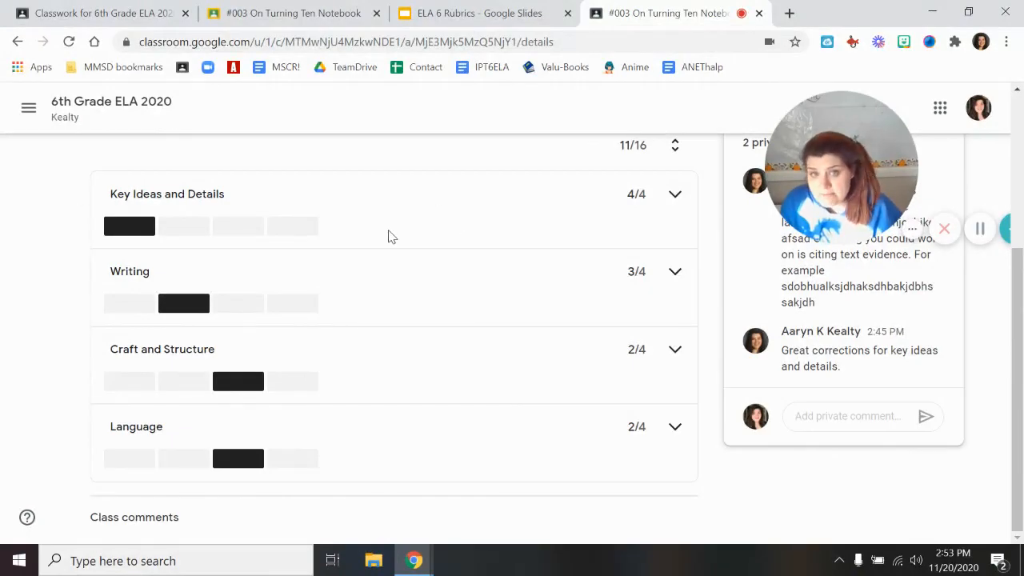
pyautogui.click(675, 194)
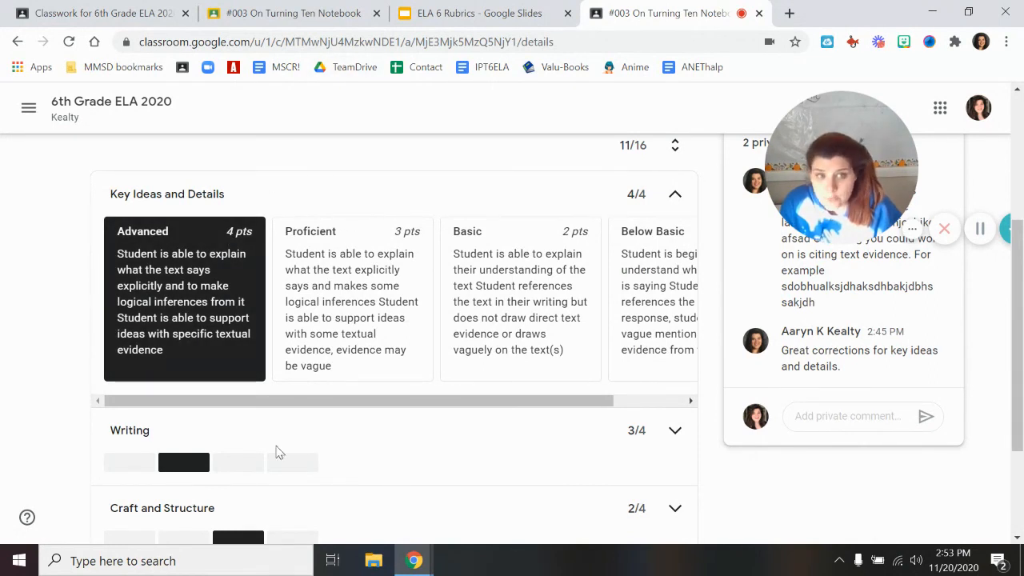
pyautogui.click(676, 195)
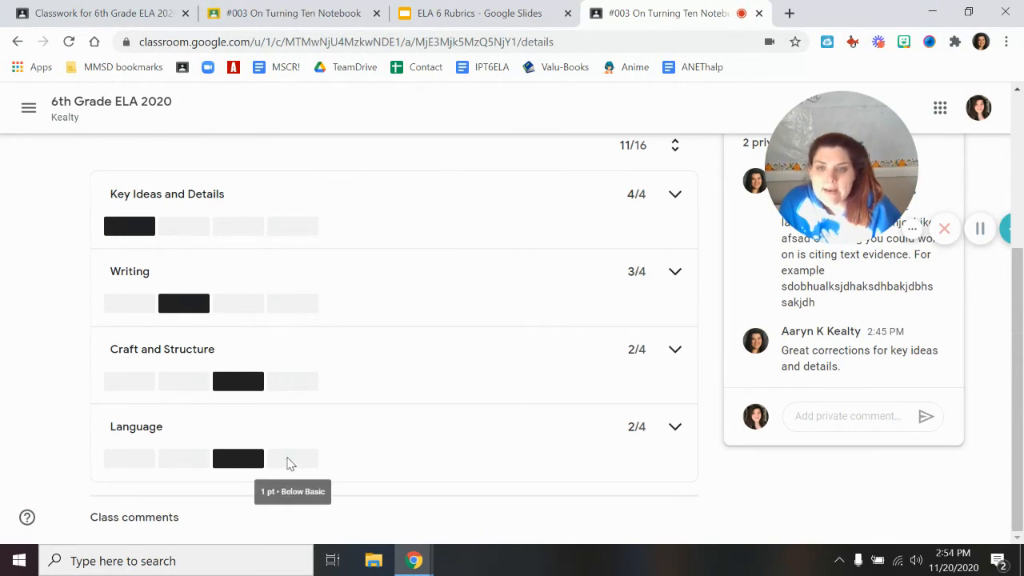
# - Read the Basic level description of the Craft and Structure criterion, collapse the criterion and bring the Your work section into clear view
pyautogui.click(686, 350)
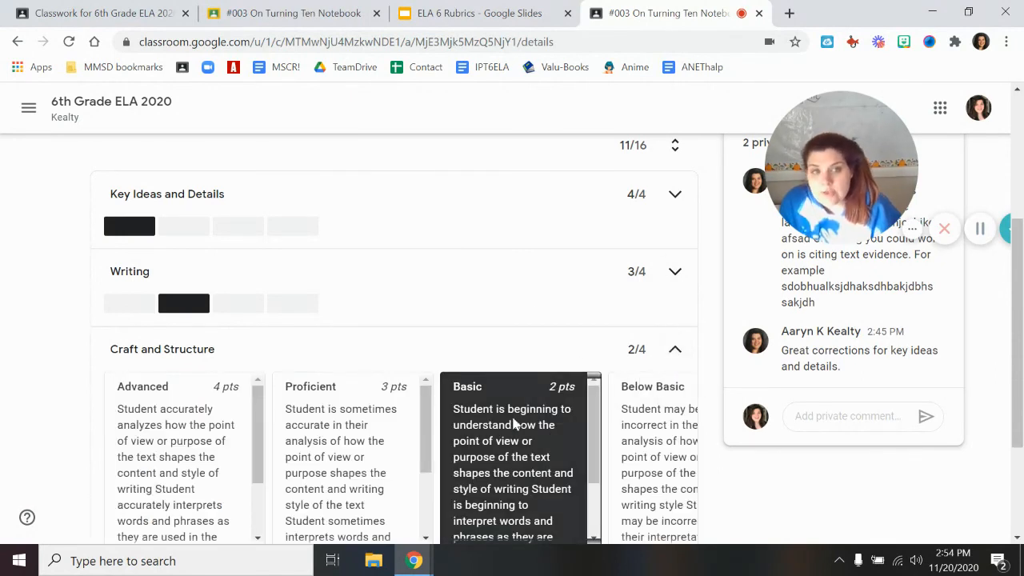
pyautogui.scroll(-1, 521, 411)
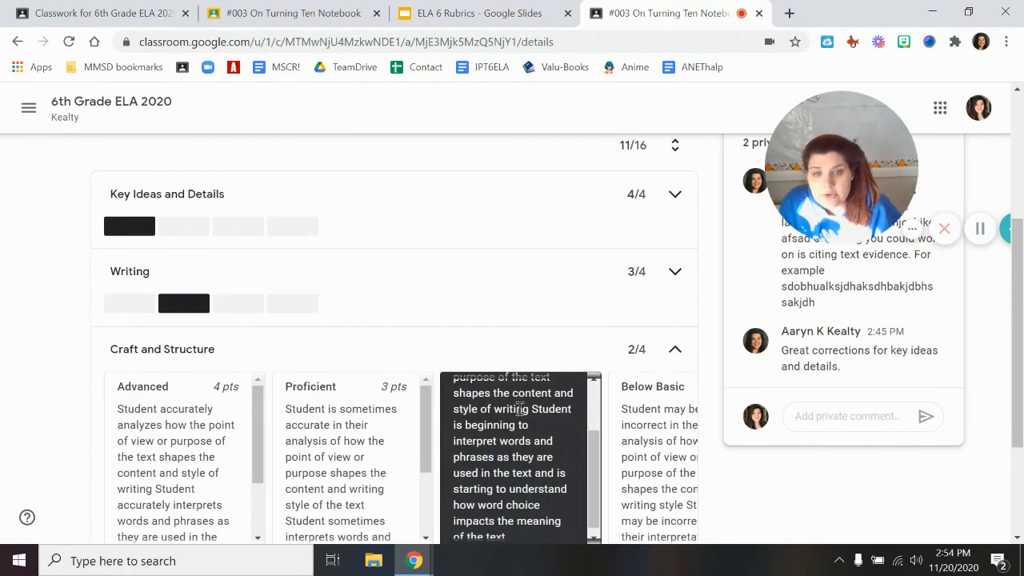
pyautogui.scroll(-1, 224, 480)
pyautogui.click(675, 350)
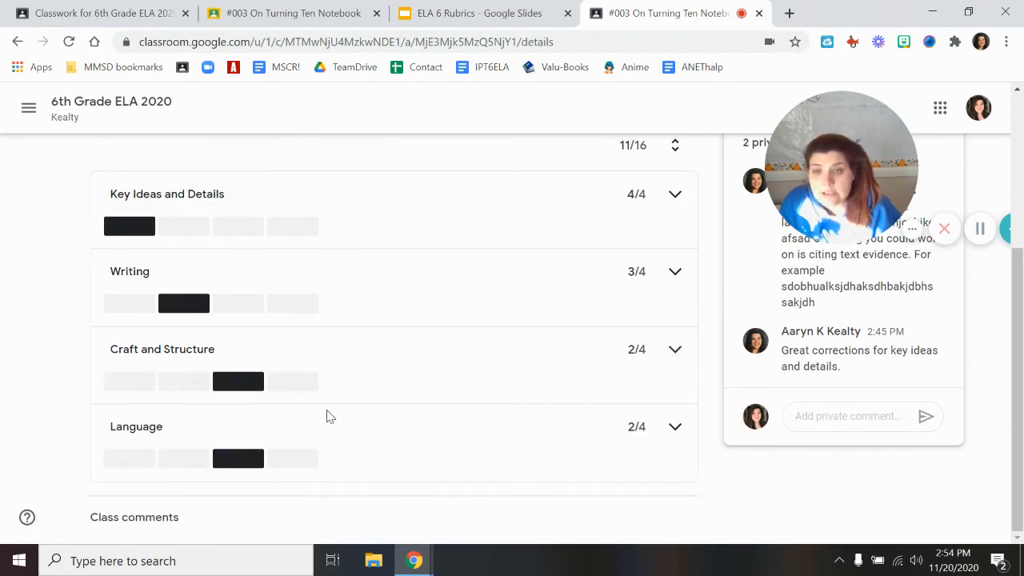
pyautogui.scroll(3, 451, 468)
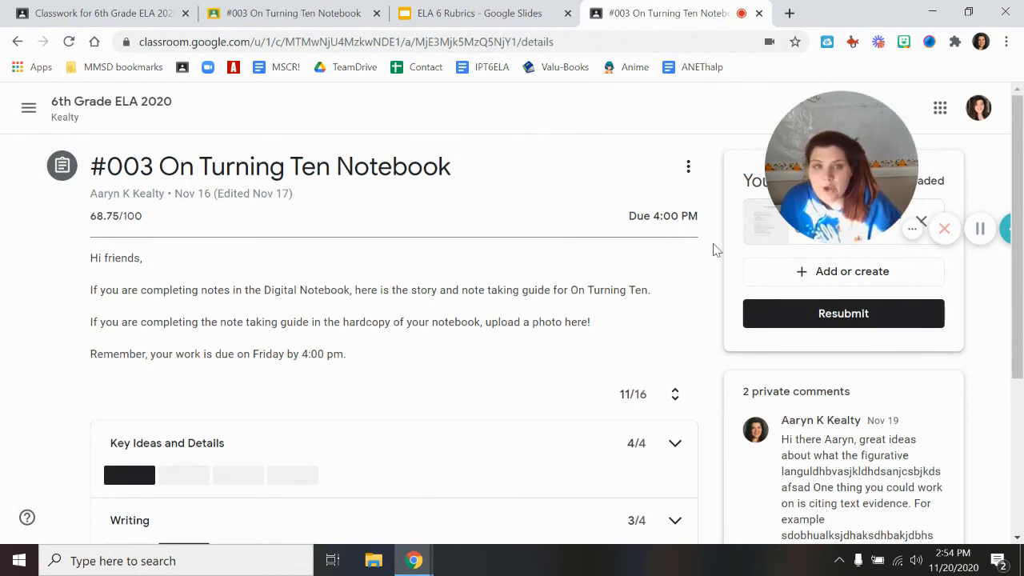
pyautogui.moveTo(878, 141); pyautogui.dragTo(560, 140)
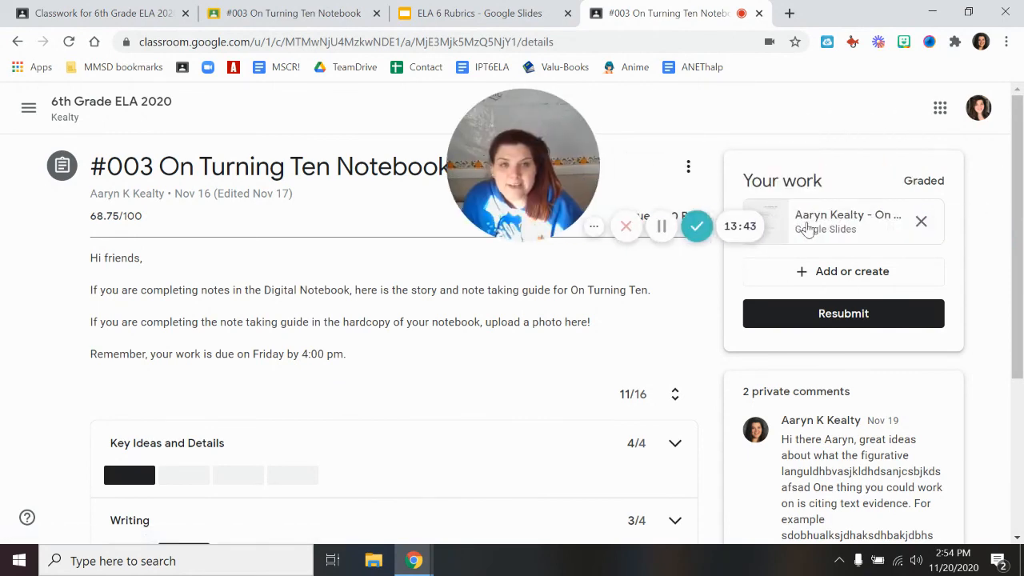